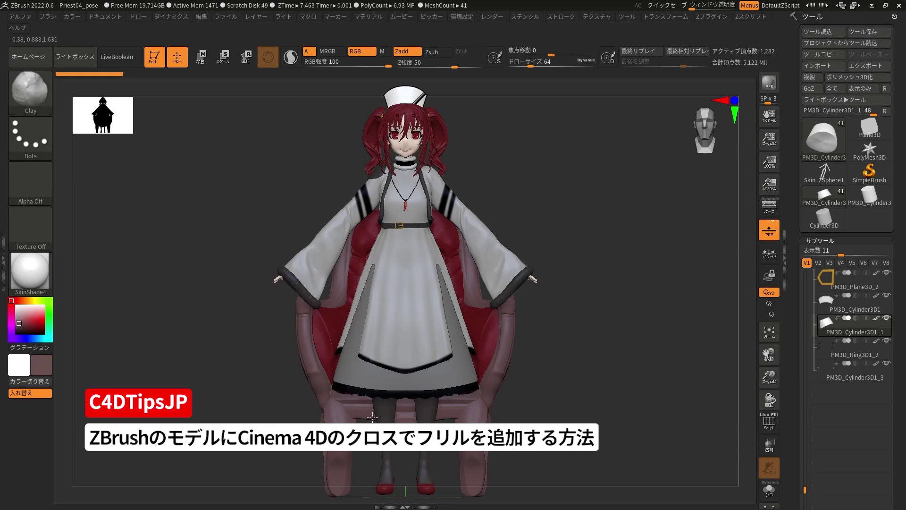
# Step: Zoom in on the skirt and make the frill ring PM3D_Sphere3D1_2 the active subtool
pyautogui.moveTo(769, 357); pyautogui.dragTo(770, 302)
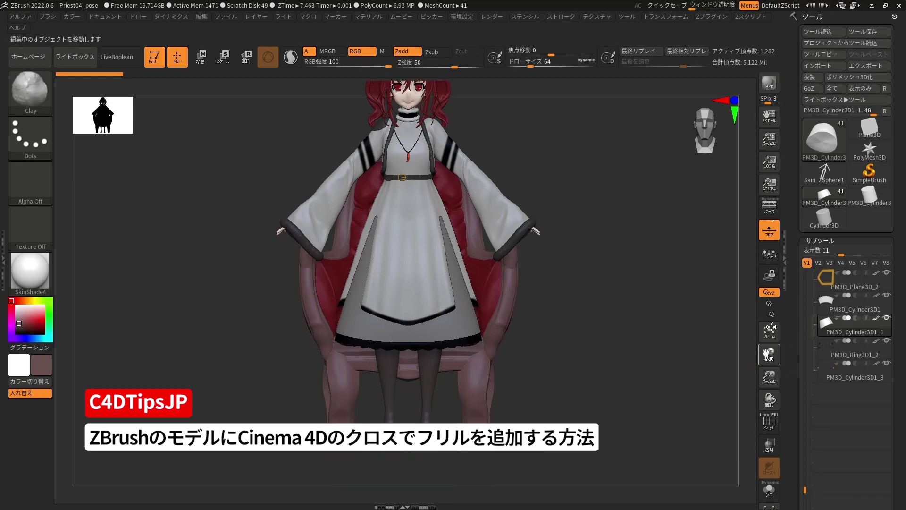
pyautogui.moveTo(769, 378)
pyautogui.mouseDown()
pyautogui.moveTo(805, 373)
pyautogui.moveTo(452, 304)
pyautogui.mouseUp()
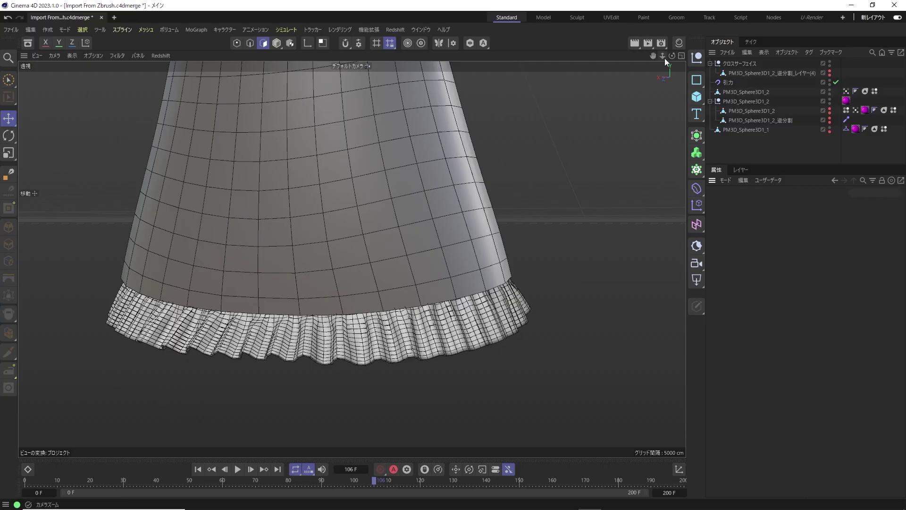
pyautogui.moveTo(663, 56); pyautogui.dragTo(671, 52)
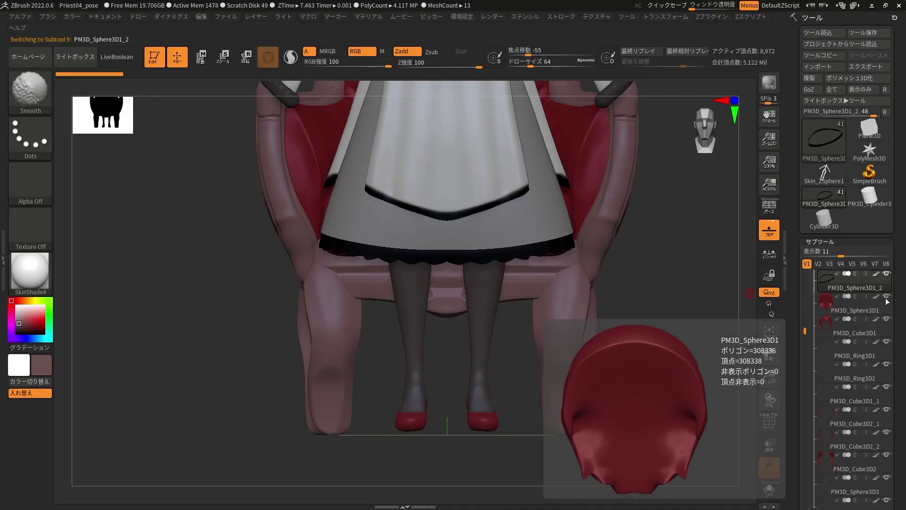
pyautogui.click(890, 278)
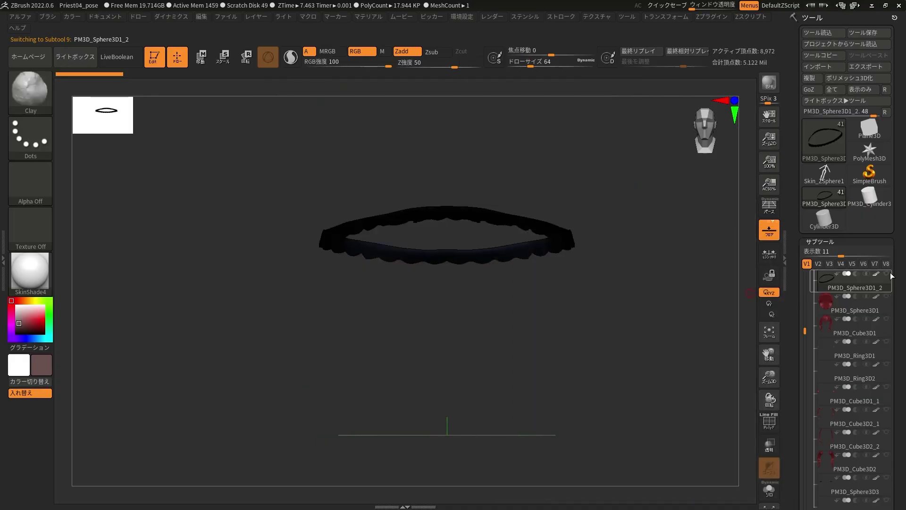
# Step: Turn on visibility of the skirt subtool PM3D_Sphere3D1_1
pyautogui.scroll(-5, 810, 213)
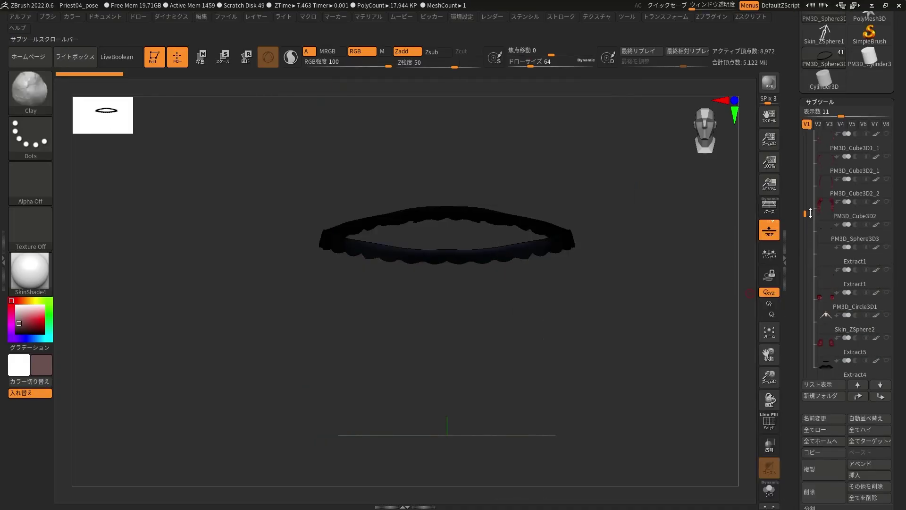
pyautogui.scroll(5, 811, 214)
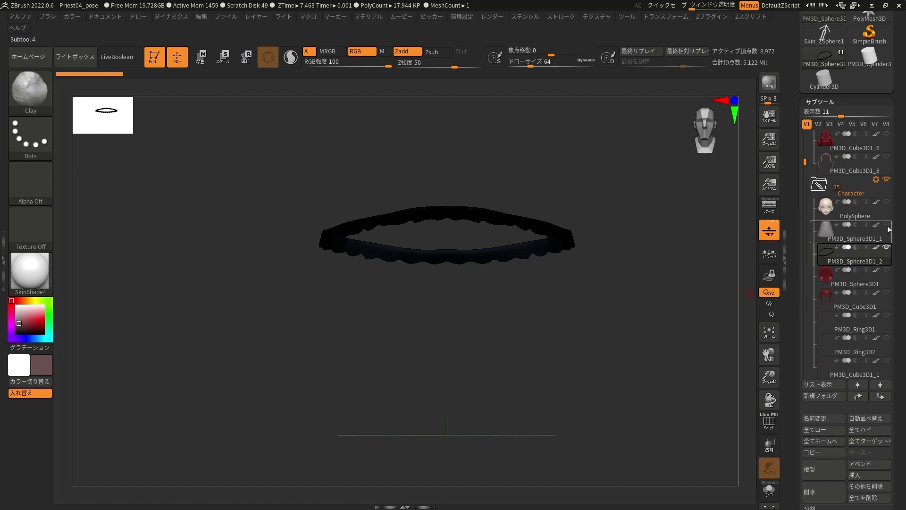
pyautogui.click(887, 225)
# Step: Send all subtools to Cinema 4D with GoZ (All), confirming Continue
pyautogui.scroll(2, 808, 189)
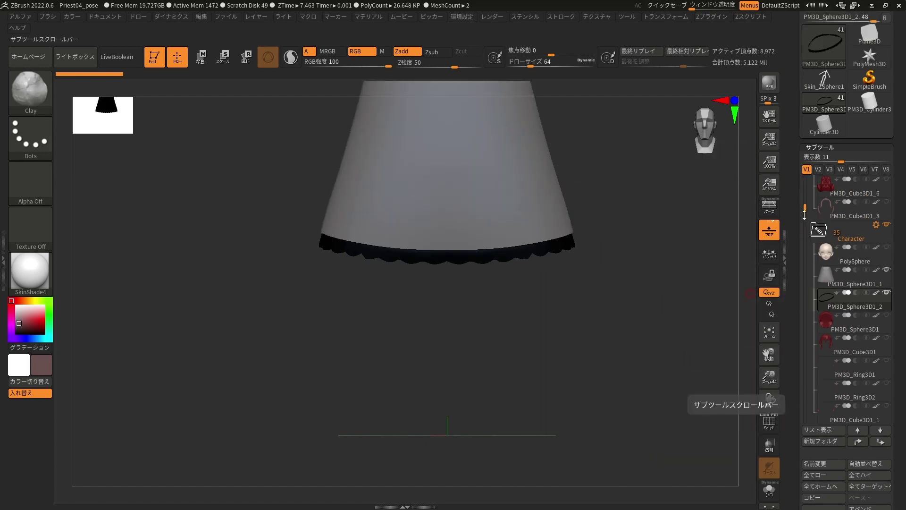
pyautogui.scroll(2, 805, 215)
pyautogui.scroll(3, 805, 215)
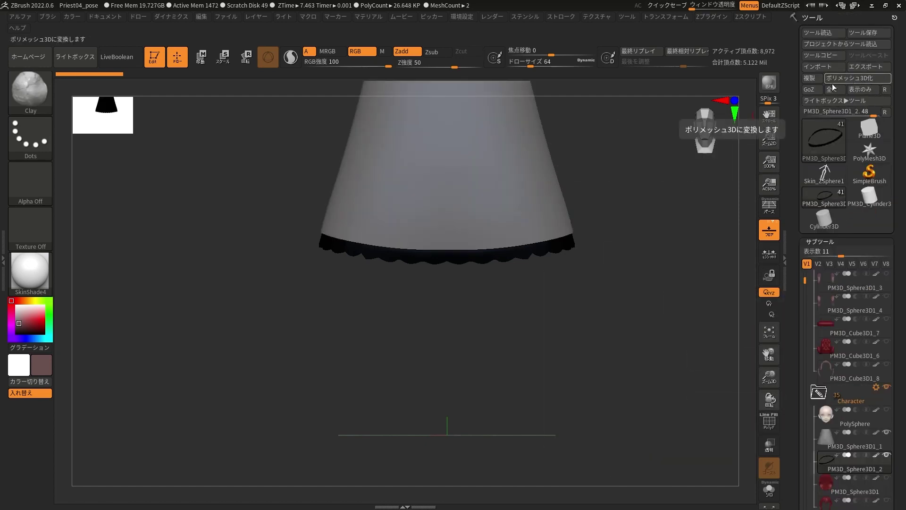
pyautogui.click(861, 89)
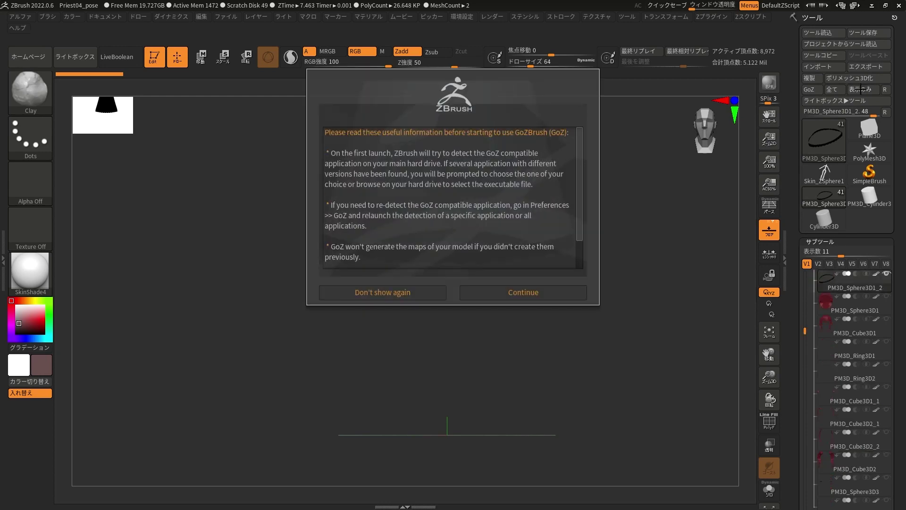
pyautogui.click(522, 291)
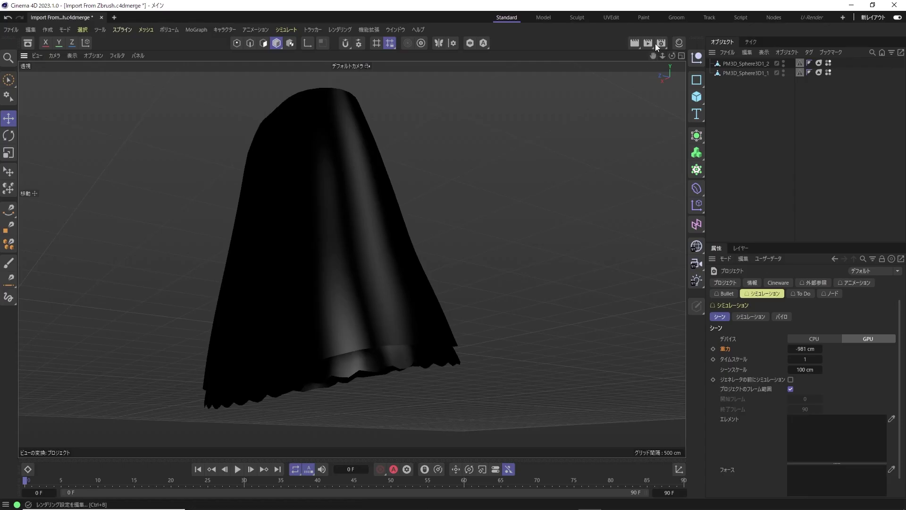
# Step: Set the renderer to Redshift in Render Settings
pyautogui.click(656, 43)
pyautogui.click(659, 60)
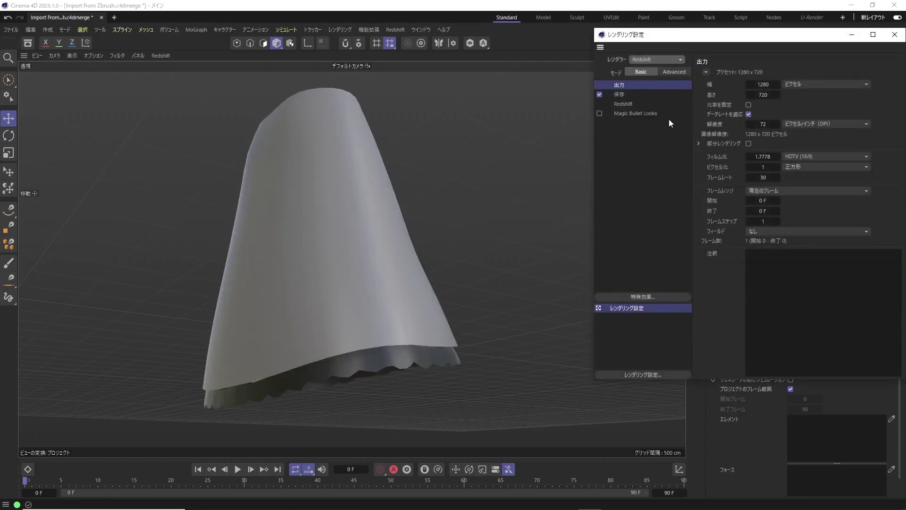
pyautogui.click(894, 34)
# Step: Zoom out and select the frill object PM3D_Sphere3D1_2 in the Object Manager
pyautogui.moveTo(662, 56)
pyautogui.mouseDown()
pyautogui.moveTo(680, 57)
pyautogui.moveTo(613, 55)
pyautogui.mouseUp()
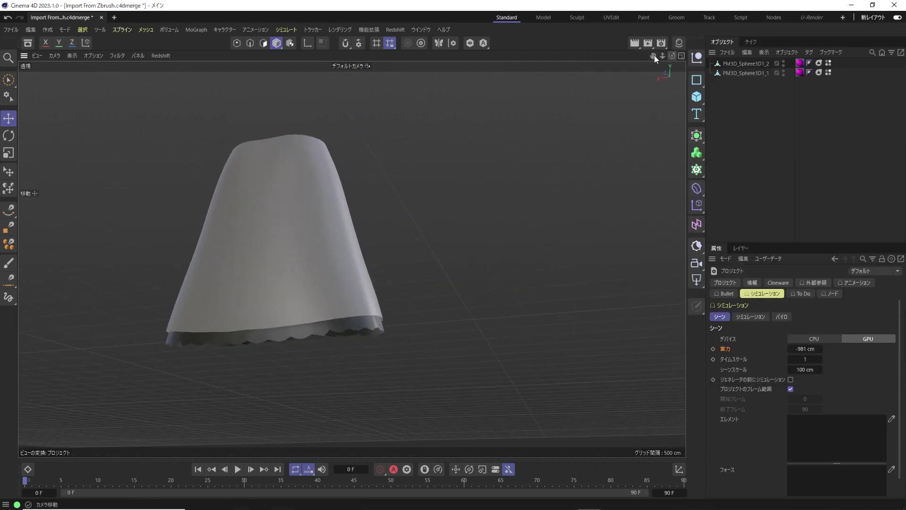
pyautogui.scroll(2, 354, 259)
pyautogui.scroll(2, 353, 257)
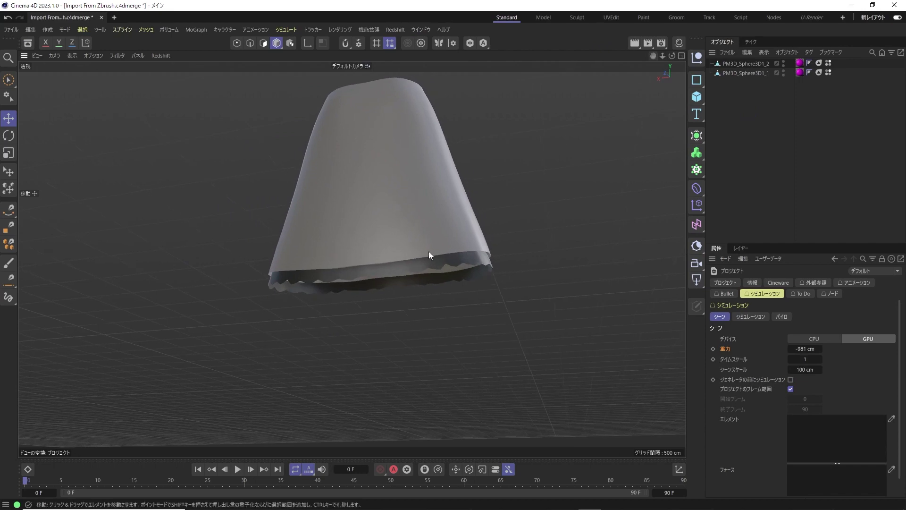
pyautogui.scroll(4, 416, 269)
pyautogui.scroll(-1, 416, 273)
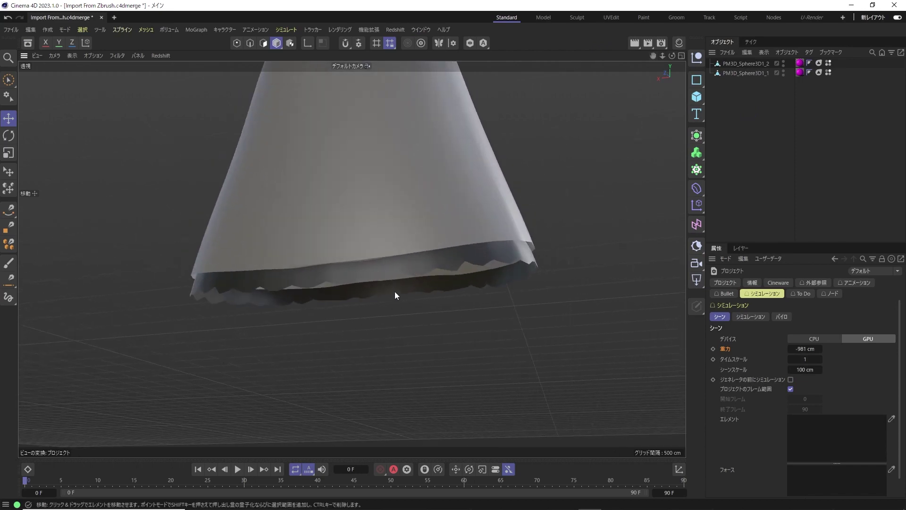
pyautogui.click(747, 64)
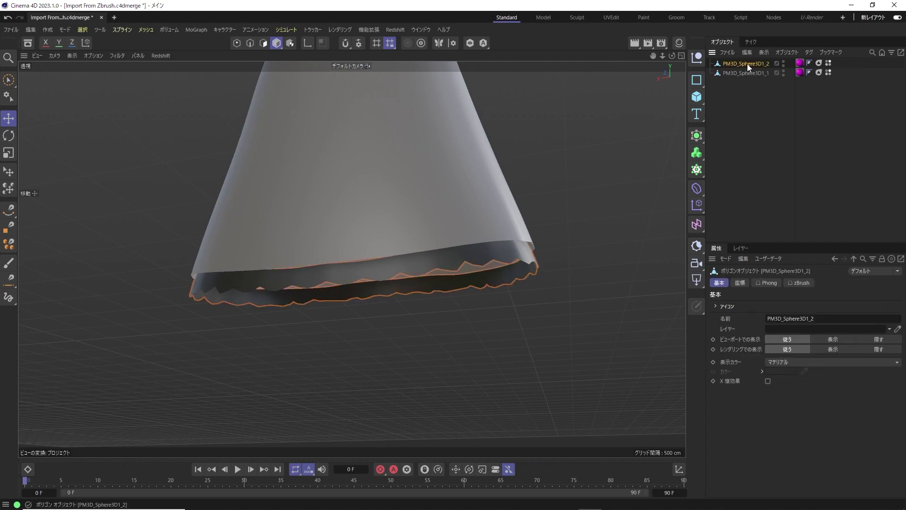
pyautogui.click(745, 73)
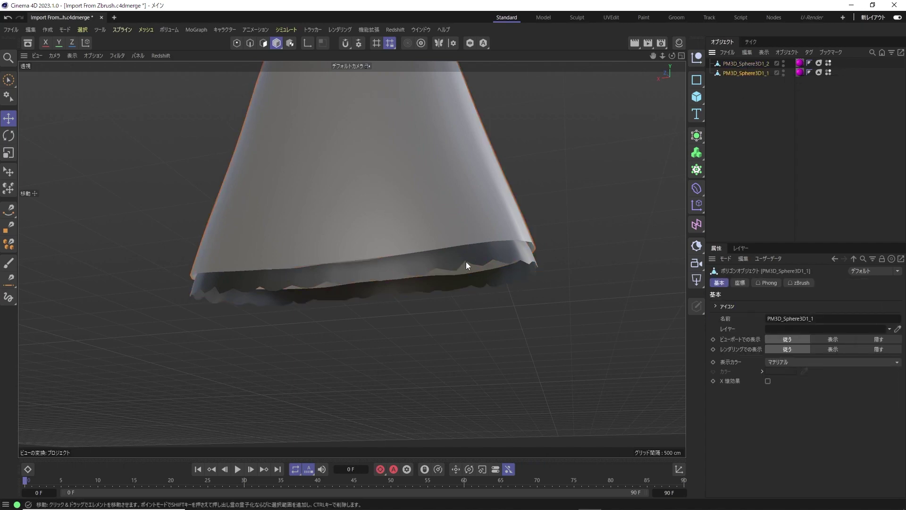
pyautogui.click(747, 64)
# Step: Loop-select the skirt's bottom polygon row in Polygon mode
pyautogui.press('u')
pyautogui.press('l')
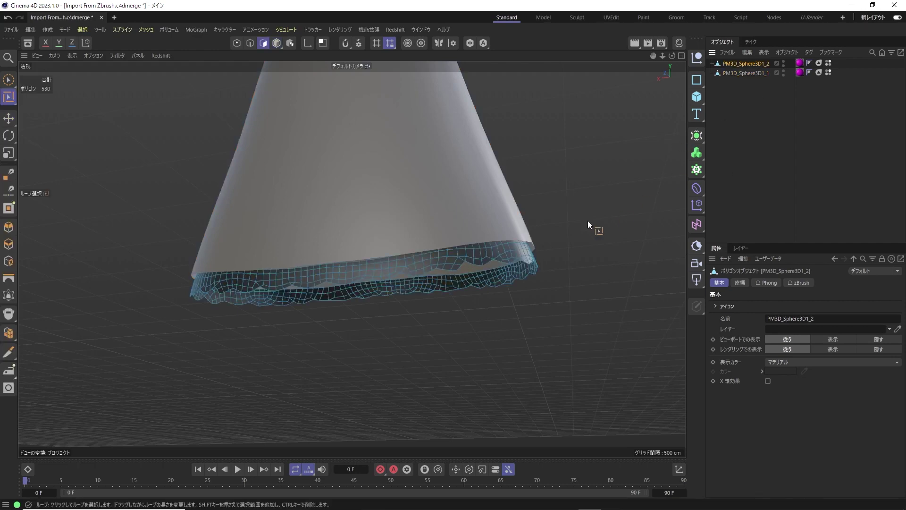
pyautogui.click(505, 222)
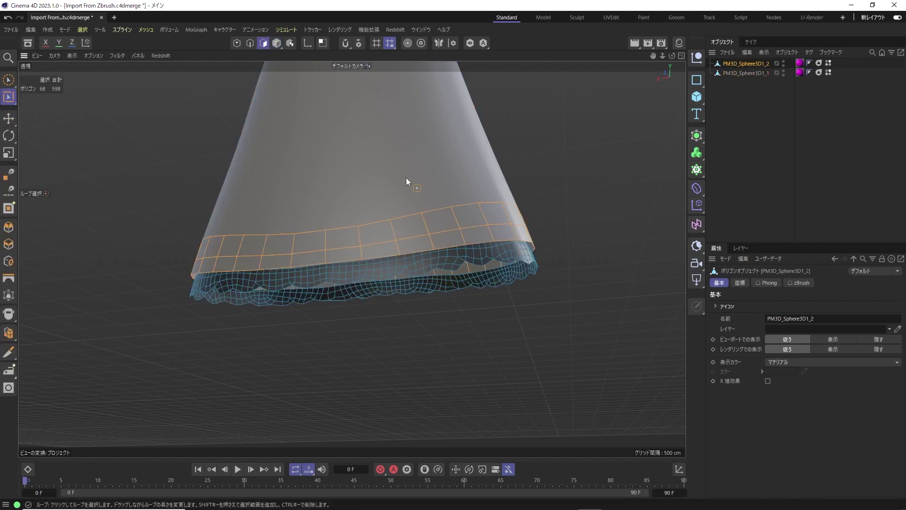
pyautogui.press('Return')
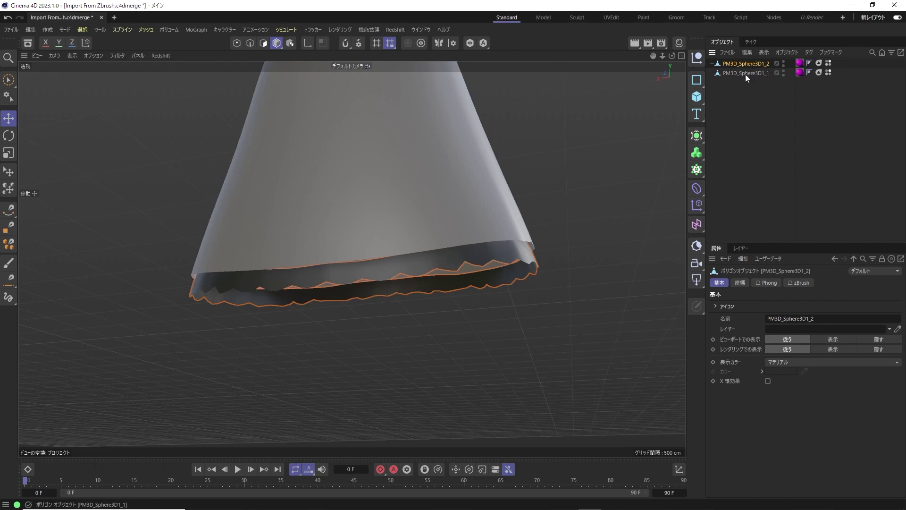
pyautogui.click(746, 74)
pyautogui.click(263, 43)
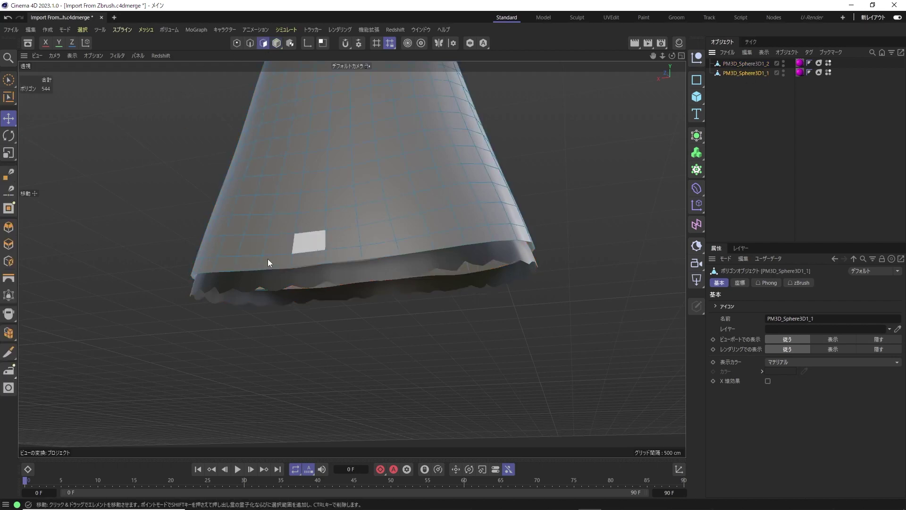
pyautogui.press('u')
pyautogui.press('l')
pyautogui.click(82, 30)
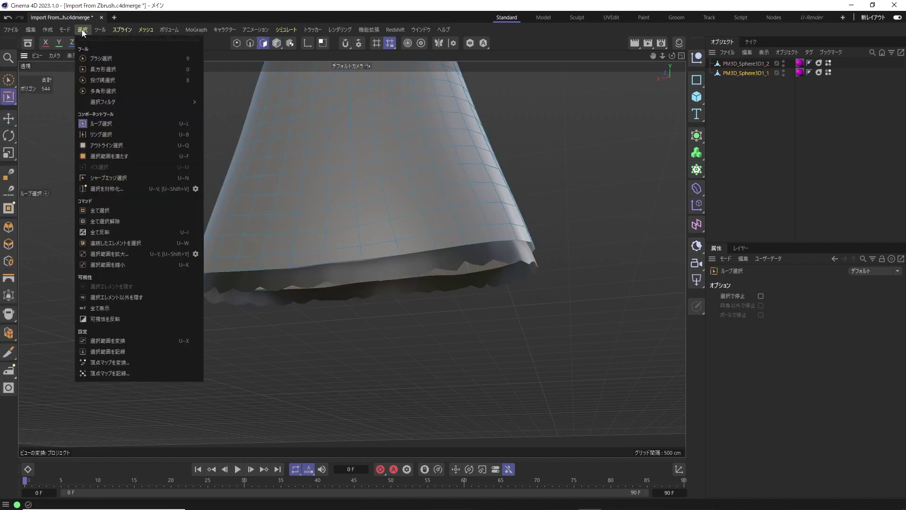
pyautogui.click(120, 122)
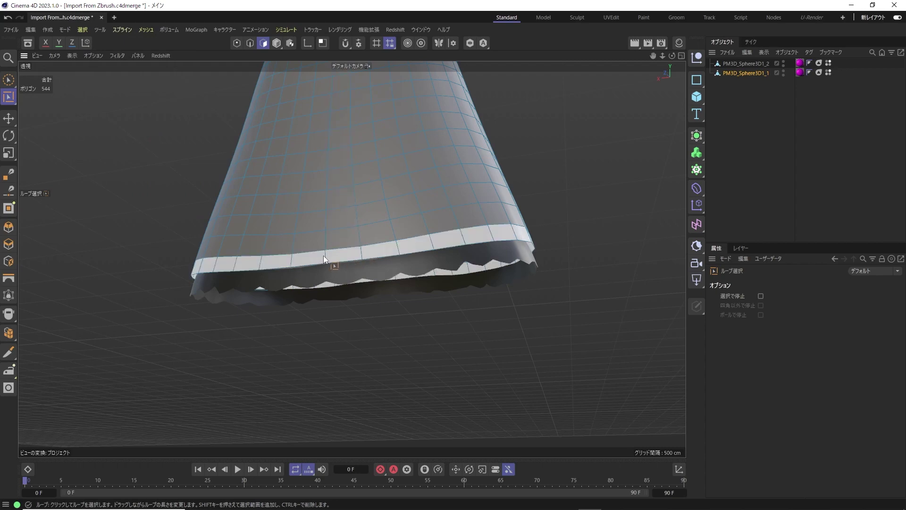
pyautogui.click(324, 256)
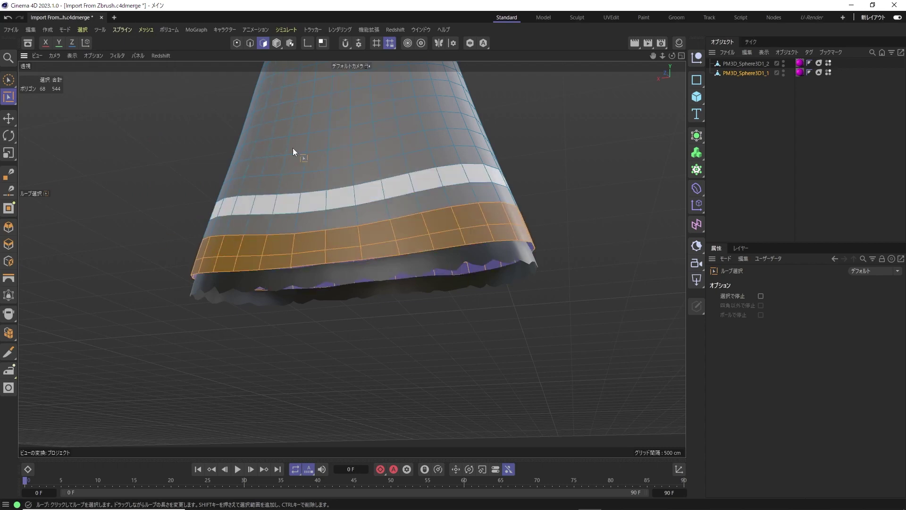
# Step: Copy the polygon loop and paste it into the frill PM3D_Sphere3D1_2
pyautogui.click(47, 29)
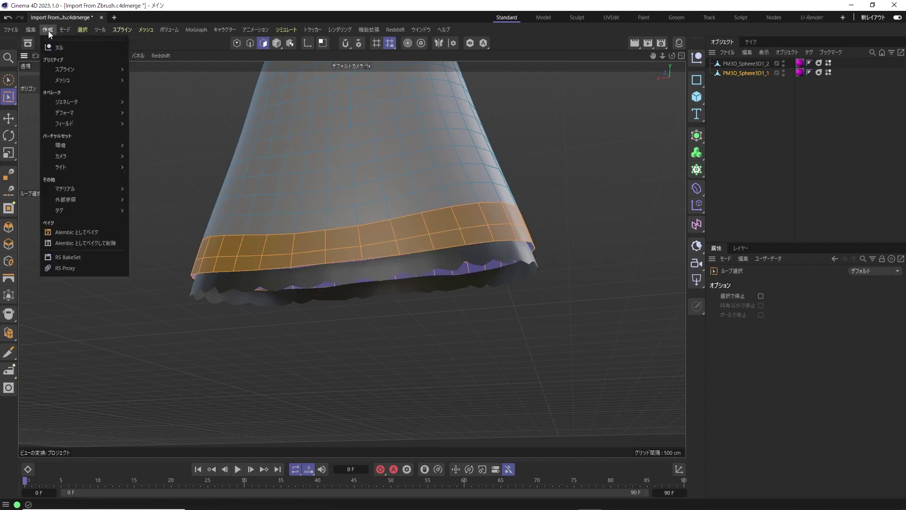
pyautogui.click(53, 113)
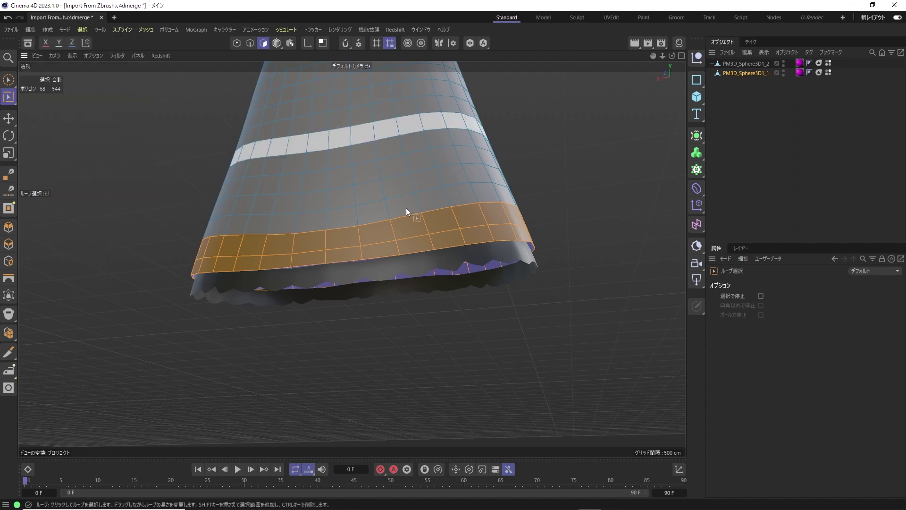
pyautogui.click(751, 64)
pyautogui.hotkey('ctrl', 'v')
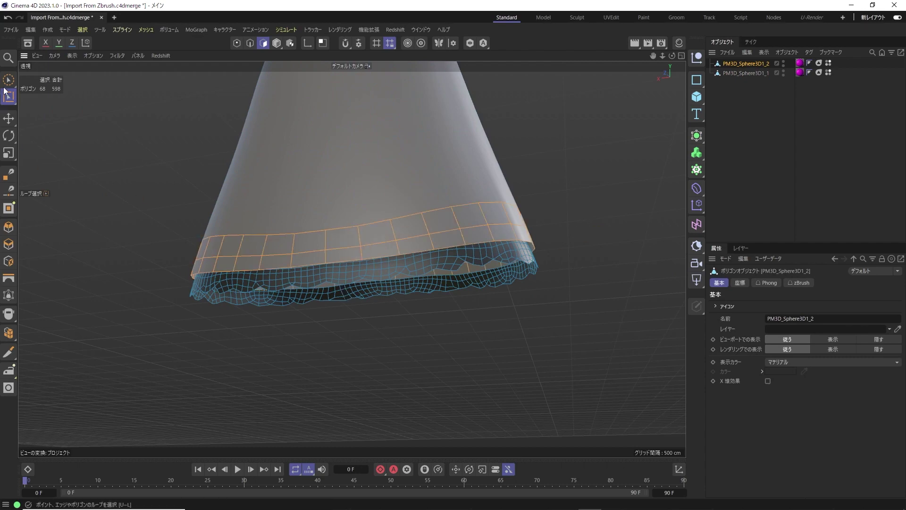
# Step: Delete the frill's original polygons and extrude the whole 68-polygon hem band
pyautogui.click(9, 119)
pyautogui.press('u')
pyautogui.press('i')
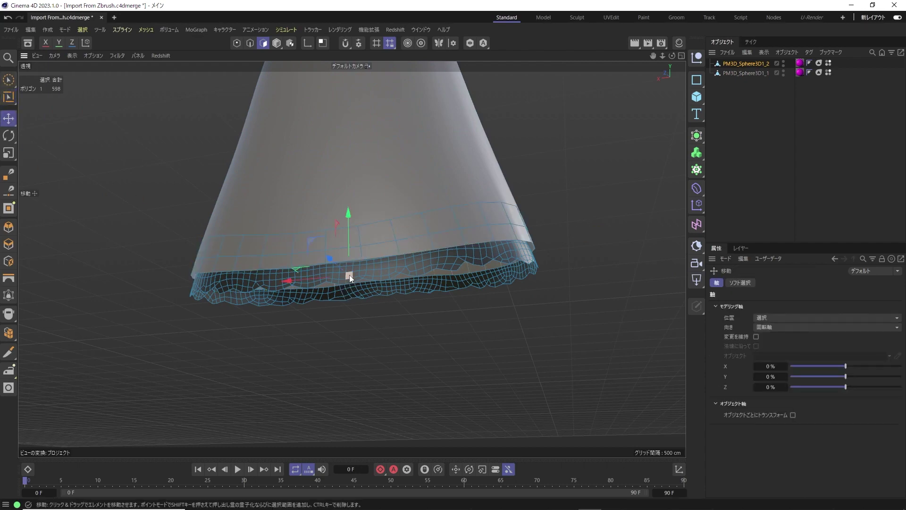
pyautogui.press('Delete')
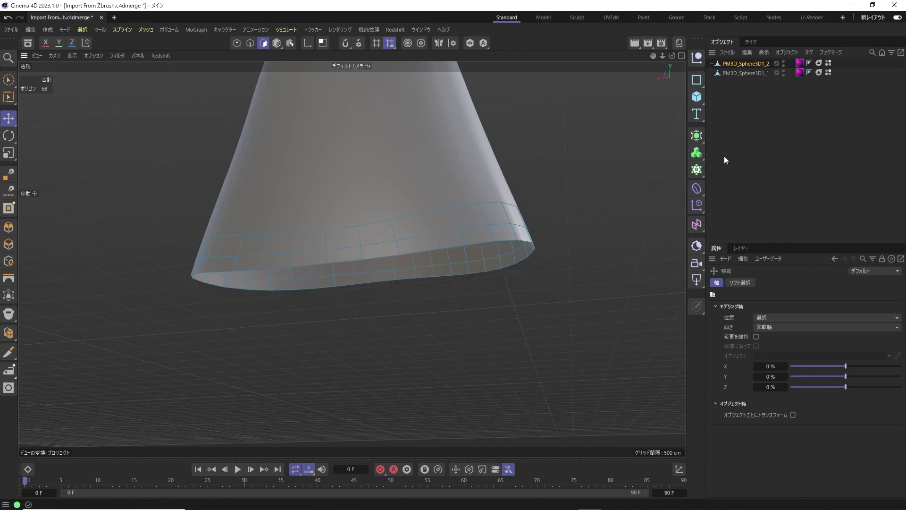
pyautogui.hotkey('ctrl', 'a')
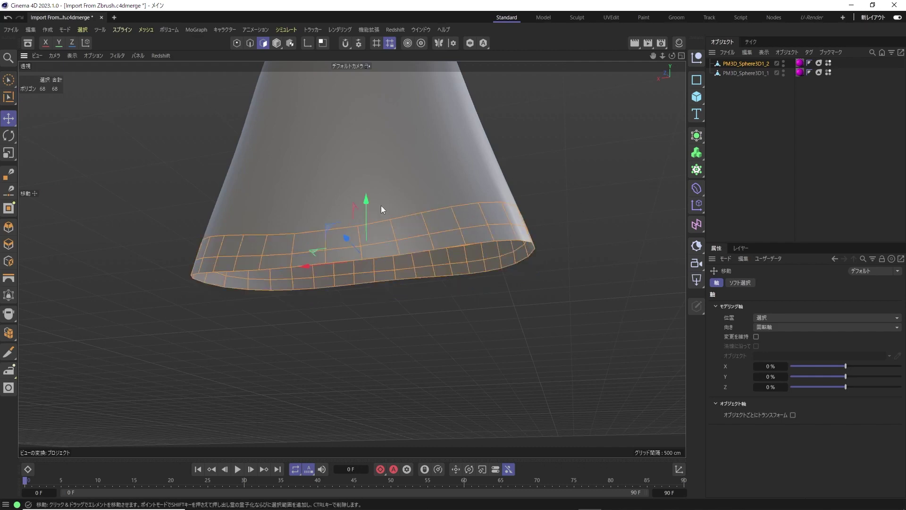
pyautogui.keyDown('ctrl'); pyautogui.moveTo(366, 216); pyautogui.dragTo(368, 213); pyautogui.keyUp('ctrl')
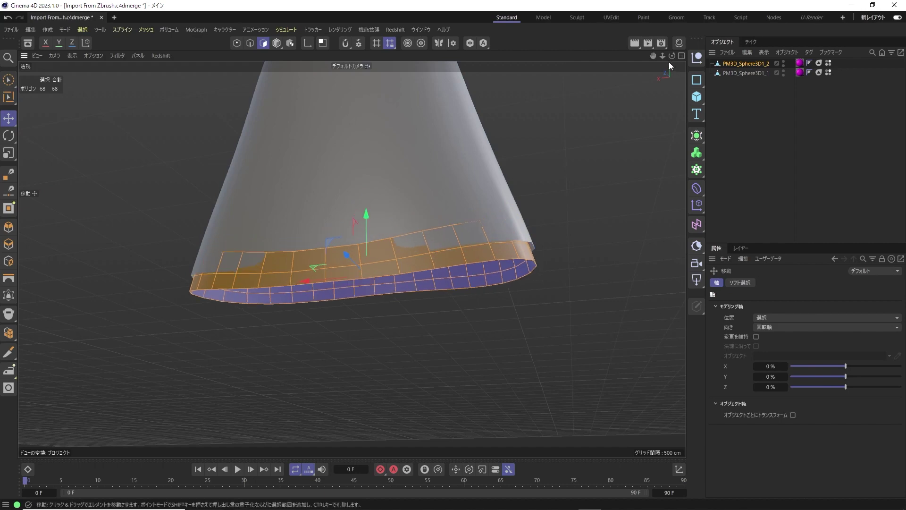
# Step: In the four-view Right view, shift the extruded band sideways along X
pyautogui.click(681, 56)
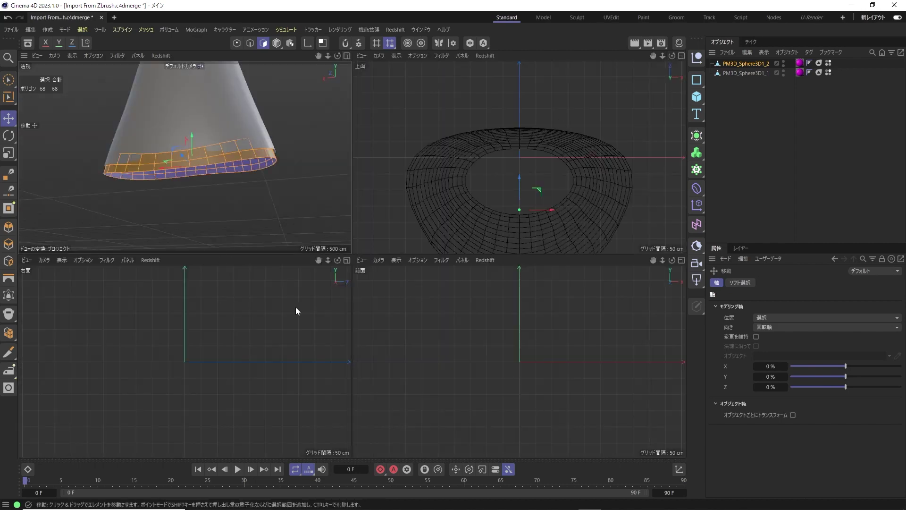
pyautogui.press('h')
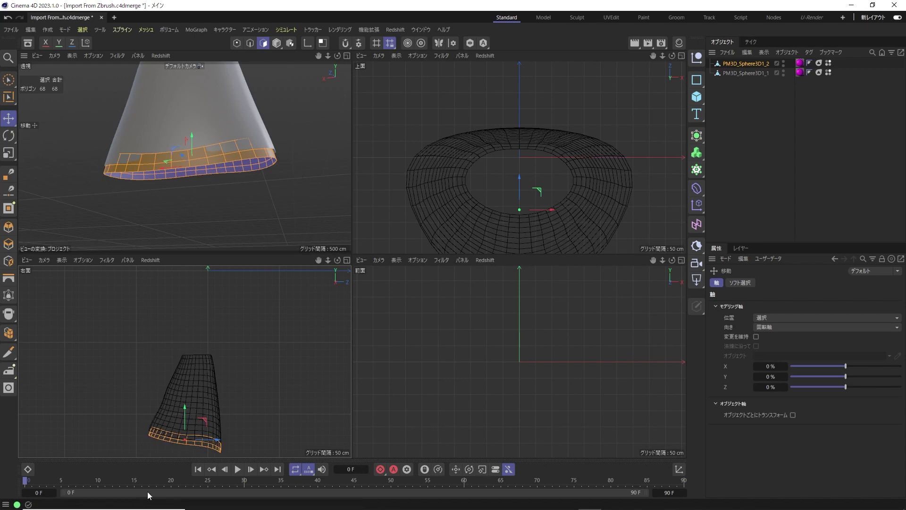
pyautogui.moveTo(319, 260); pyautogui.dragTo(185, 361)
pyautogui.scroll(4, 237, 338)
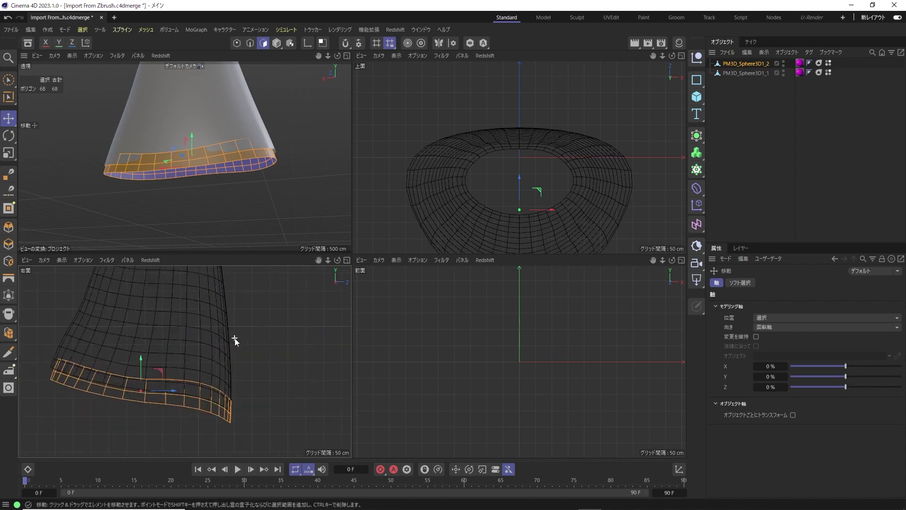
pyautogui.scroll(3, 220, 371)
pyautogui.moveTo(319, 260); pyautogui.dragTo(263, 305)
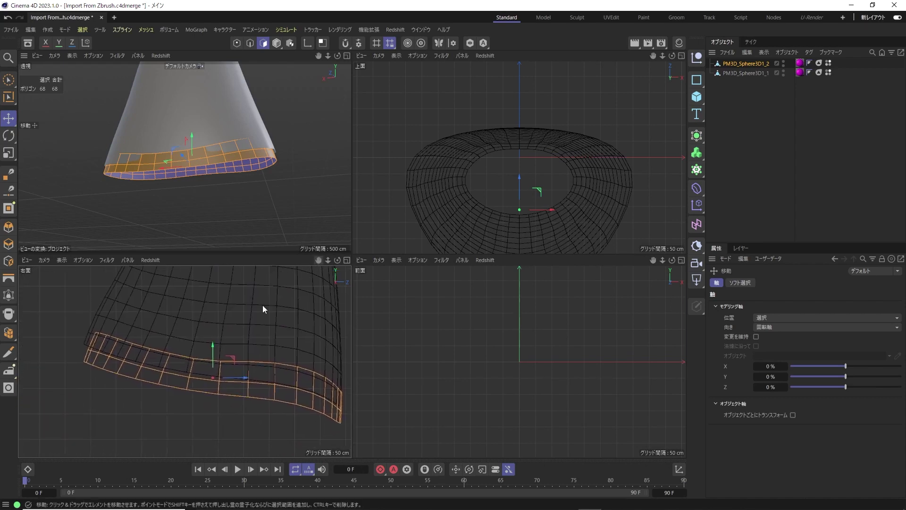
pyautogui.moveTo(245, 379); pyautogui.dragTo(241, 378)
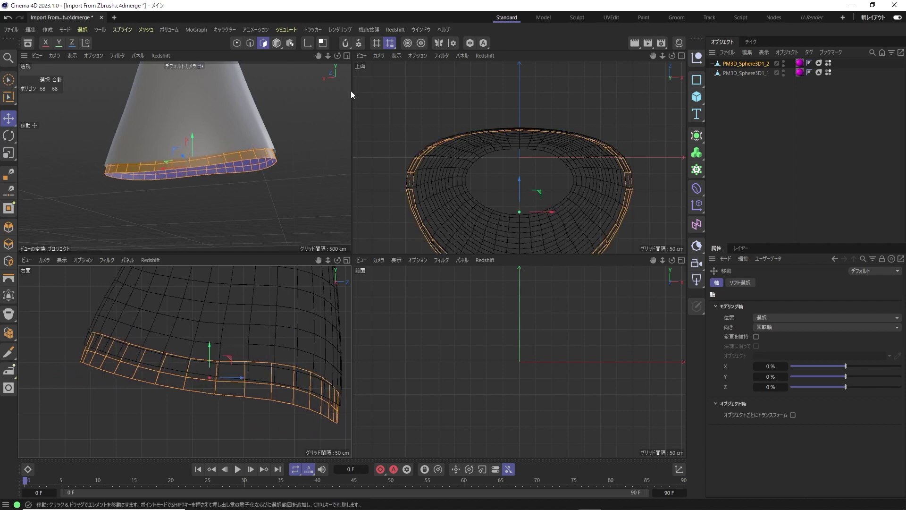
pyautogui.click(347, 55)
# Step: Subdivide the band with Subdivision Surface split at 2 iterations
pyautogui.scroll(2, 593, 132)
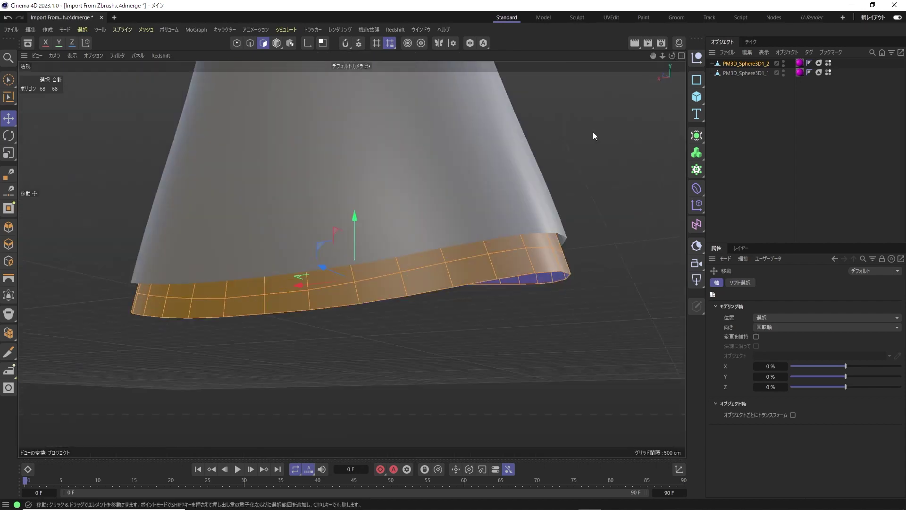
pyautogui.rightClick(593, 132)
pyautogui.click(732, 117)
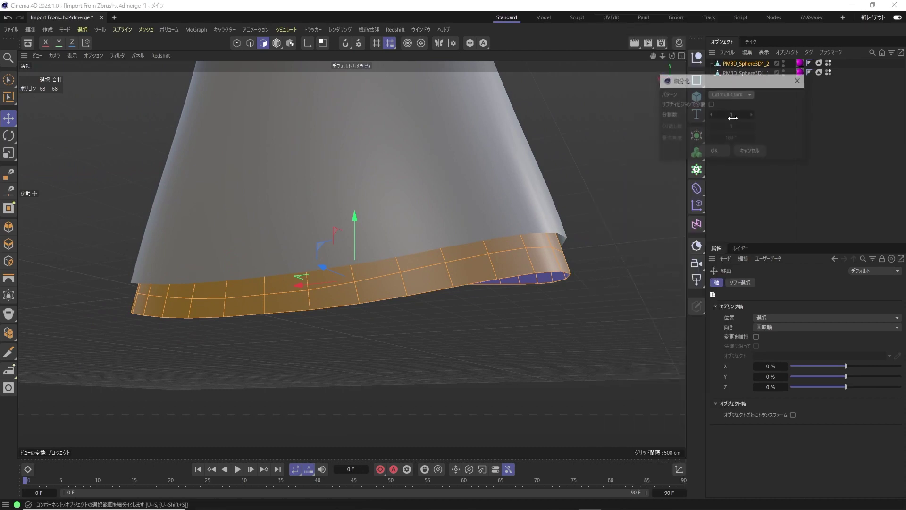
pyautogui.moveTo(610, 103); pyautogui.dragTo(588, 107)
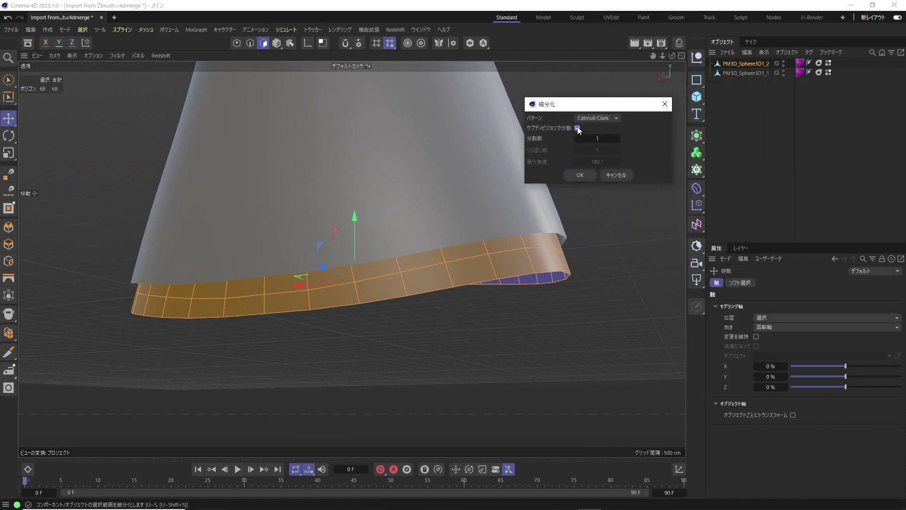
pyautogui.click(577, 127)
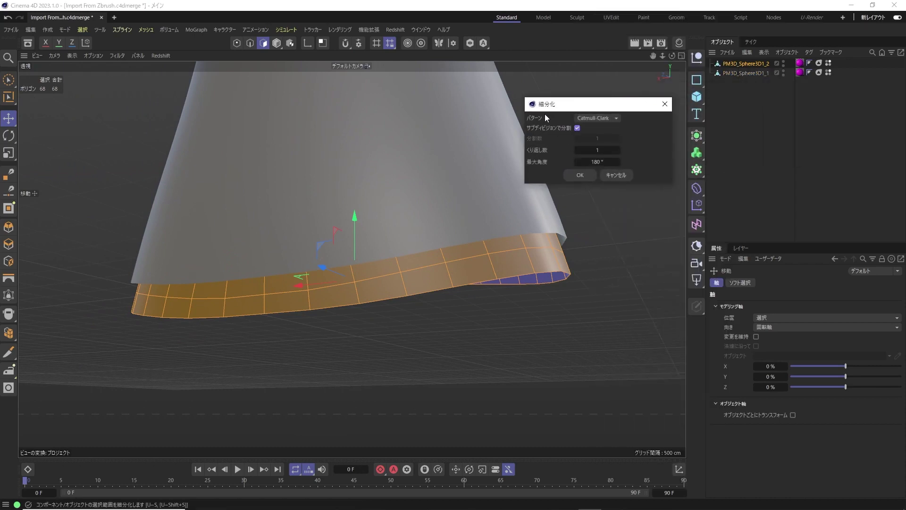
pyautogui.click(618, 150)
pyautogui.click(586, 172)
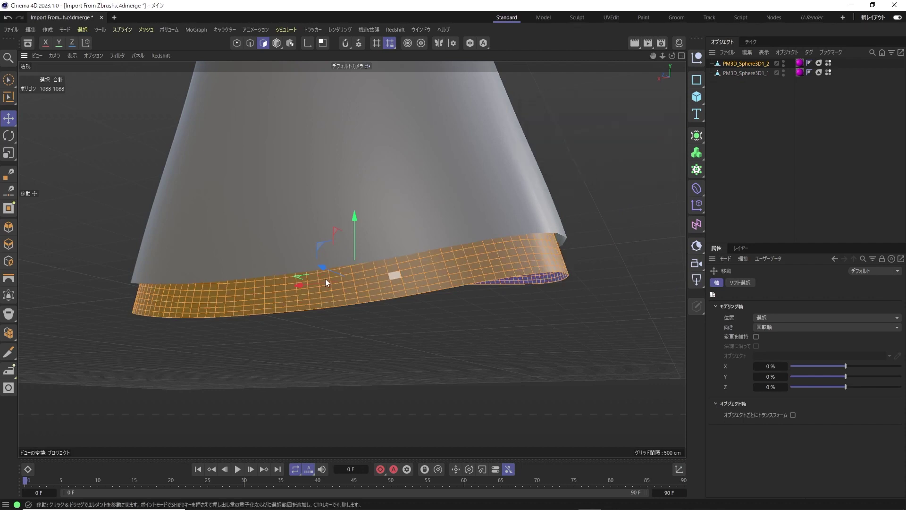
# Step: Subdivide the band once more with 1 iteration
pyautogui.rightClick(562, 123)
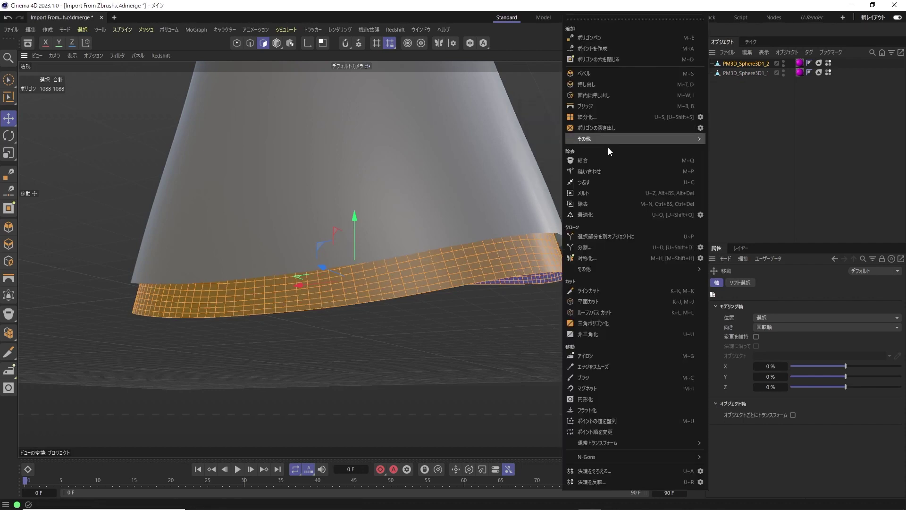
pyautogui.click(701, 117)
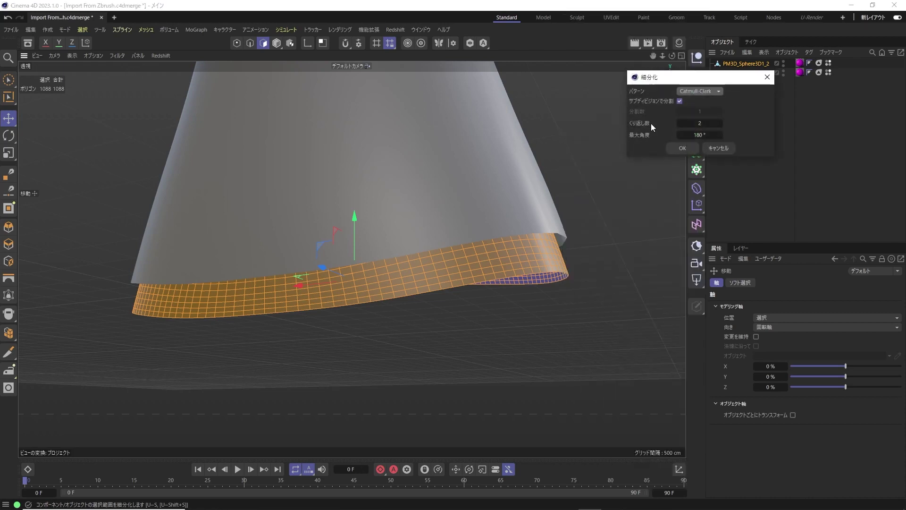
pyautogui.click(680, 123)
pyautogui.write('1')
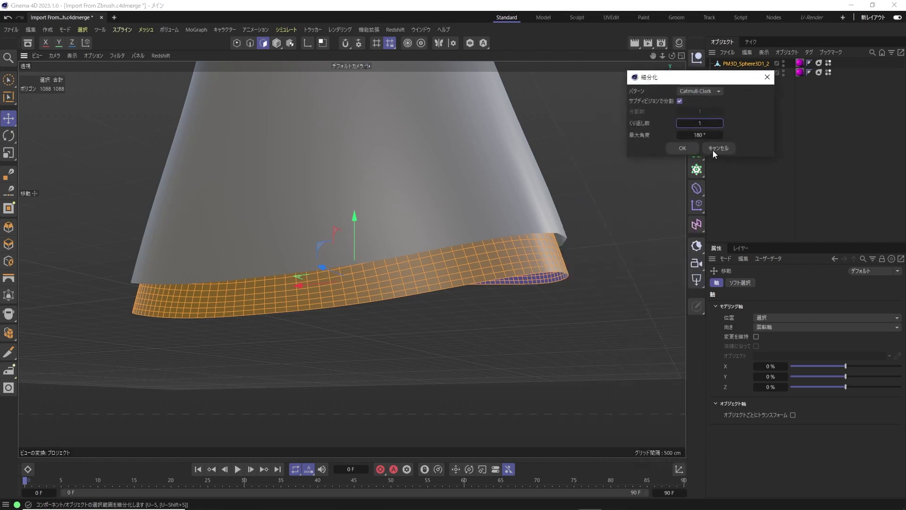
pyautogui.click(682, 148)
# Step: Hide the outer skirt PM3D_Sphere3D1_1 in the viewport
pyautogui.click(743, 109)
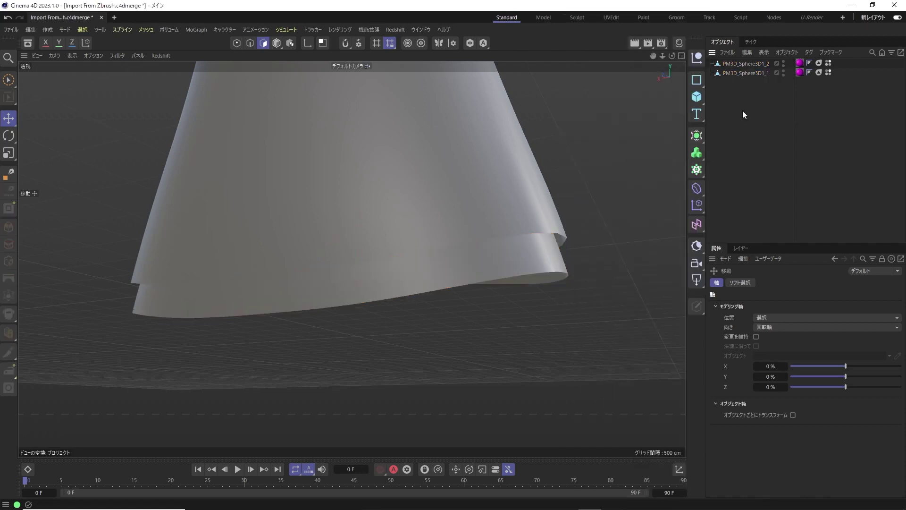
pyautogui.click(774, 73)
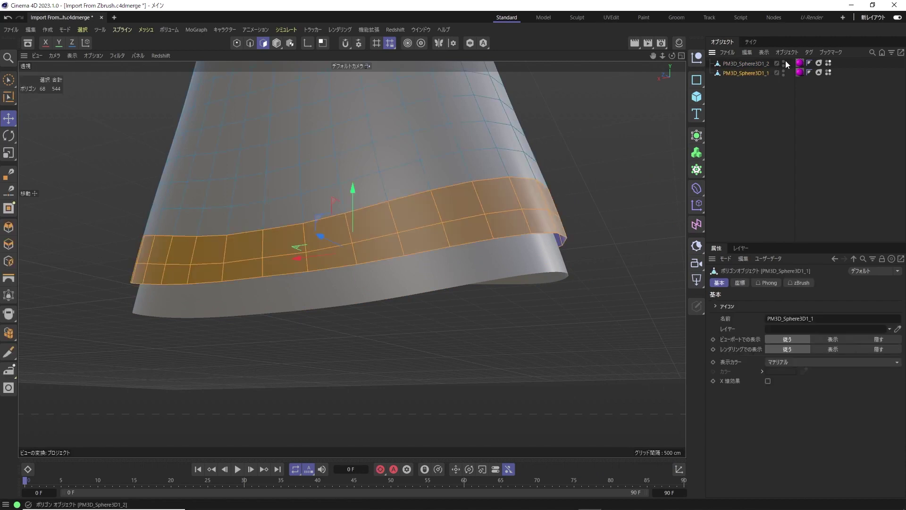
pyautogui.click(784, 70)
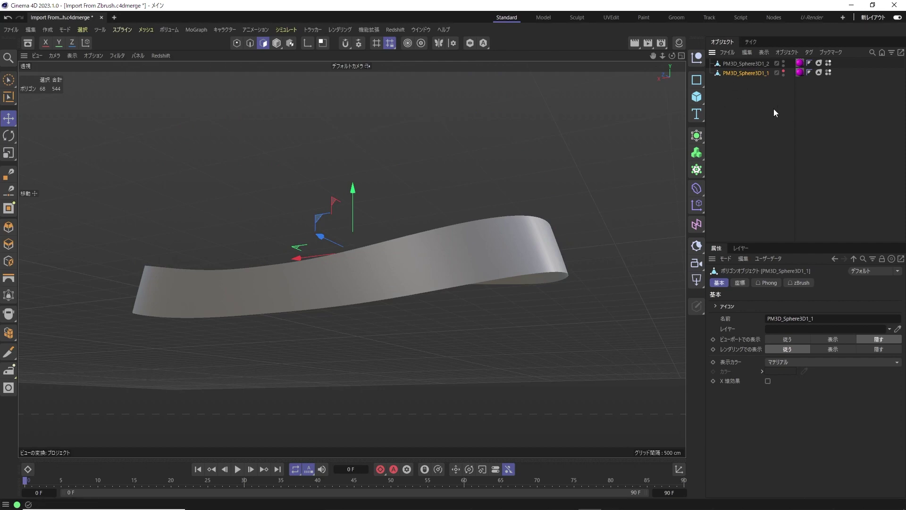
# Step: Add a Vertex Map tag to the frill band PM3D_Sphere3D1_2
pyautogui.click(753, 66)
pyautogui.rightClick(753, 64)
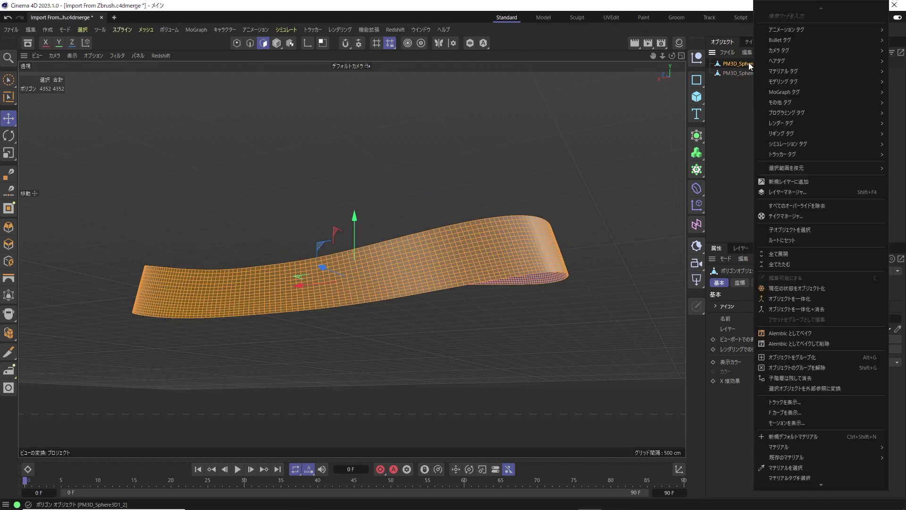
pyautogui.moveTo(800, 102)
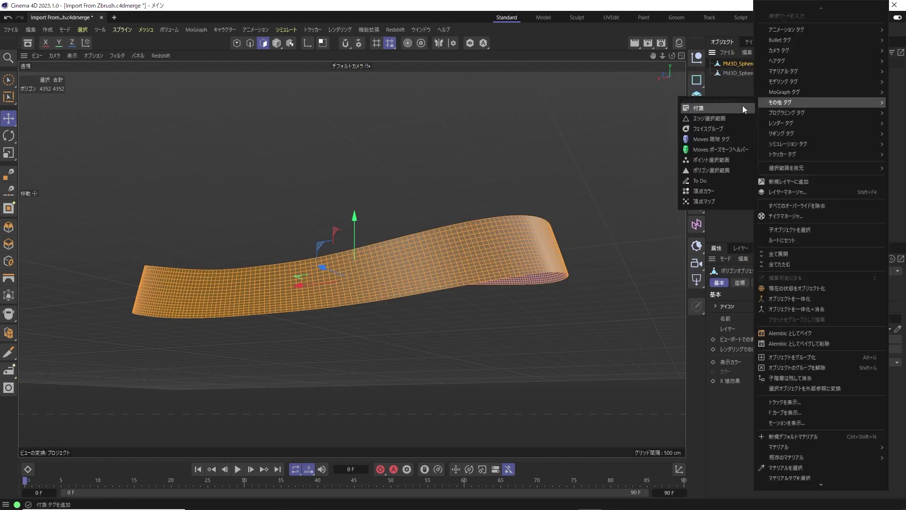
pyautogui.click(697, 202)
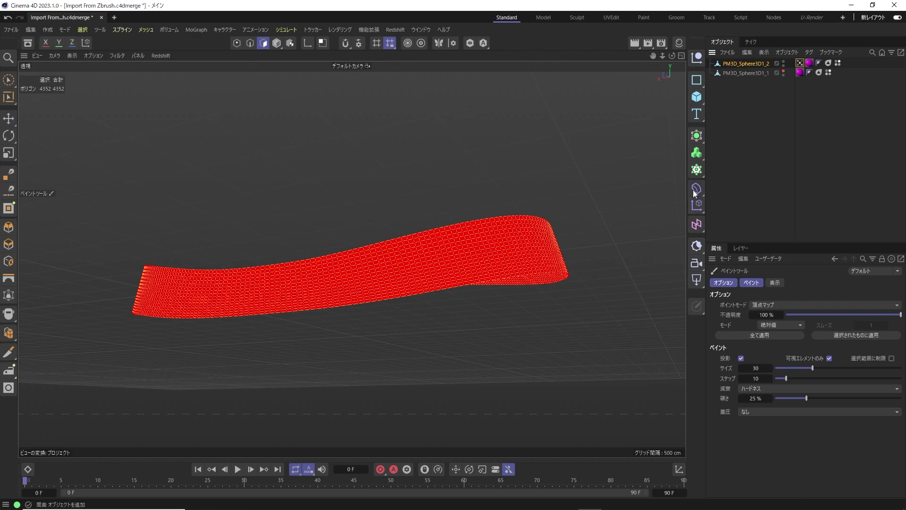
# Step: Loop-select the frill's 272-point bottom edge and set its vertex weight to 100%
pyautogui.click(236, 43)
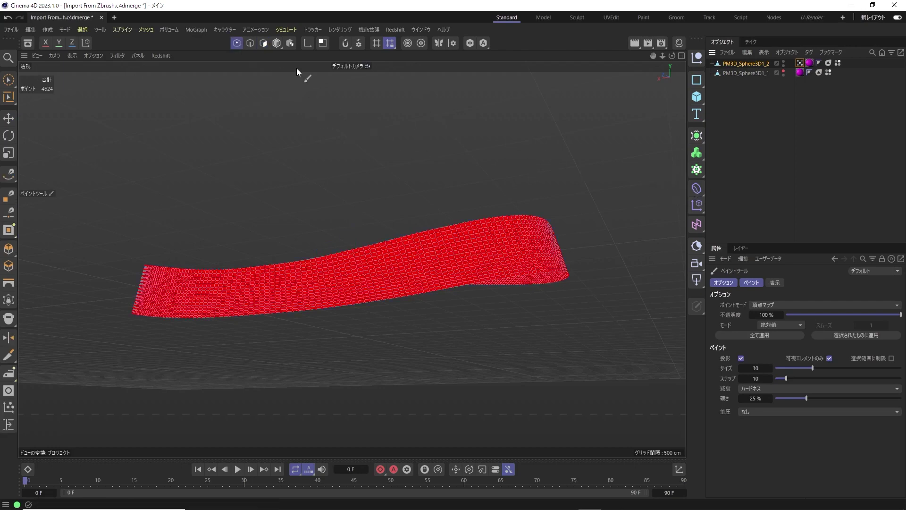
pyautogui.click(79, 29)
pyautogui.click(106, 124)
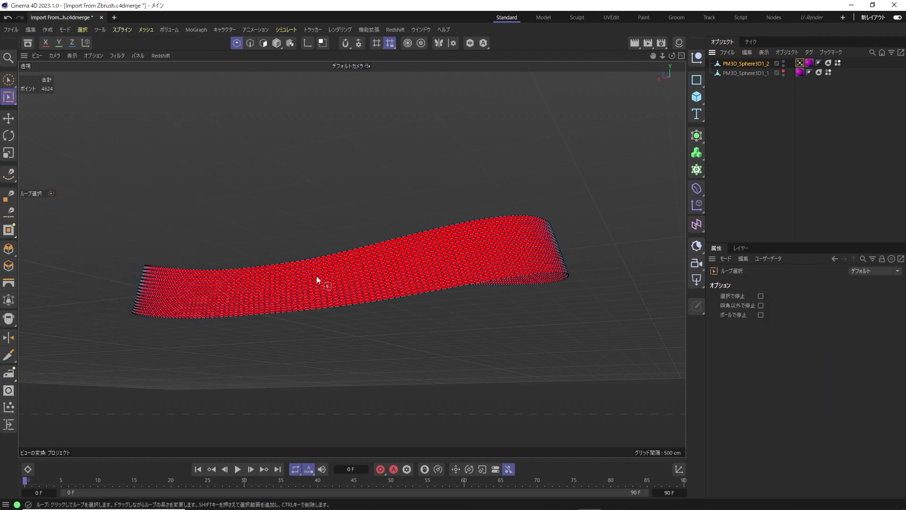
pyautogui.click(256, 313)
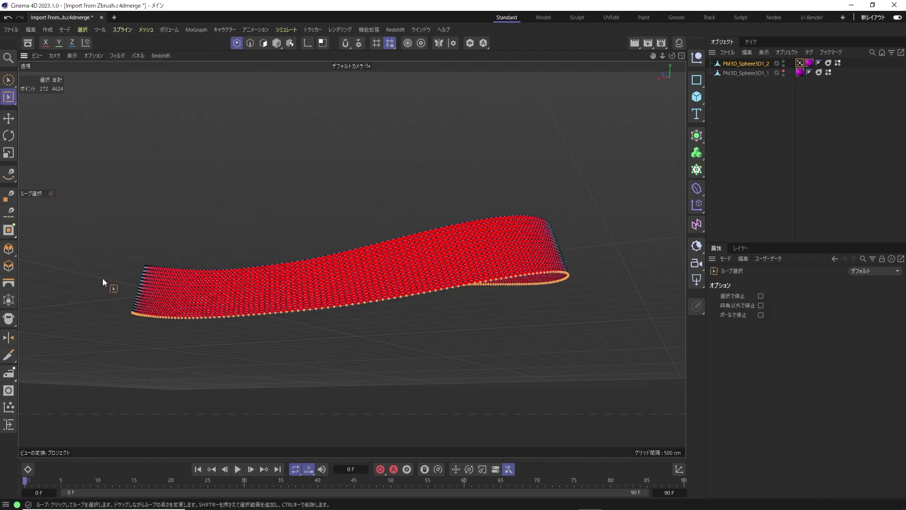
pyautogui.click(86, 30)
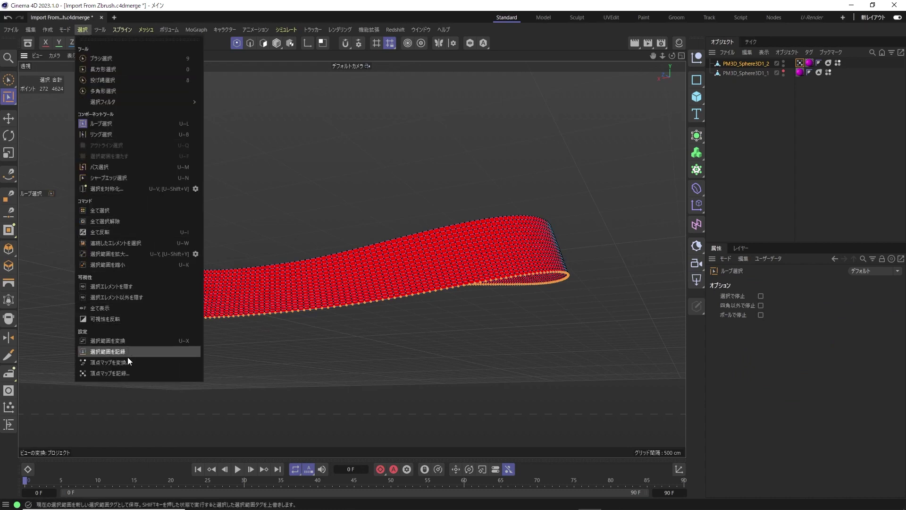
pyautogui.click(129, 375)
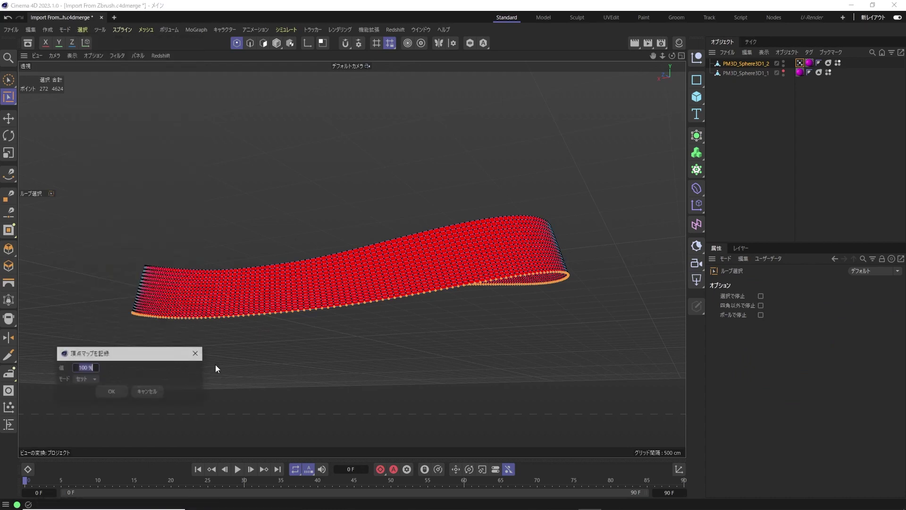
pyautogui.click(109, 392)
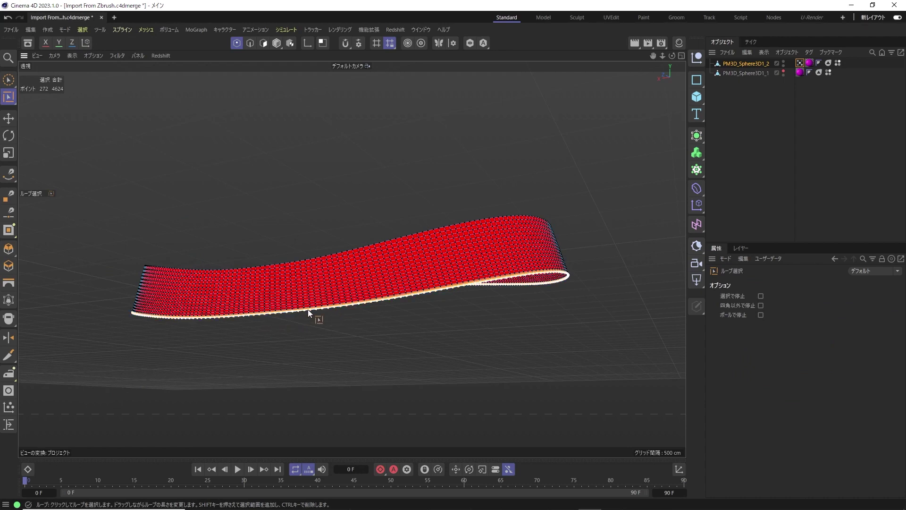
# Step: Blur the vertex map at 10% opacity, applying it to all five times
pyautogui.click(694, 258)
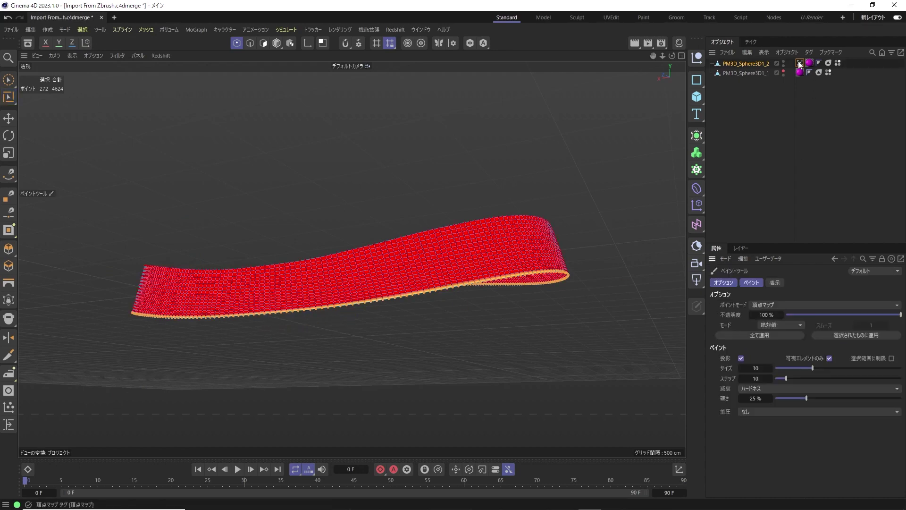
pyautogui.click(778, 325)
pyautogui.click(783, 390)
pyautogui.click(798, 315)
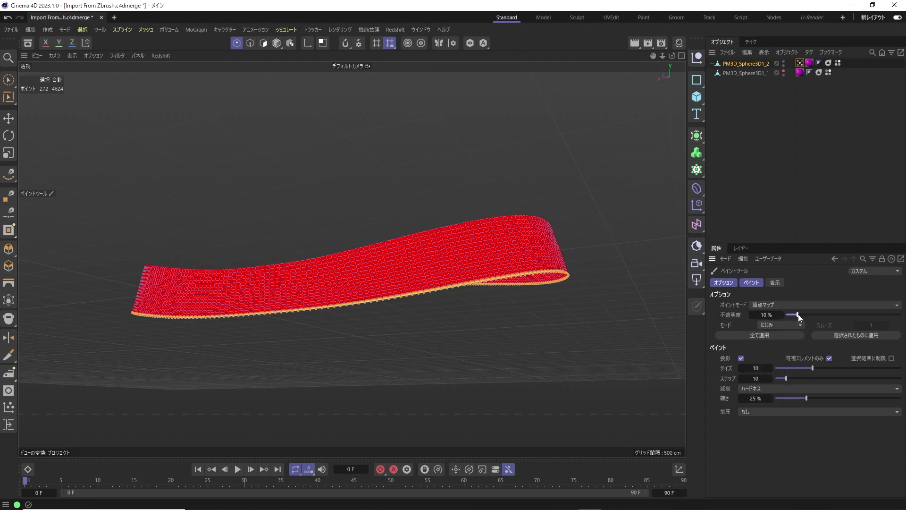
pyautogui.click(768, 335)
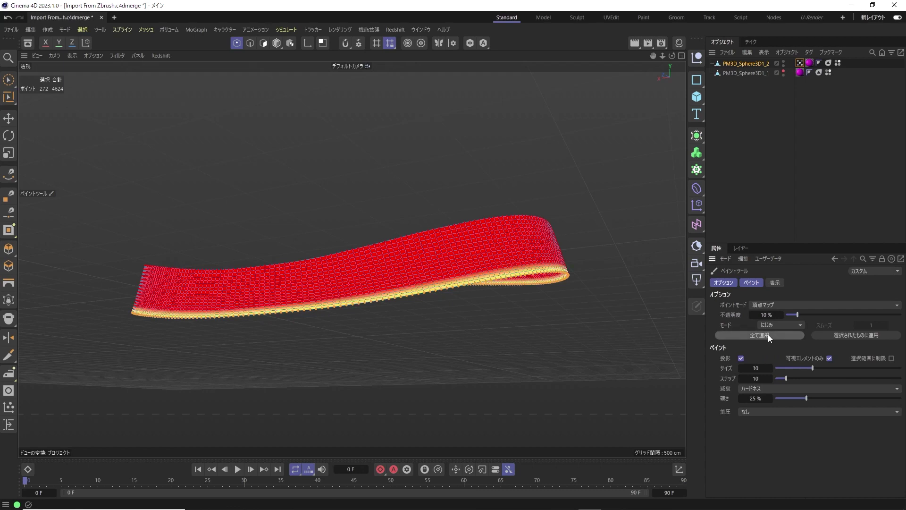
pyautogui.click(768, 334)
pyautogui.click(768, 334)
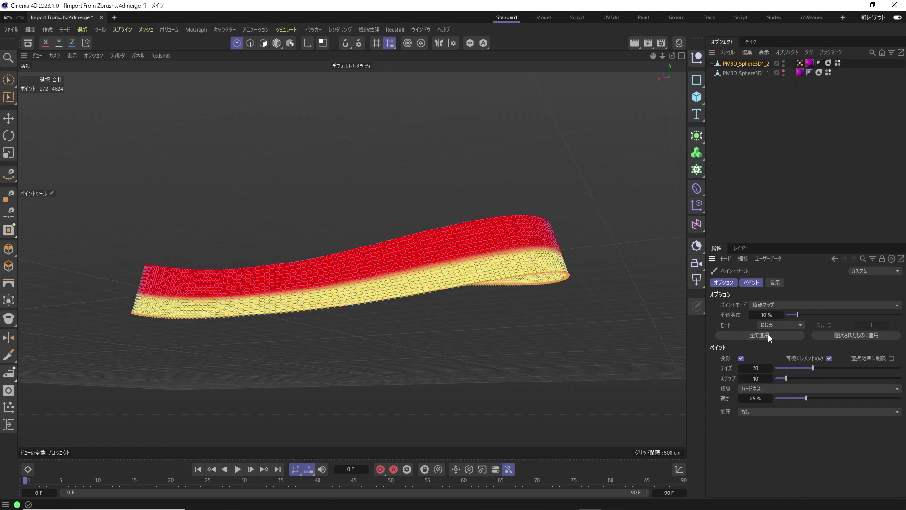
pyautogui.click(768, 334)
pyautogui.click(768, 335)
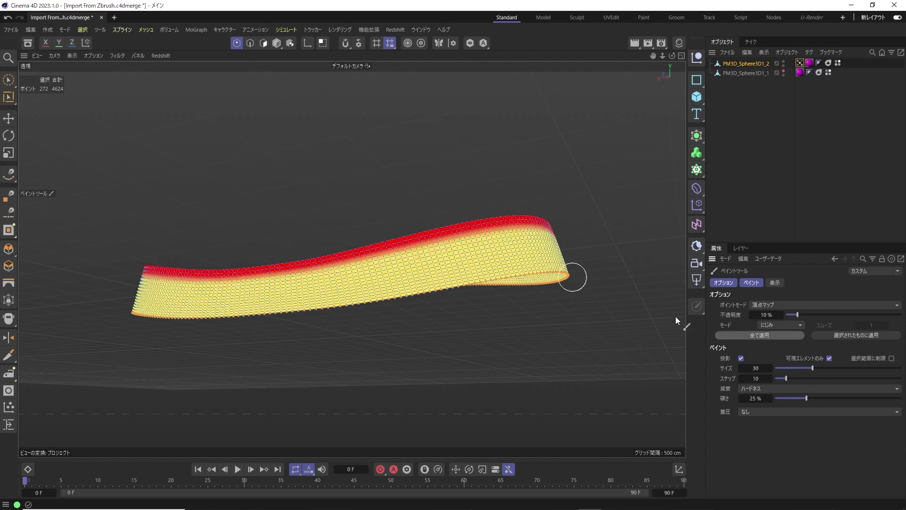
# Step: Smooth the vertex map at strength 3, applying it to all three times
pyautogui.click(788, 325)
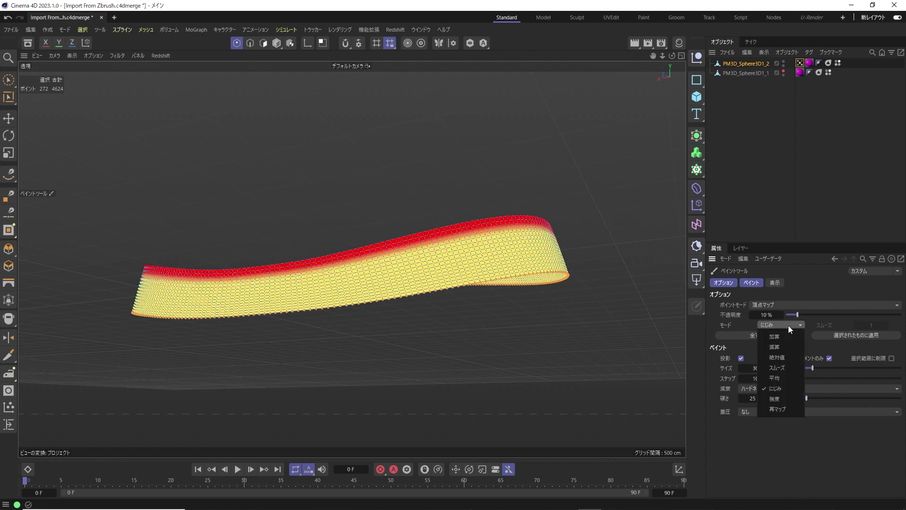
pyautogui.click(787, 369)
pyautogui.click(887, 325)
pyautogui.click(887, 325)
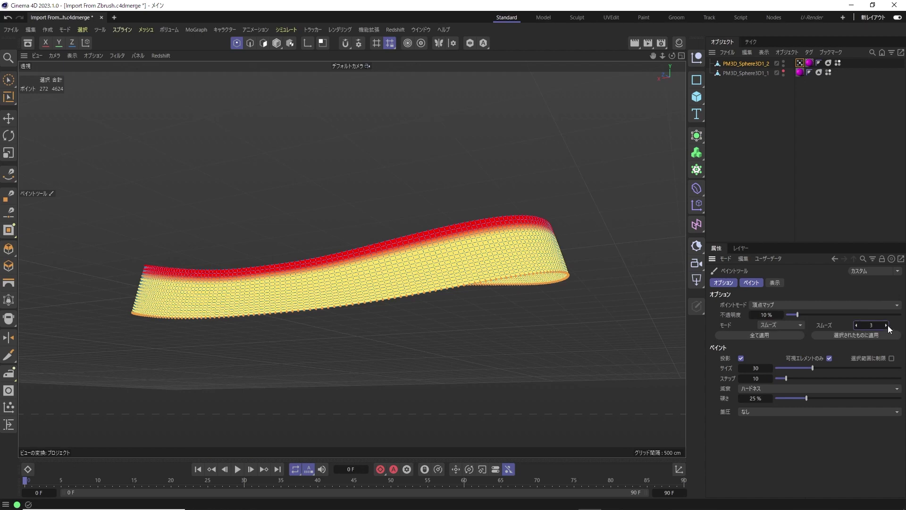
pyautogui.click(759, 336)
pyautogui.click(759, 336)
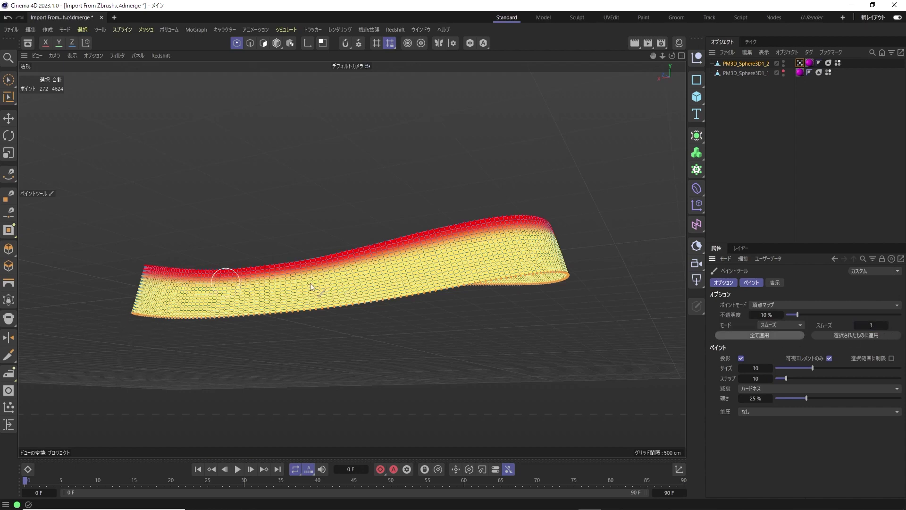
pyautogui.click(758, 334)
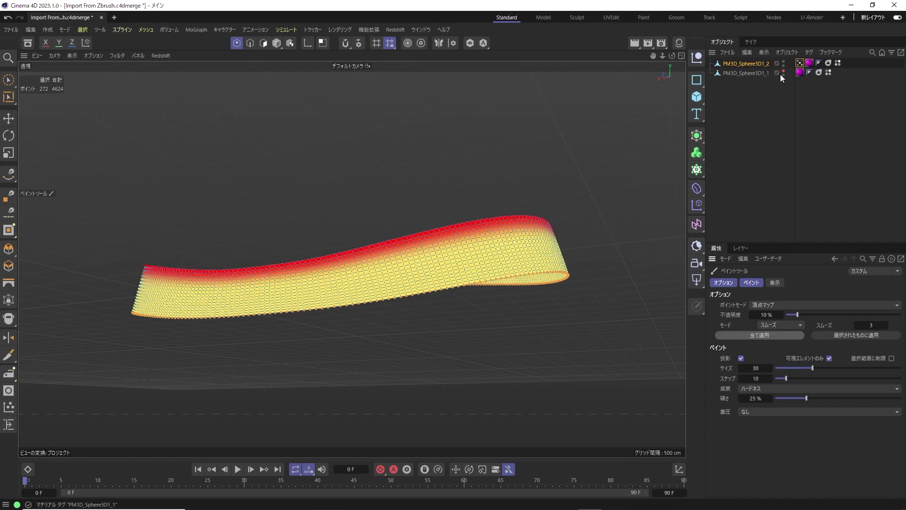
# Step: Add a Cloth tag to the frill with Pin to Position driven by the vertex map
pyautogui.rightClick(730, 63)
pyautogui.moveTo(765, 143)
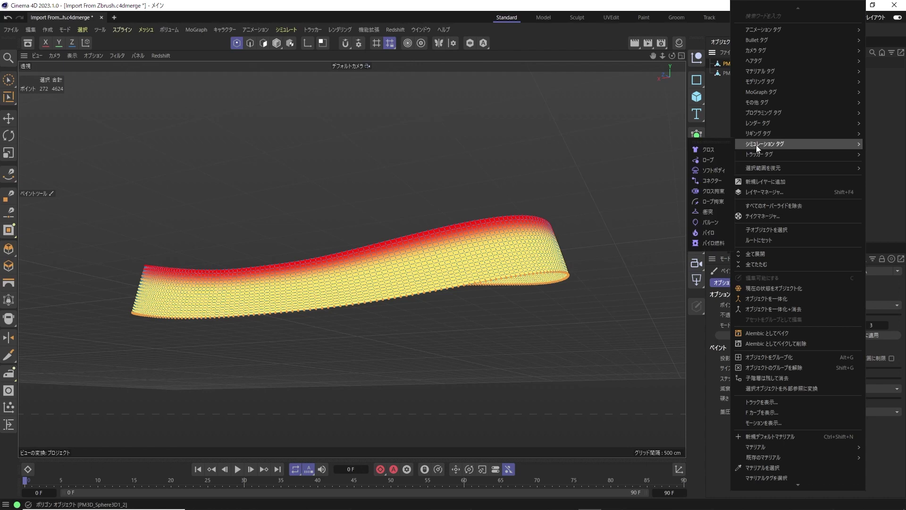
pyautogui.click(720, 149)
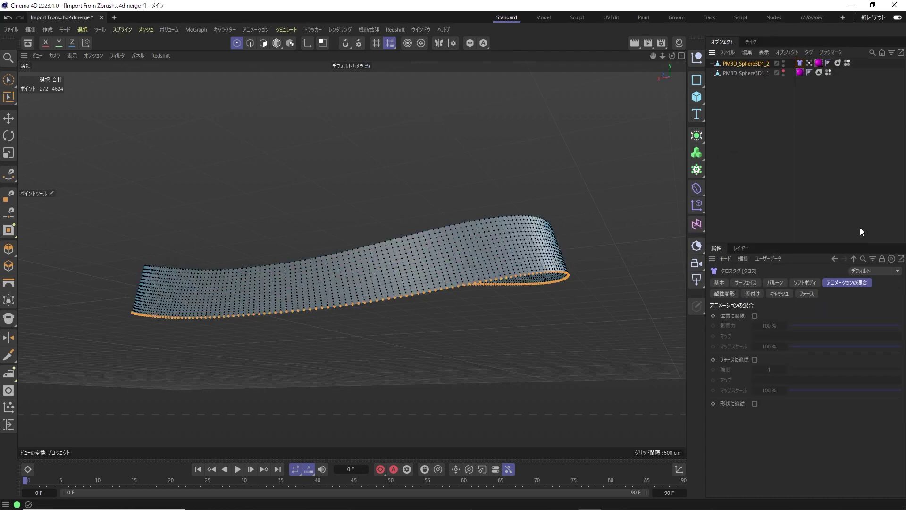
pyautogui.click(755, 316)
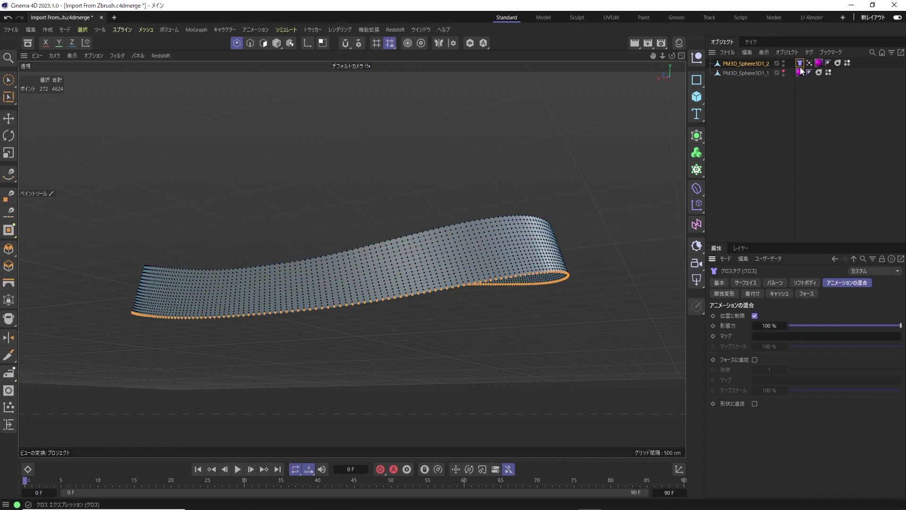
pyautogui.moveTo(809, 62); pyautogui.dragTo(813, 104)
pyautogui.moveTo(790, 321); pyautogui.dragTo(789, 335)
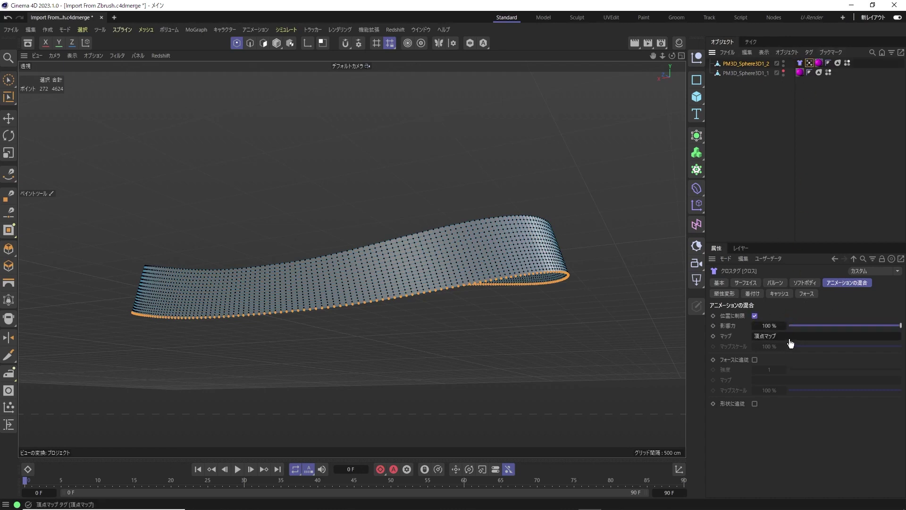
# Step: Play the cloth simulation, rewind to the first frame, and unhide the skirt
pyautogui.click(279, 42)
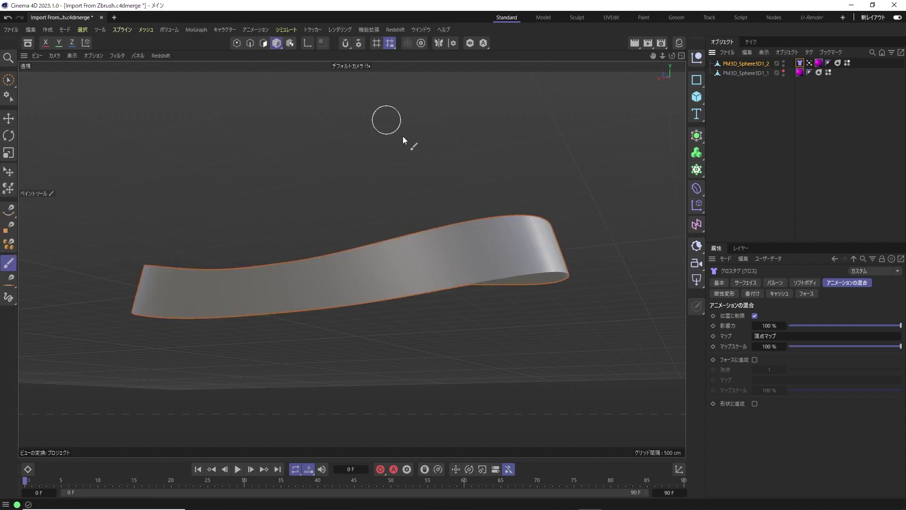
pyautogui.click(241, 469)
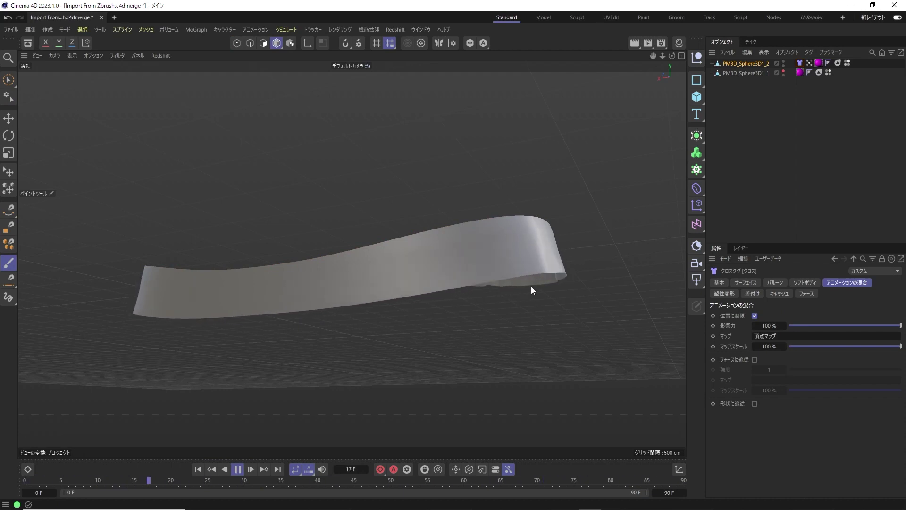
pyautogui.click(237, 469)
pyautogui.hotkey('shift', 'f')
pyautogui.click(783, 71)
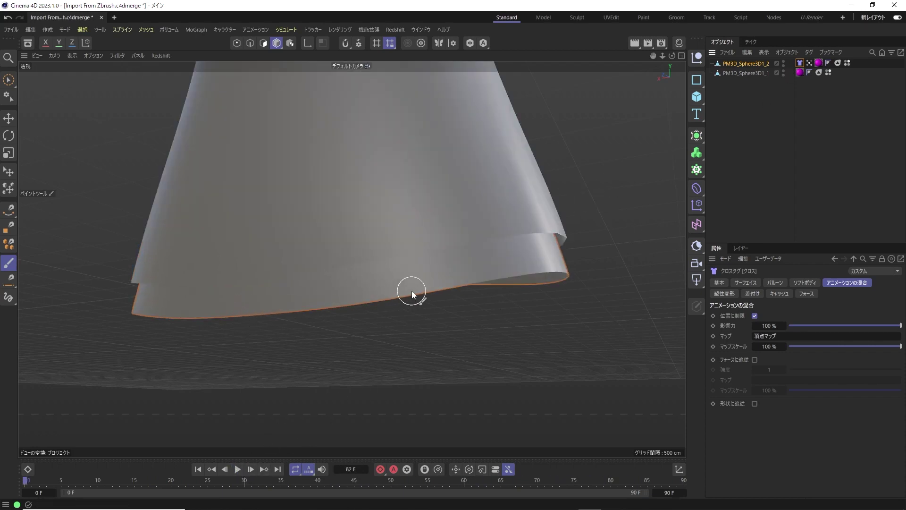
pyautogui.click(751, 283)
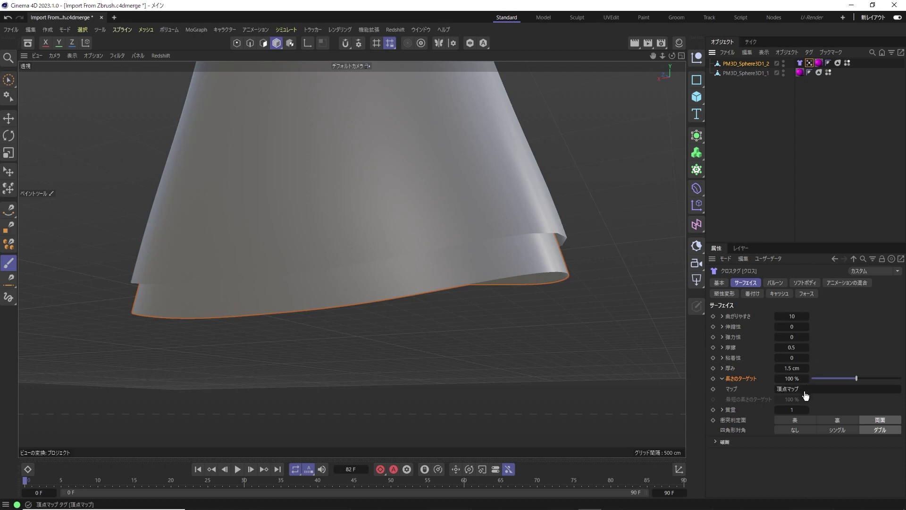
# Step: Drive the frill's Length Target to 150%, preview the ruffling, and rewind
pyautogui.moveTo(806, 395); pyautogui.dragTo(875, 378)
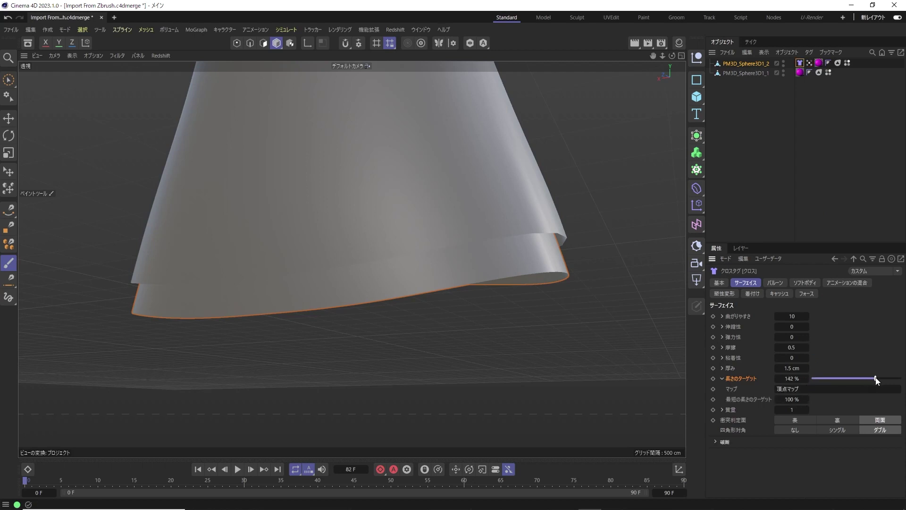
pyautogui.click(239, 469)
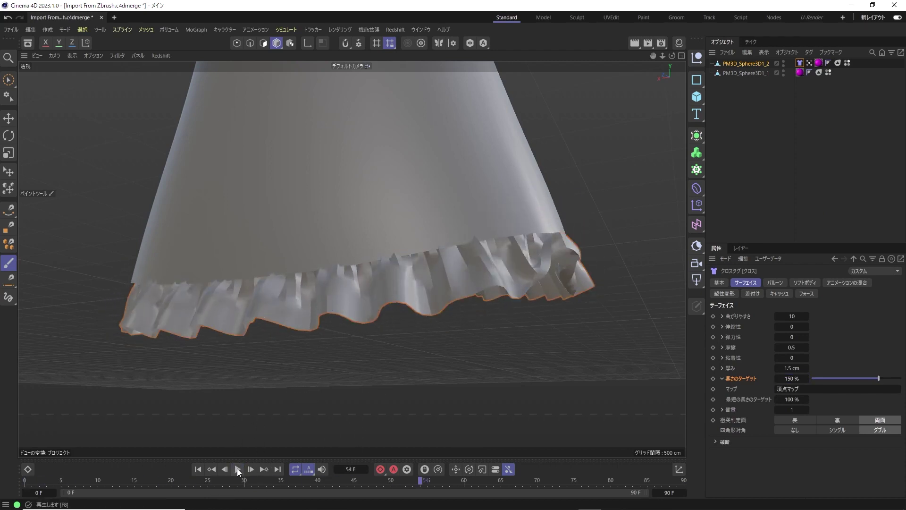
pyautogui.click(198, 469)
pyautogui.write('100')
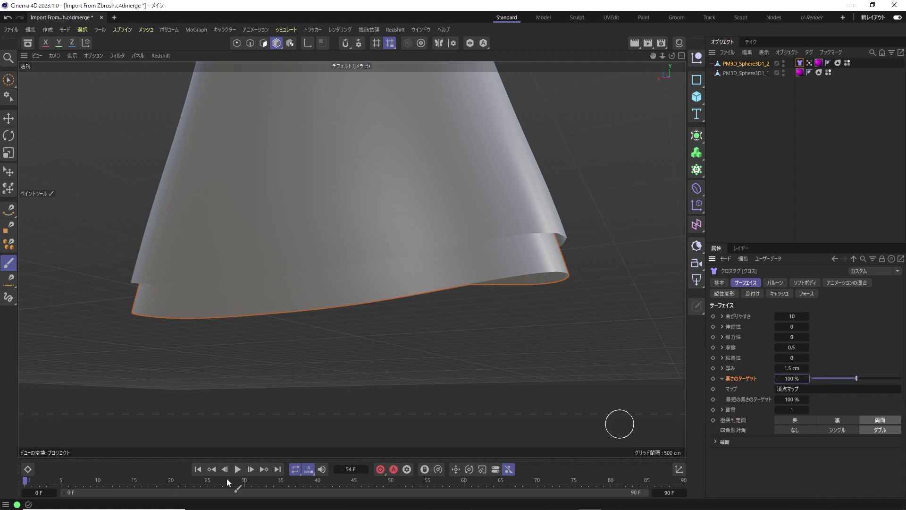
# Step: Keyframe Length Target at 100% on frame 0 and 150% on frame 30
pyautogui.click(714, 379)
pyautogui.moveTo(102, 480); pyautogui.dragTo(249, 487)
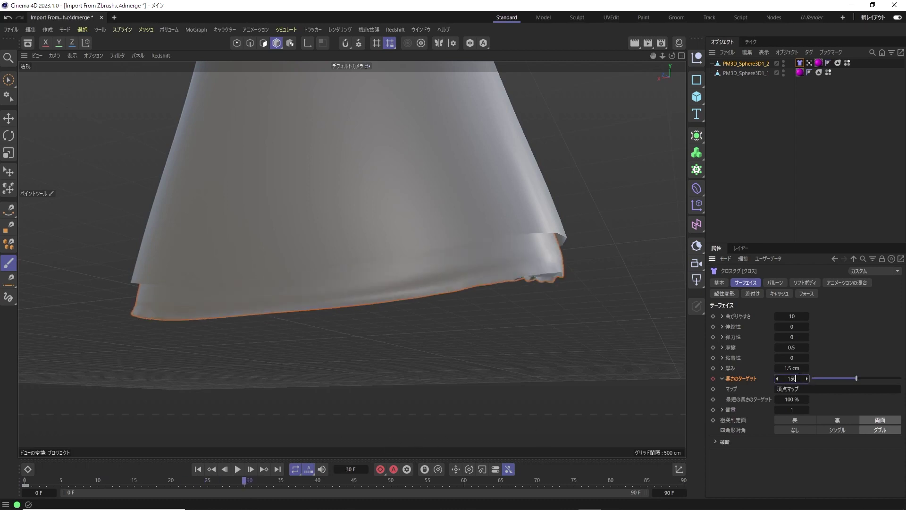
pyautogui.click(714, 378)
# Step: Replay the animated length target from the start, orbit to inspect the ruffles, then rewind
pyautogui.click(213, 468)
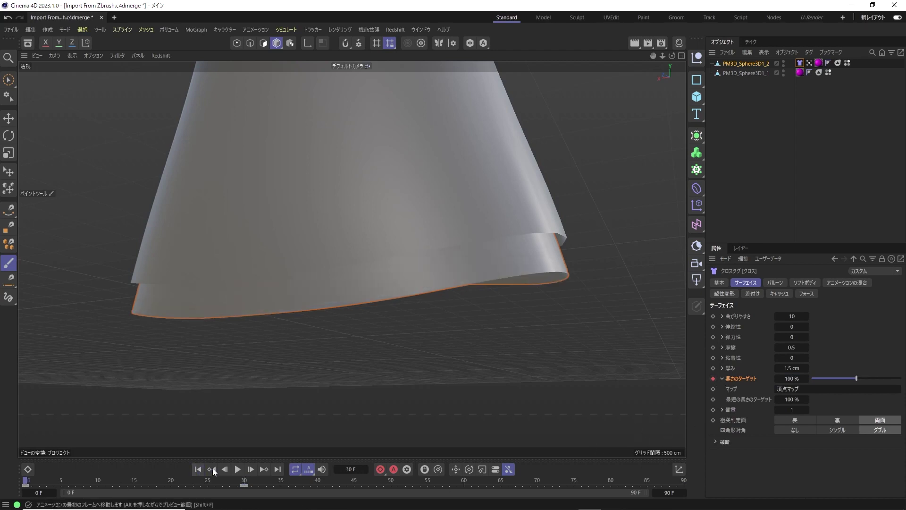
pyautogui.click(238, 468)
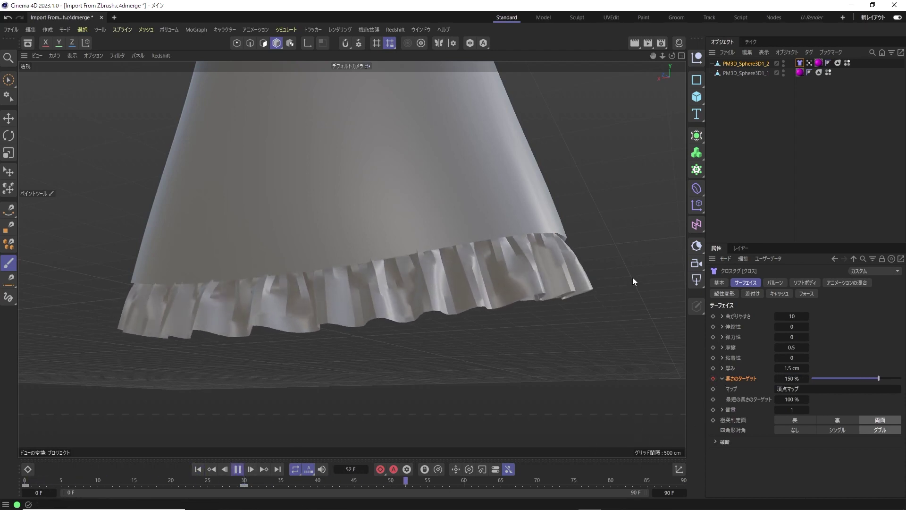
pyautogui.moveTo(673, 57); pyautogui.dragTo(586, 97)
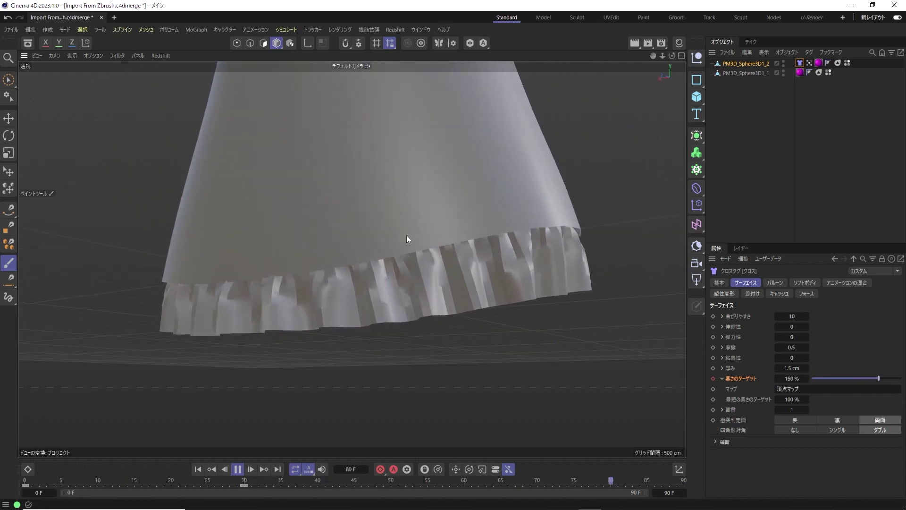
pyautogui.click(238, 469)
pyautogui.click(201, 467)
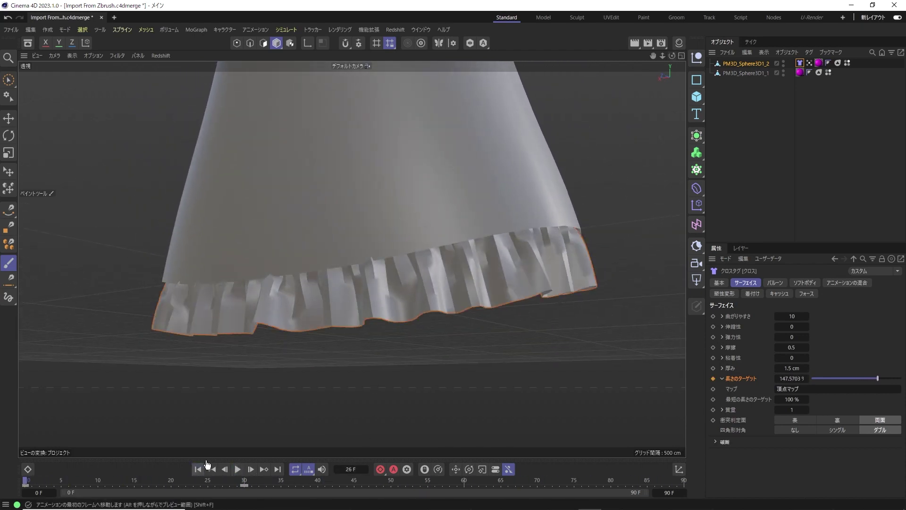
pyautogui.keyDown('ctrl'); pyautogui.click(746, 71); pyautogui.keyUp('ctrl')
# Step: Tag frill and skirt as Colliders with Bounce 0 and Back collision side, then replay
pyautogui.rightClick(746, 71)
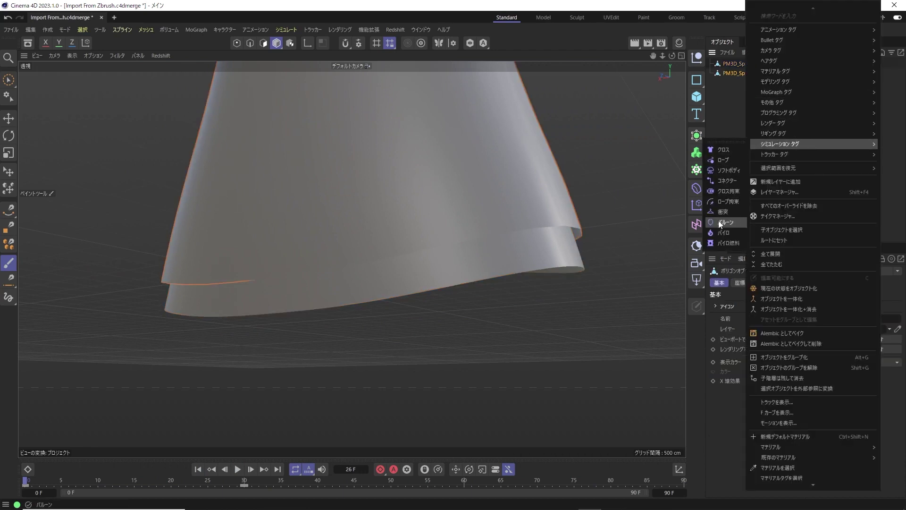
pyautogui.click(722, 213)
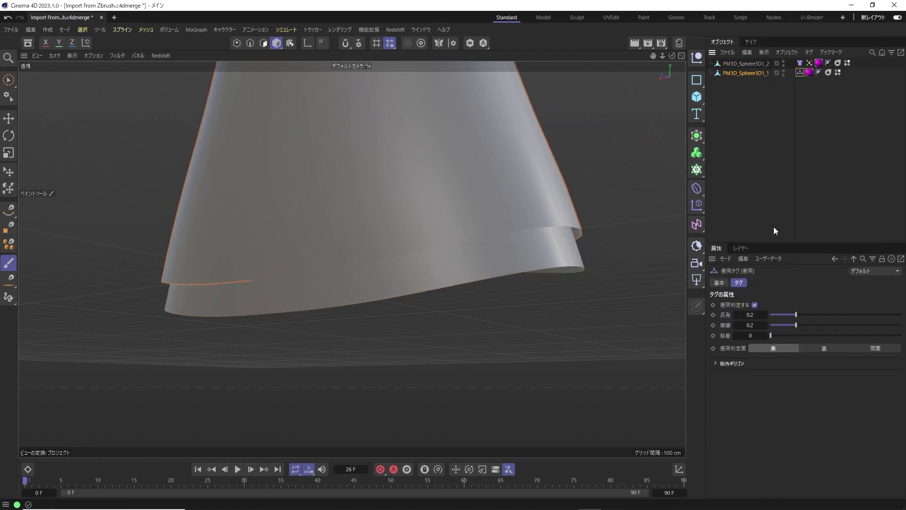
pyautogui.click(767, 324)
pyautogui.click(827, 348)
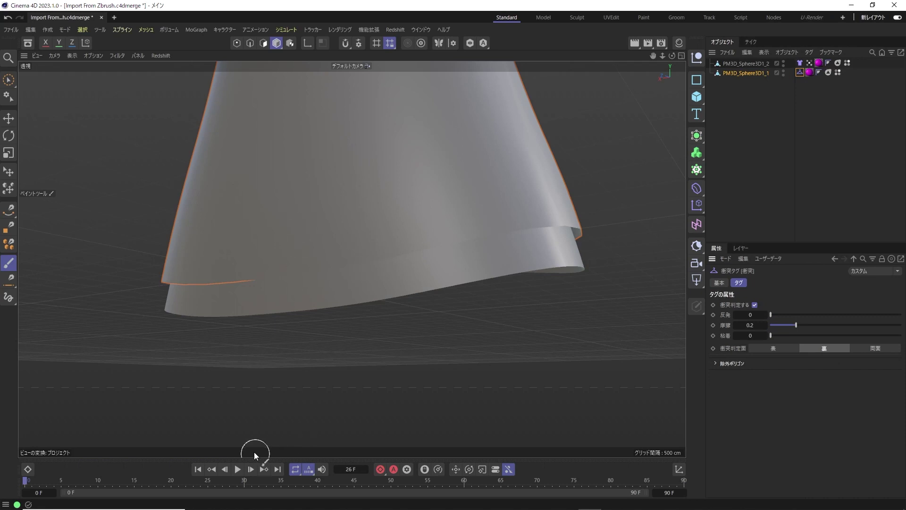
pyautogui.click(239, 469)
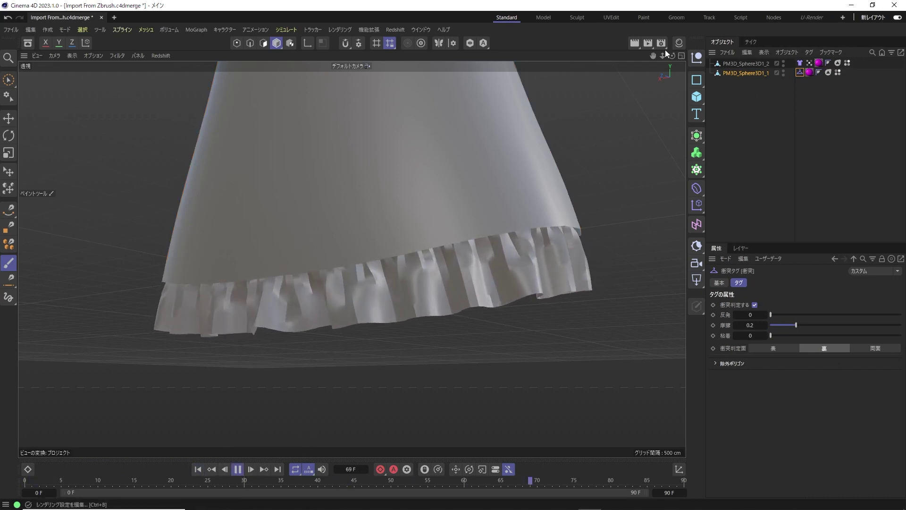
pyautogui.moveTo(672, 56); pyautogui.dragTo(663, 57)
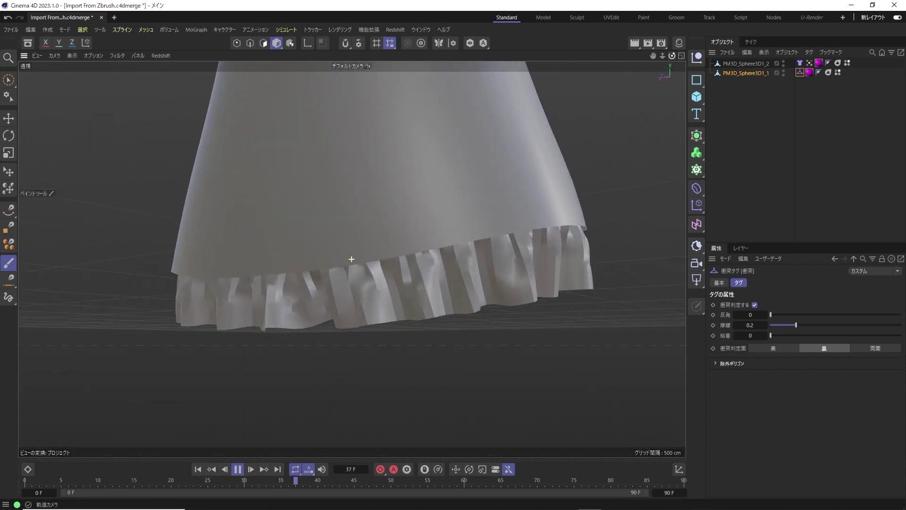
# Step: Raise the frill's Phong Angle from 40° to 115° and orbit to check the shading
pyautogui.press('space')
pyautogui.click(828, 62)
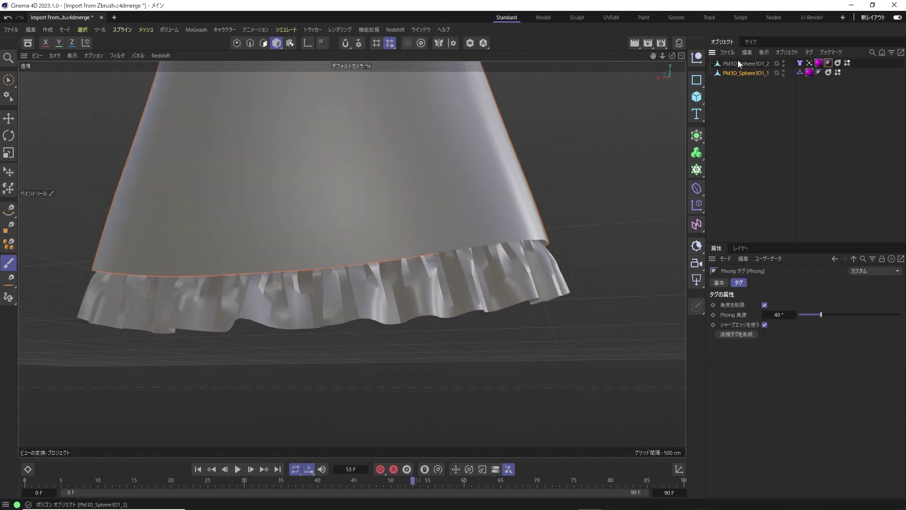
pyautogui.moveTo(821, 314); pyautogui.dragTo(856, 315)
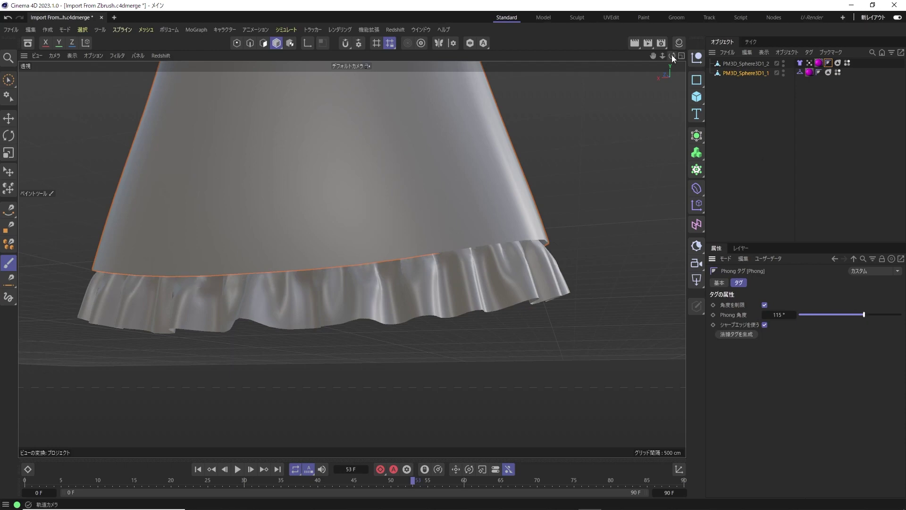
pyautogui.moveTo(672, 54); pyautogui.dragTo(652, 71)
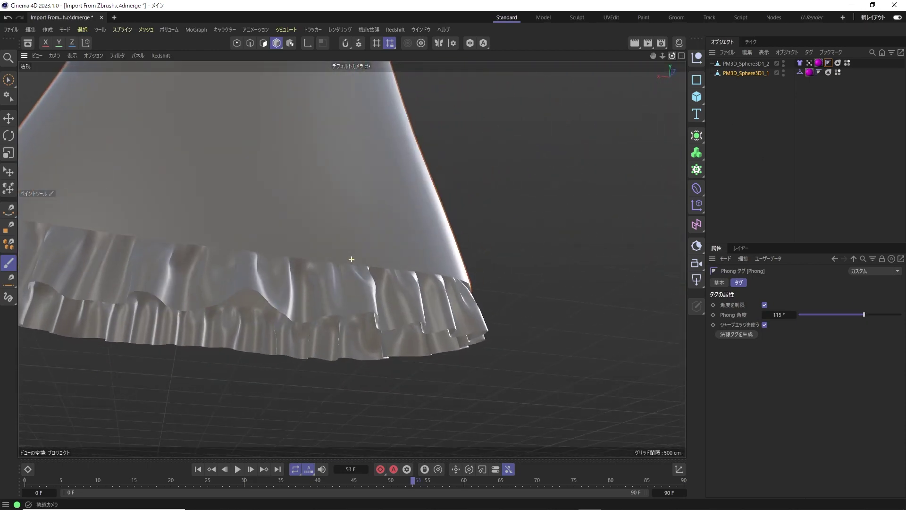
pyautogui.moveTo(351, 258); pyautogui.dragTo(522, 167)
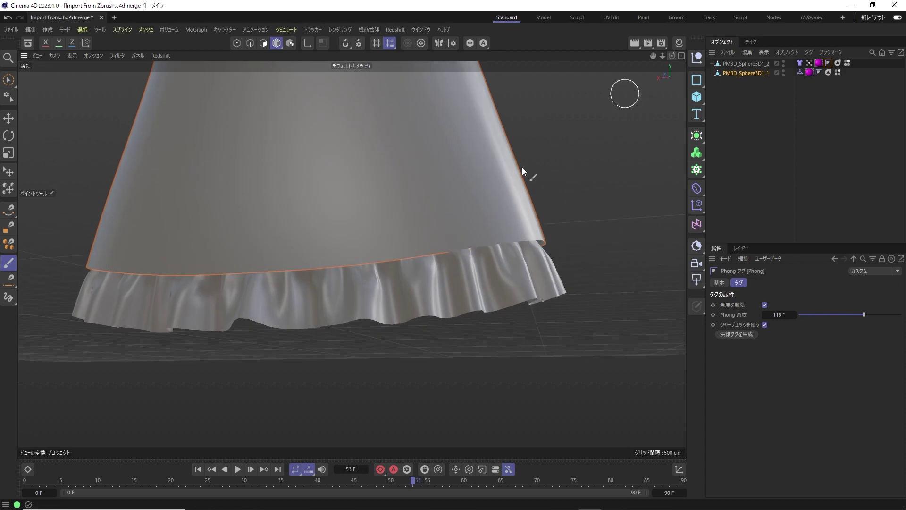
pyautogui.keyDown('alt'); pyautogui.moveTo(414, 302); pyautogui.dragTo(746, 260); pyautogui.keyUp('alt')
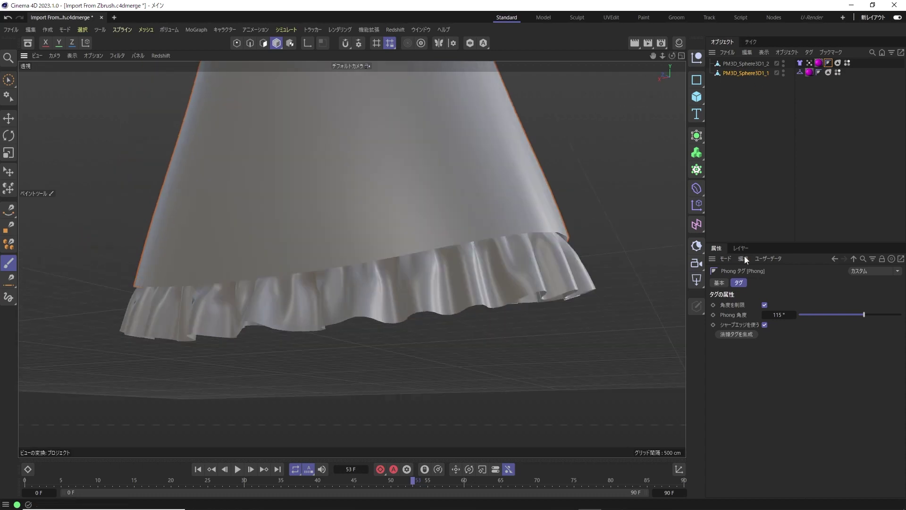
# Step: Set the project's simulation Gravity to 0 cm
pyautogui.click(724, 259)
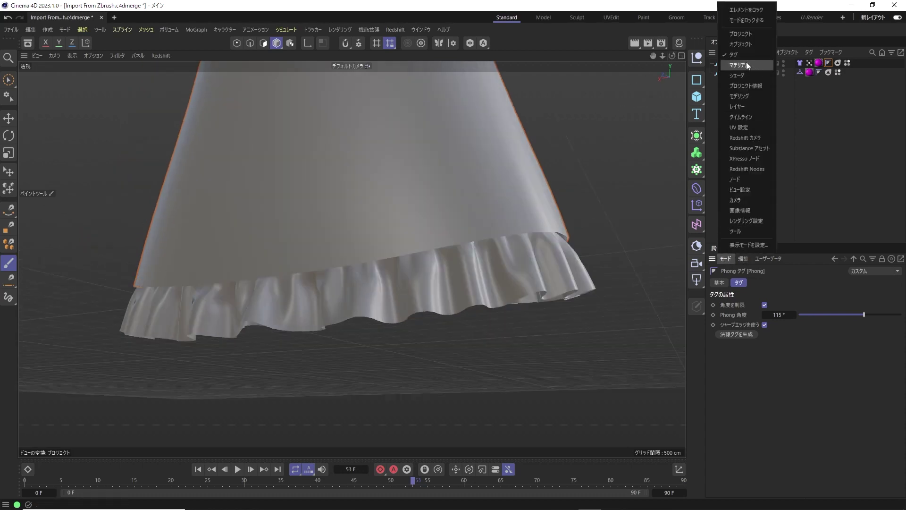
pyautogui.click(742, 34)
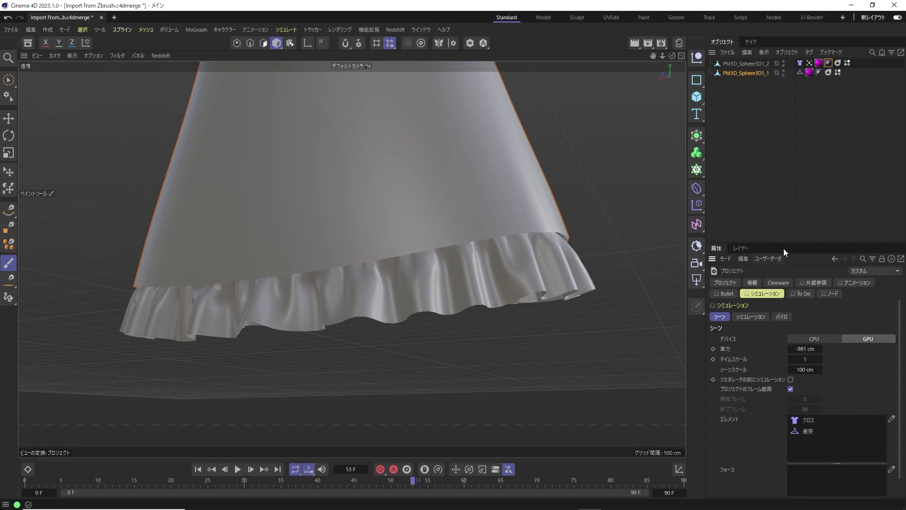
pyautogui.moveTo(782, 243); pyautogui.dragTo(789, 111)
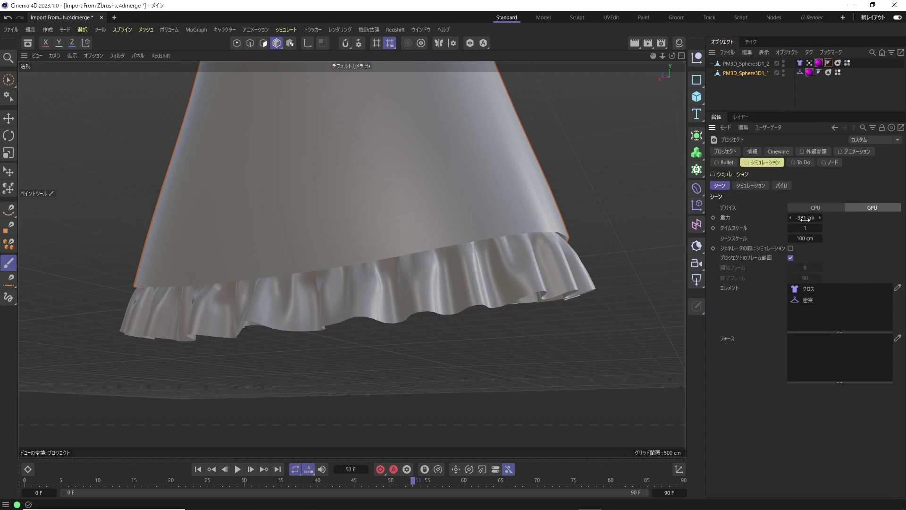
pyautogui.write('0')
pyautogui.press('Return')
# Step: Replay the weightless cloth simulation from frame 0 and pause it mid-simulation
pyautogui.click(198, 469)
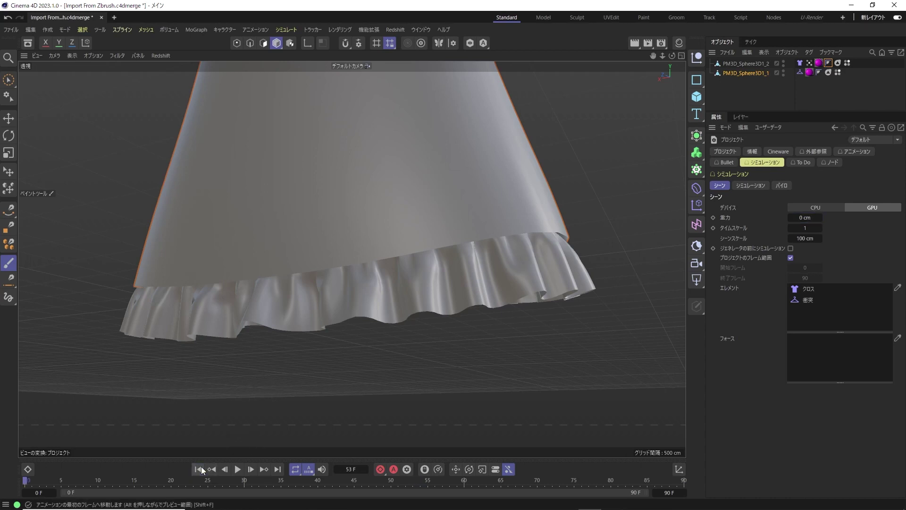
pyautogui.click(238, 469)
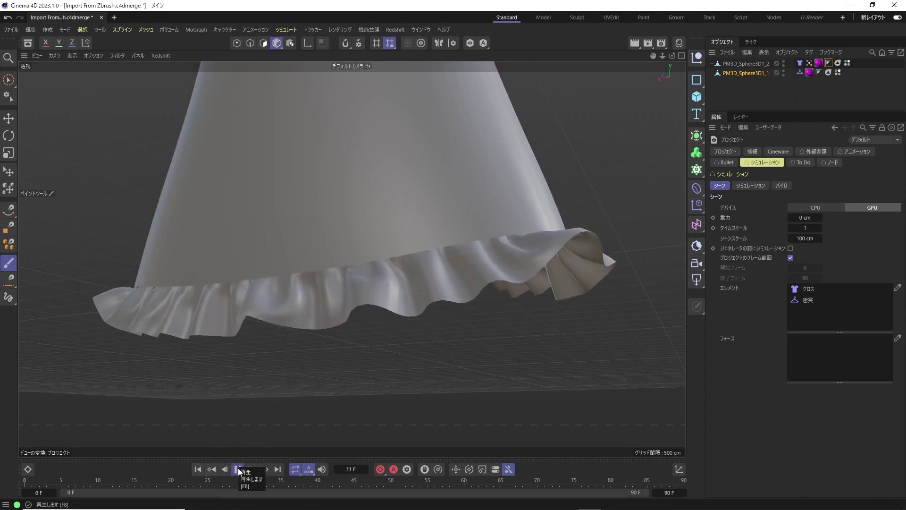
pyautogui.moveTo(673, 56); pyautogui.dragTo(672, 56)
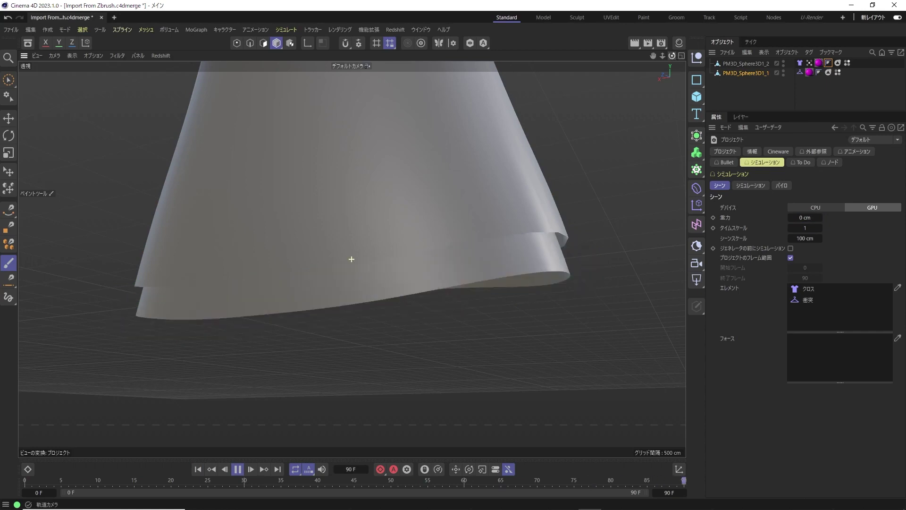
pyautogui.moveTo(351, 259); pyautogui.dragTo(352, 258)
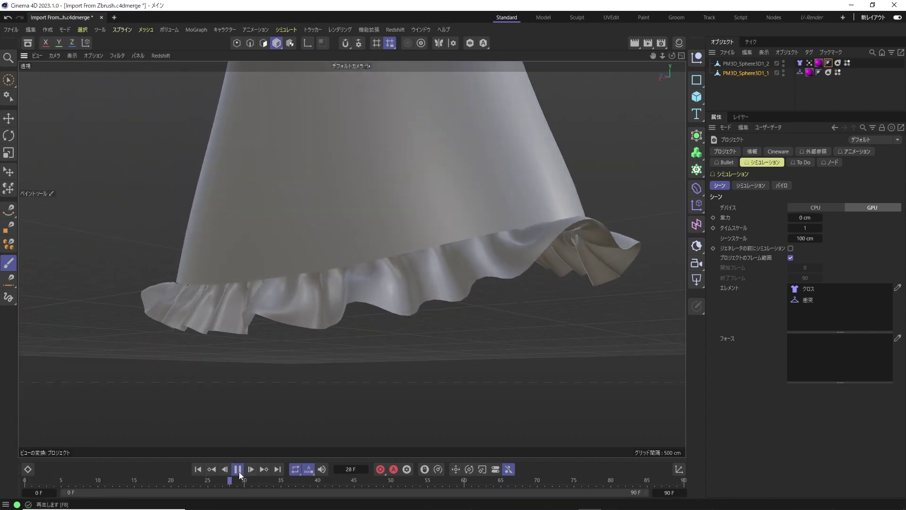
pyautogui.click(238, 469)
# Step: Add an Attractor force and frame the skirt in the view
pyautogui.click(287, 30)
pyautogui.moveTo(296, 48)
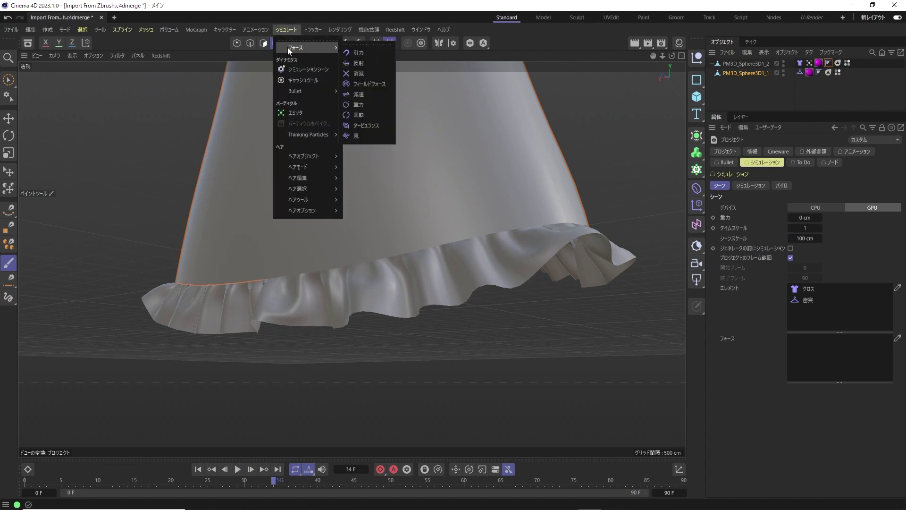
pyautogui.click(367, 52)
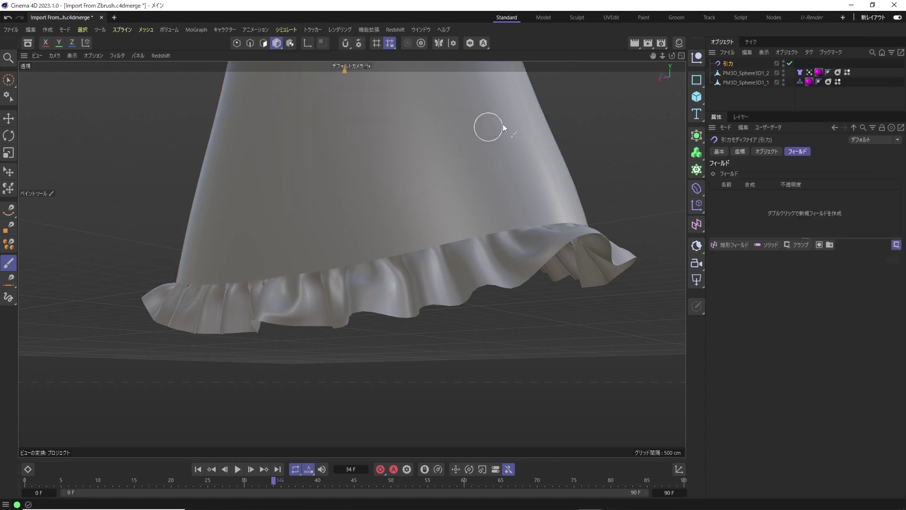
pyautogui.scroll(-5, 475, 159)
pyautogui.scroll(-3, 507, 137)
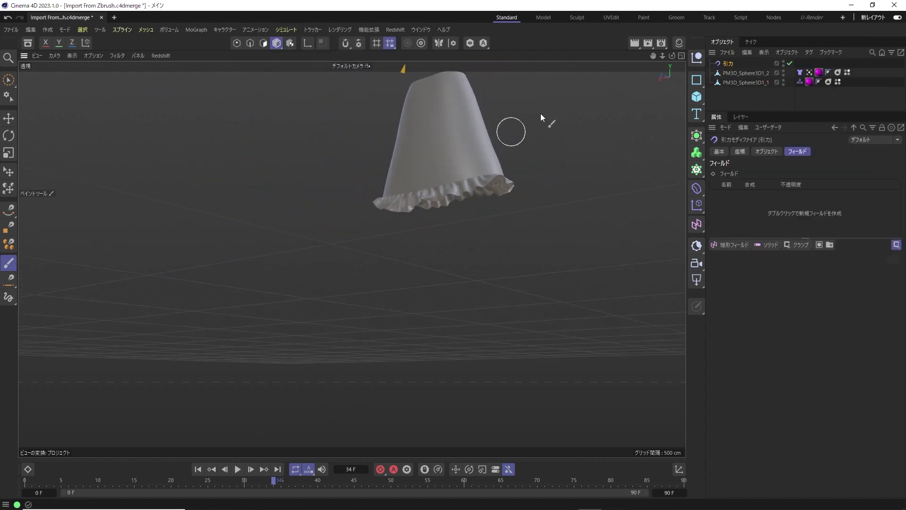
pyautogui.press('h')
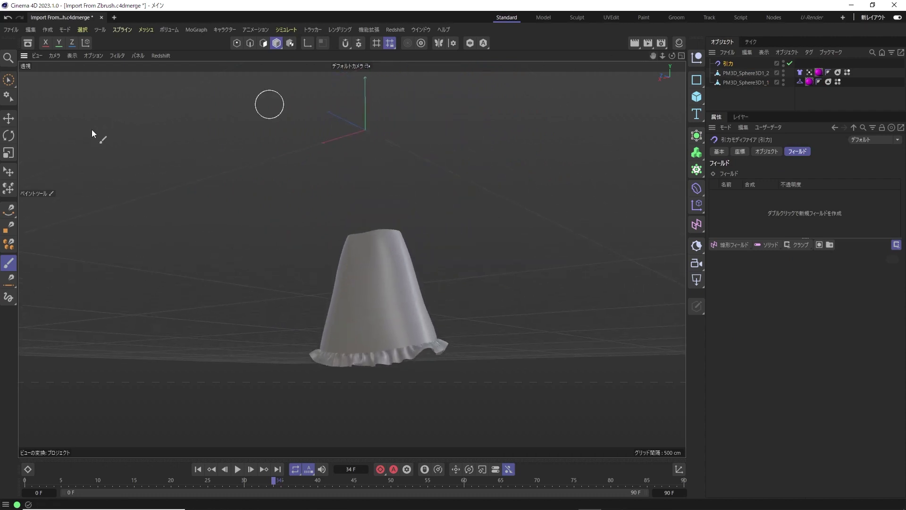
# Step: Move the attractor down to the skirt's lower hem, orbiting to fine-tune its position
pyautogui.press('e')
pyautogui.moveTo(365, 74); pyautogui.dragTo(371, 276)
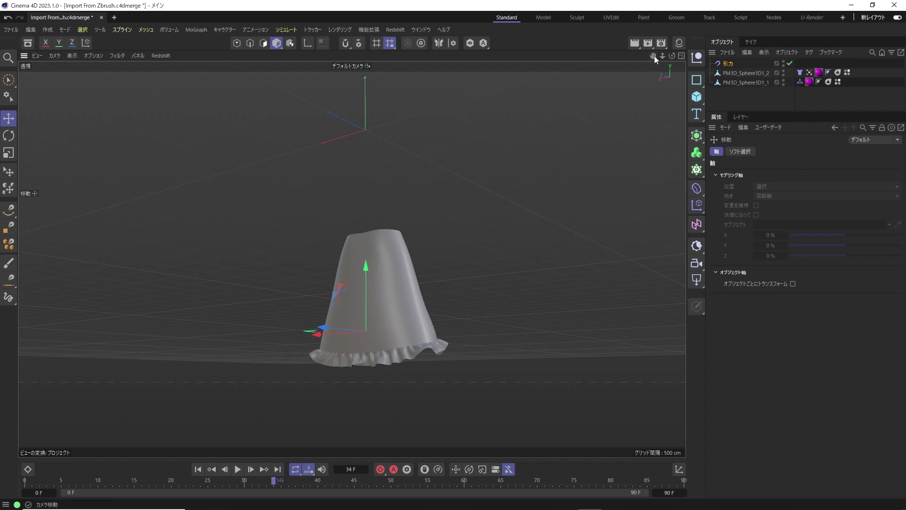
pyautogui.moveTo(672, 56); pyautogui.dragTo(680, 46)
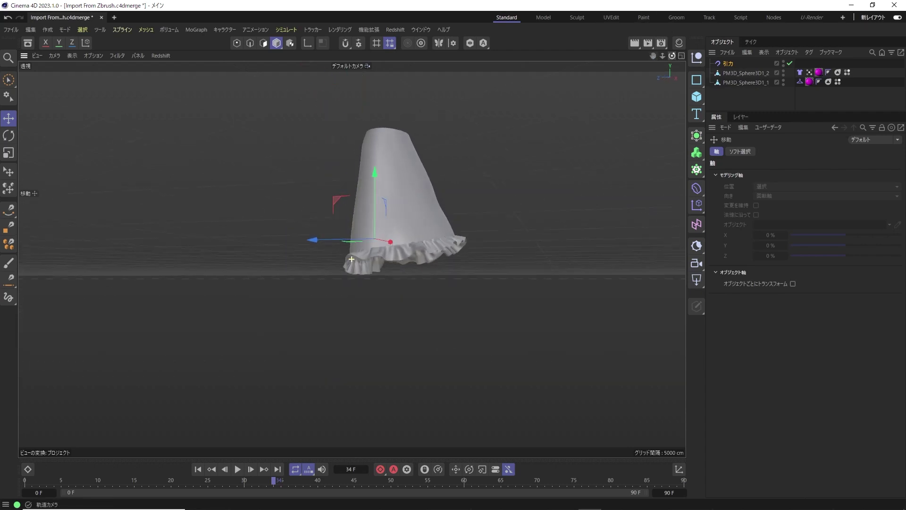
pyautogui.moveTo(351, 259); pyautogui.dragTo(553, 169)
pyautogui.moveTo(321, 249); pyautogui.dragTo(436, 195)
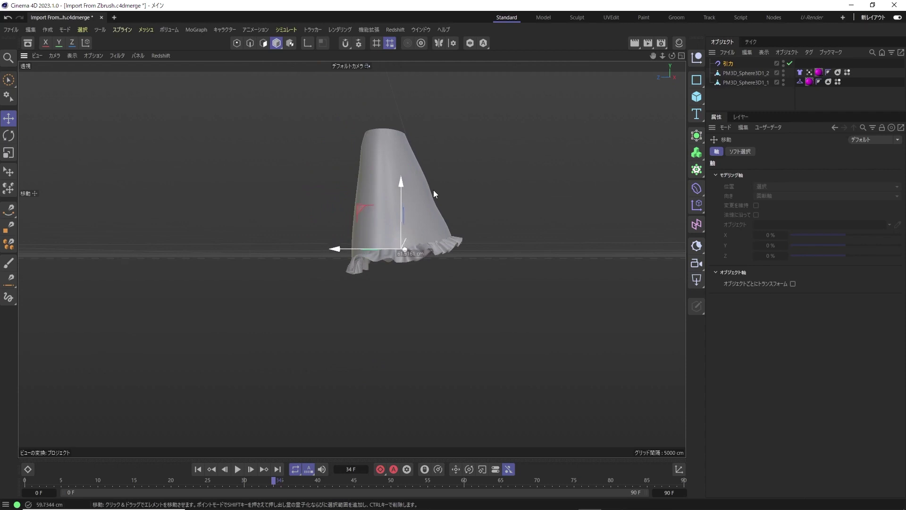
pyautogui.moveTo(436, 192); pyautogui.dragTo(434, 190)
pyautogui.scroll(5, 406, 246)
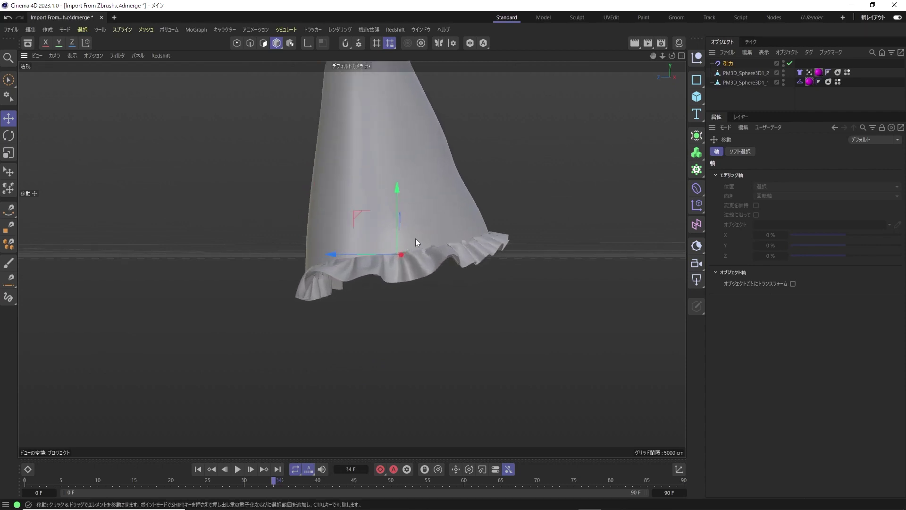
pyautogui.moveTo(672, 56)
pyautogui.mouseDown()
pyautogui.moveTo(351, 260)
pyautogui.moveTo(354, 236)
pyautogui.mouseUp()
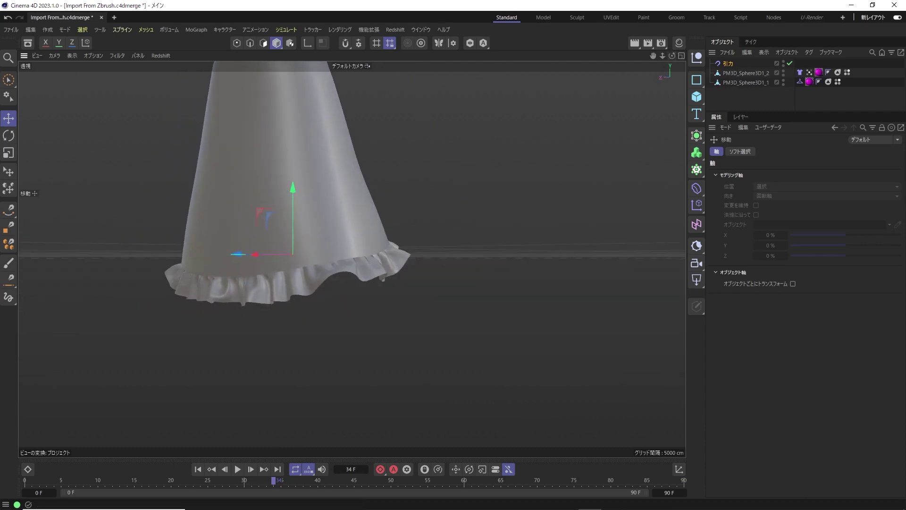
# Step: Set the attractor Strength to -50, switch its Mode to Force, and rewind
pyautogui.click(729, 64)
pyautogui.click(761, 151)
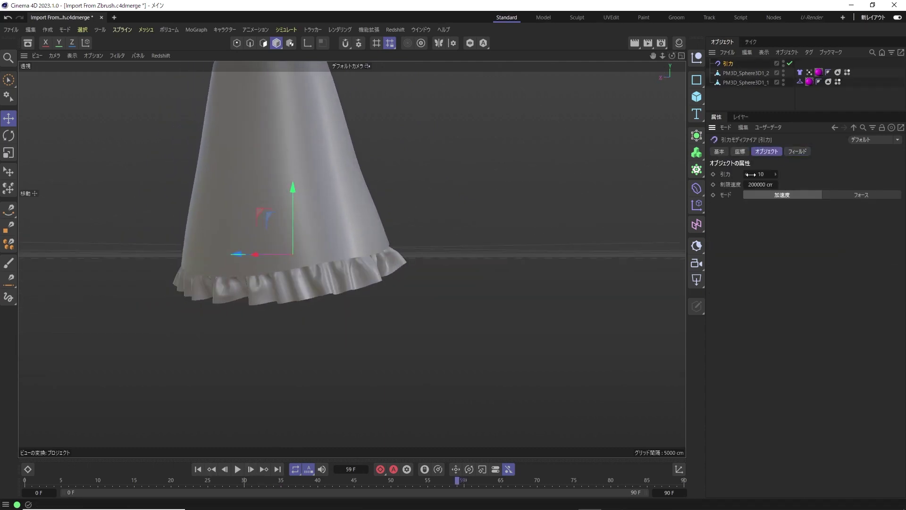
pyautogui.write('-50')
pyautogui.press('Return')
pyautogui.click(197, 469)
pyautogui.click(876, 197)
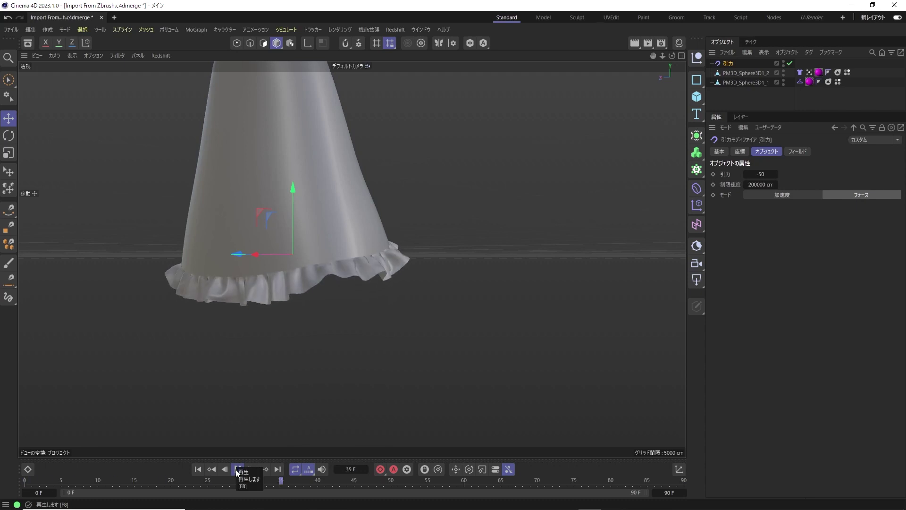
# Step: Change the attractor Strength to -150 and orbit to inspect the pushed-out frill
pyautogui.doubleClick(761, 174)
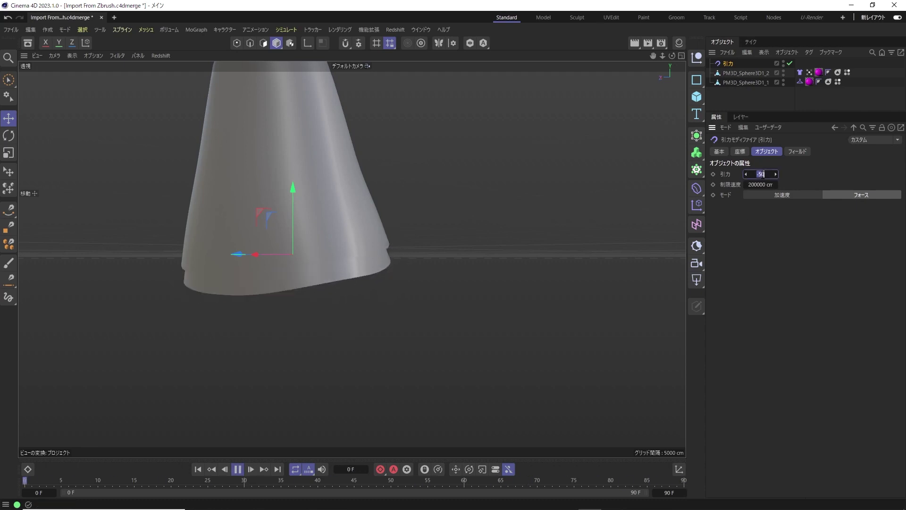
pyautogui.write('1')
pyautogui.press('Return')
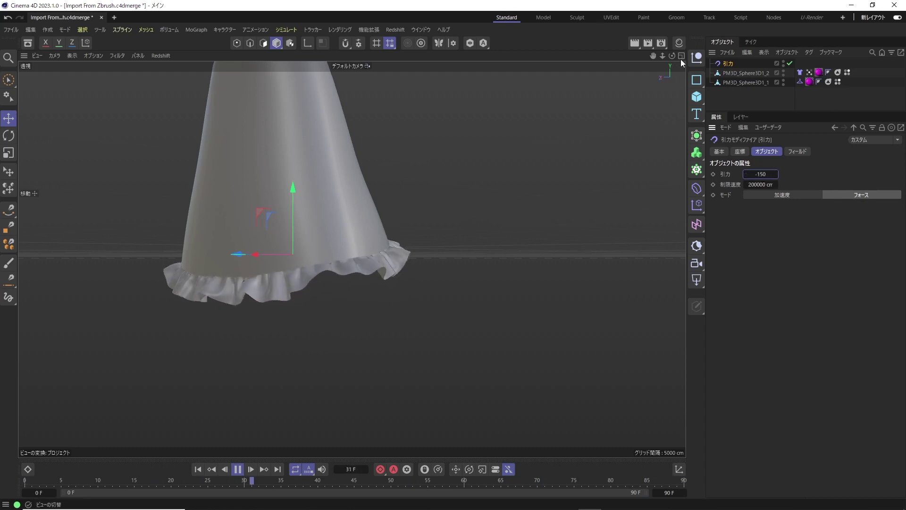
pyautogui.moveTo(673, 55); pyautogui.dragTo(248, 187)
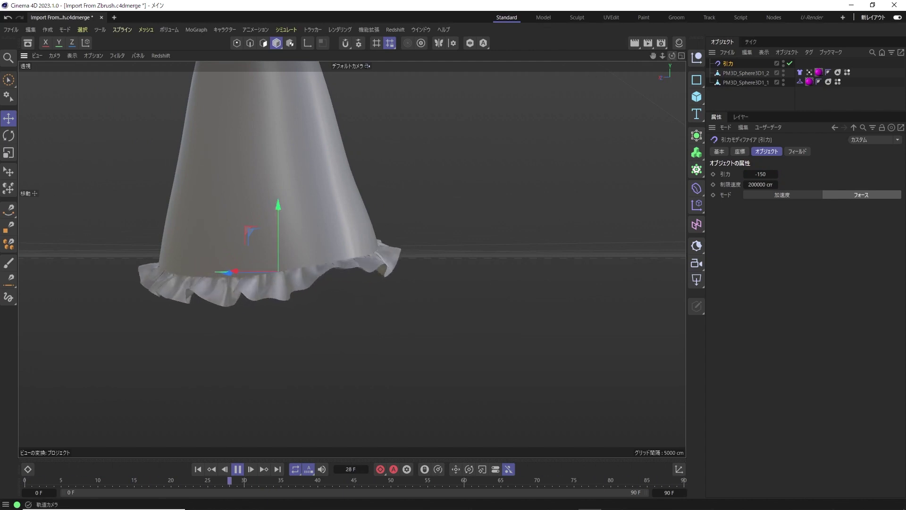
pyautogui.moveTo(672, 55)
pyautogui.mouseDown()
pyautogui.moveTo(351, 259)
pyautogui.moveTo(326, 359)
pyautogui.mouseUp()
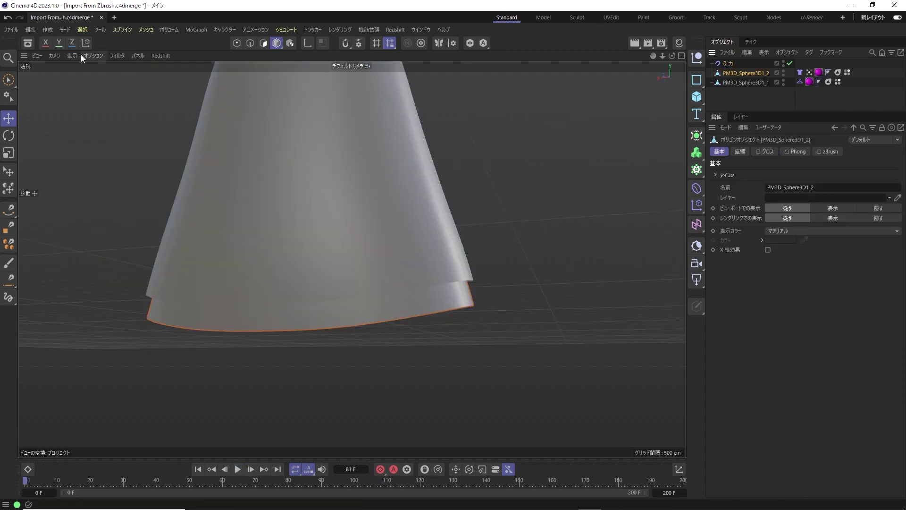
# Step: Subdivide the selected hem polygons to 17408 polygons and return to Model mode
pyautogui.click(264, 43)
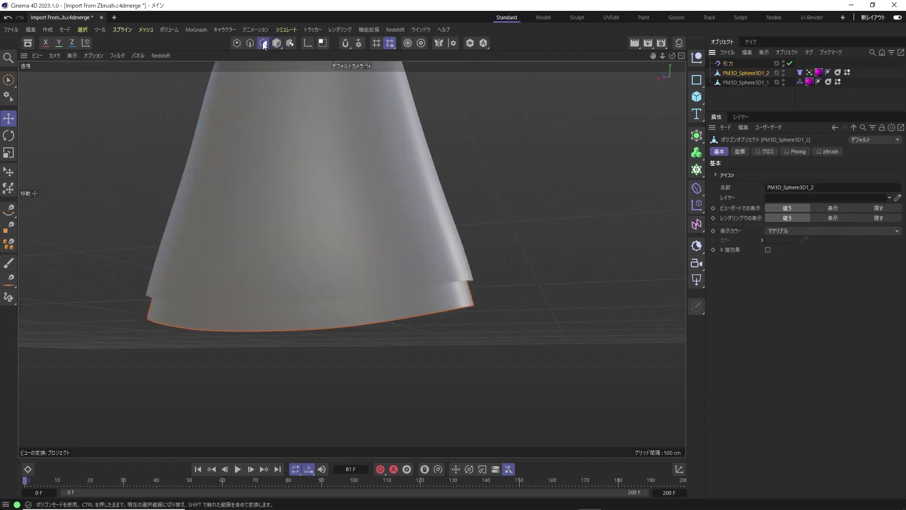
pyautogui.rightClick(554, 237)
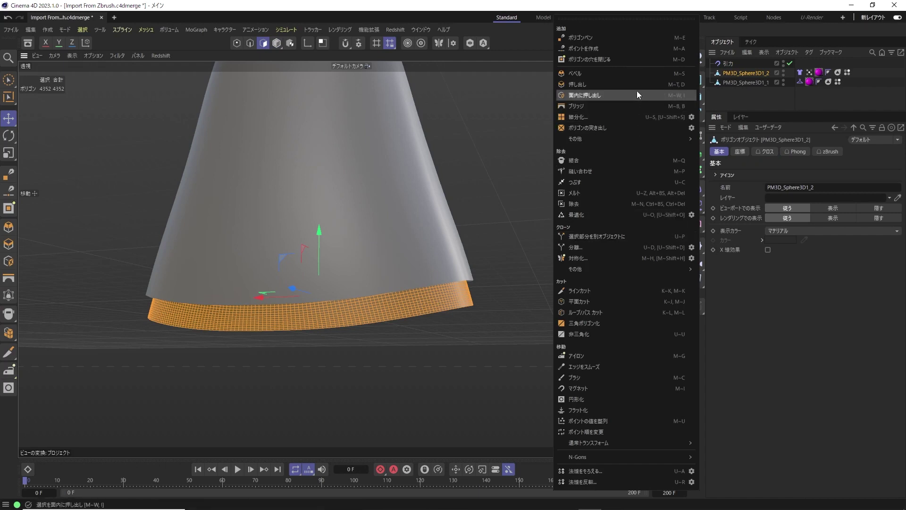
pyautogui.click(673, 115)
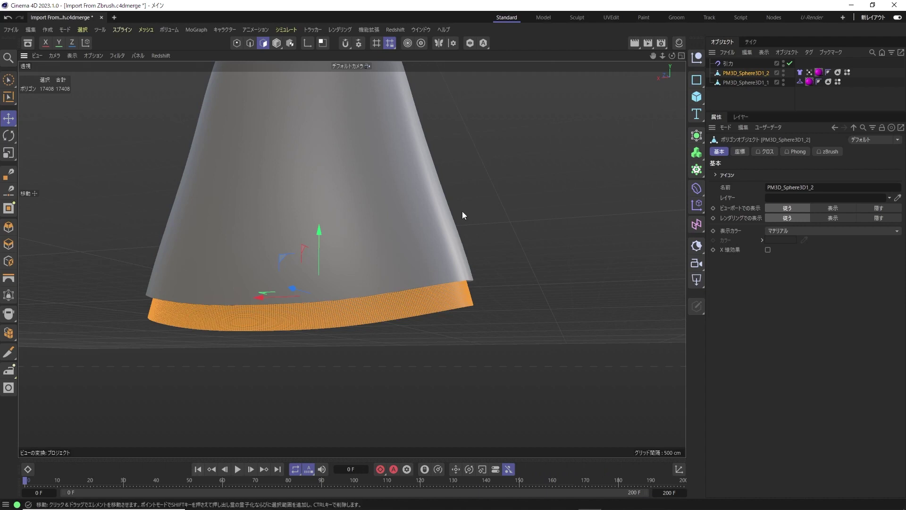
pyautogui.click(277, 43)
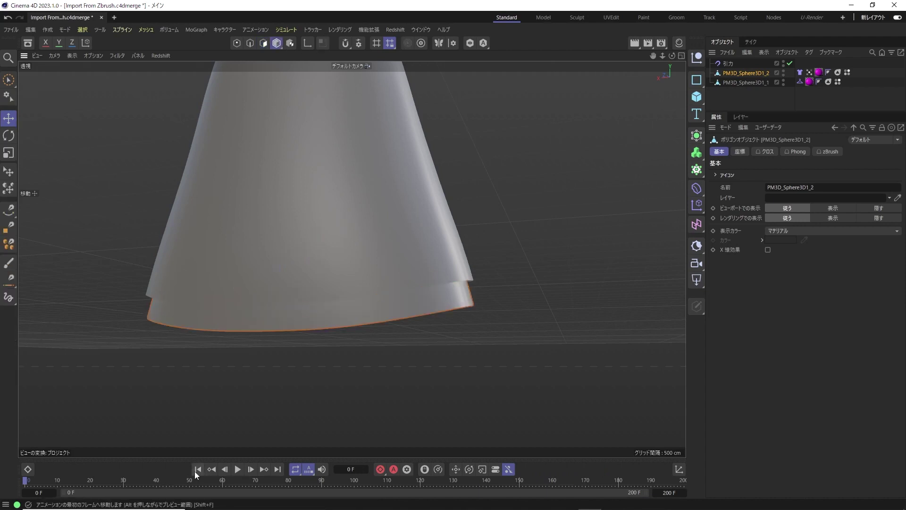
# Step: Run the cloth simulation, pausing and replaying to inspect the ruffled hem
pyautogui.click(238, 470)
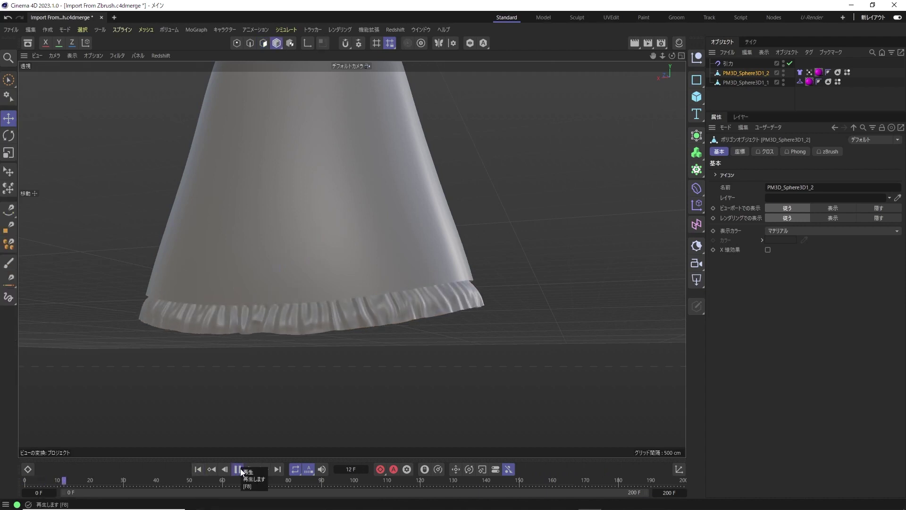
pyautogui.click(238, 469)
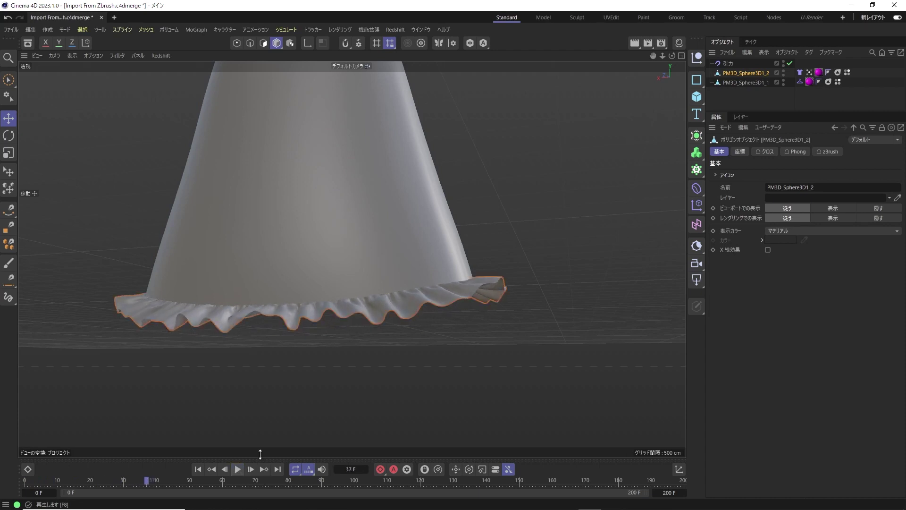
pyautogui.moveTo(672, 55)
pyautogui.mouseDown()
pyautogui.moveTo(651, 59)
pyautogui.moveTo(661, 61)
pyautogui.mouseUp()
pyautogui.click(238, 470)
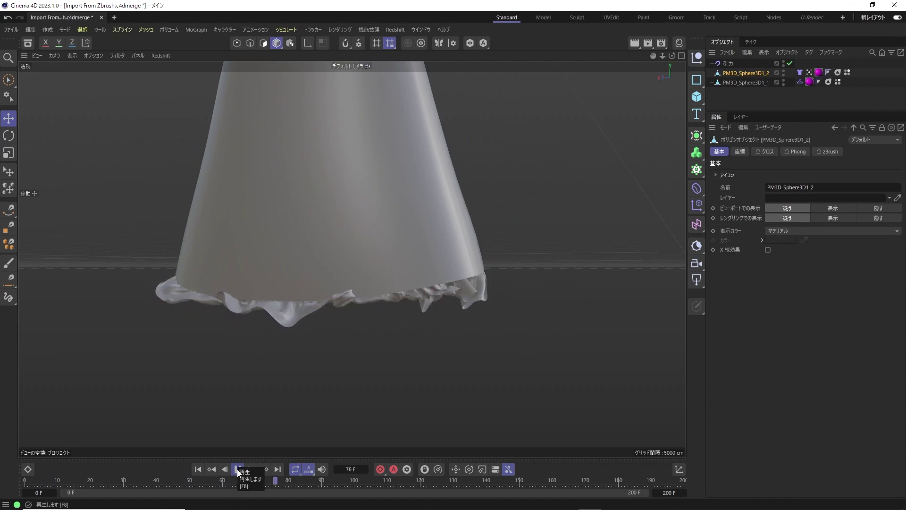
pyautogui.click(239, 469)
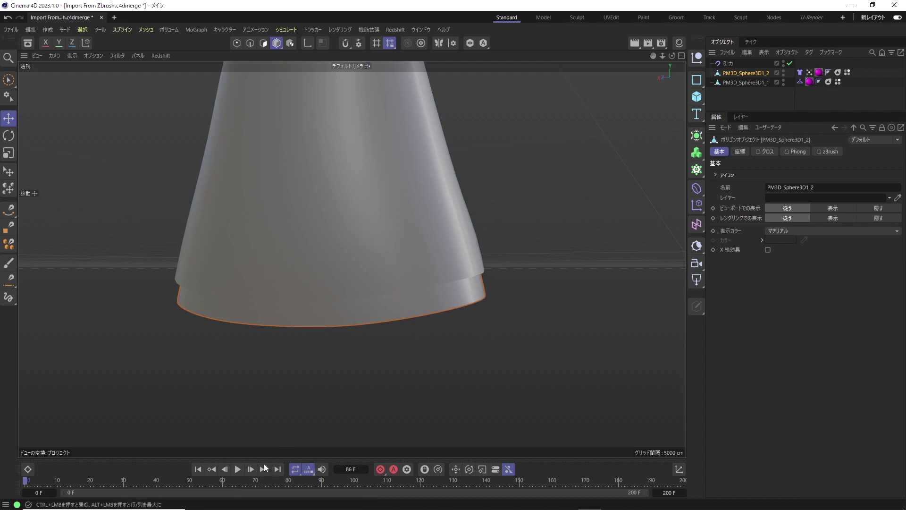
pyautogui.click(237, 469)
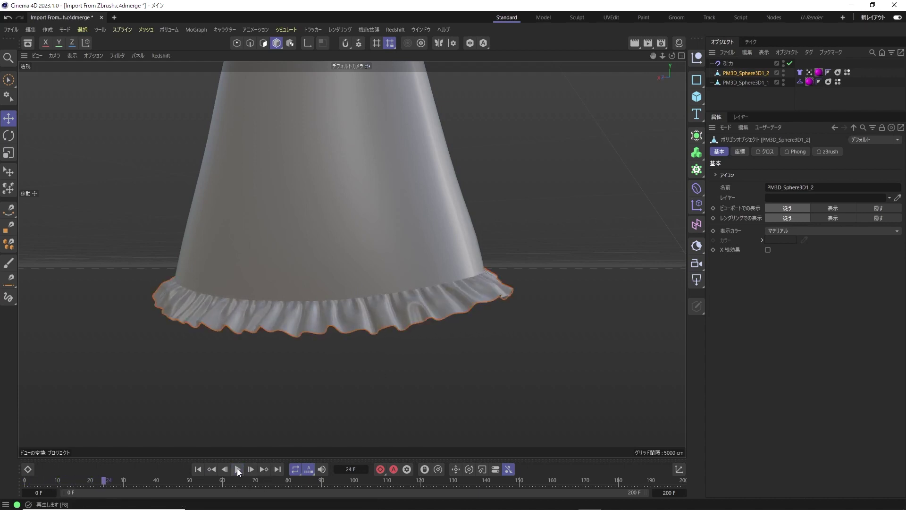
pyautogui.click(238, 469)
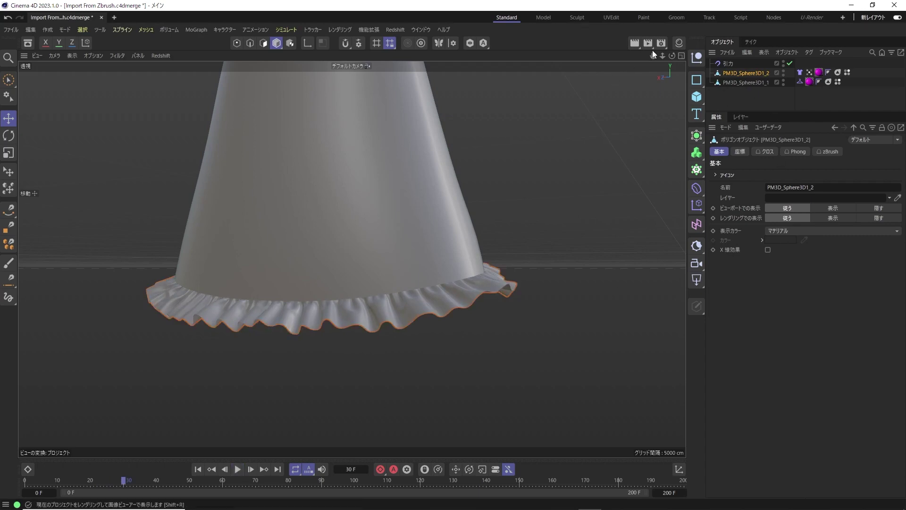
# Step: Disable the 引力 attractor and play the simulation without it
pyautogui.keyDown('alt'); pyautogui.moveTo(350, 259); pyautogui.dragTo(351, 259); pyautogui.keyUp('alt')
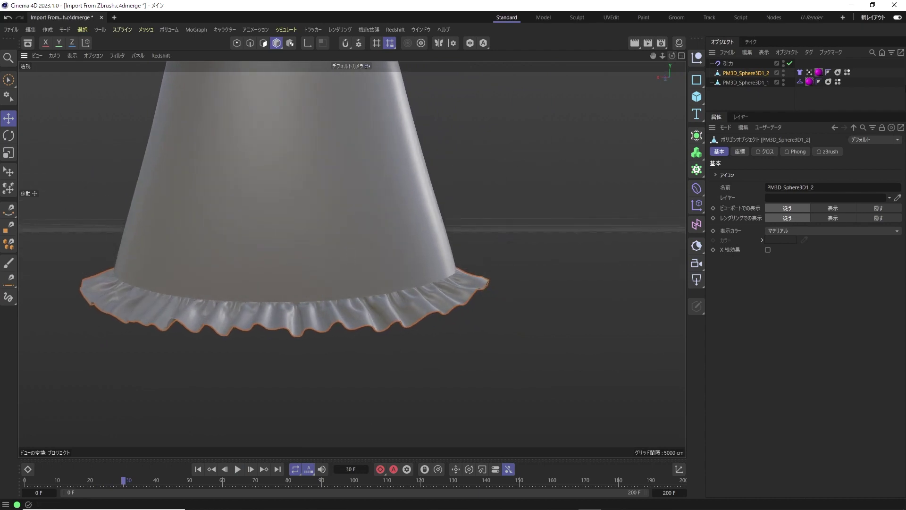
pyautogui.click(789, 63)
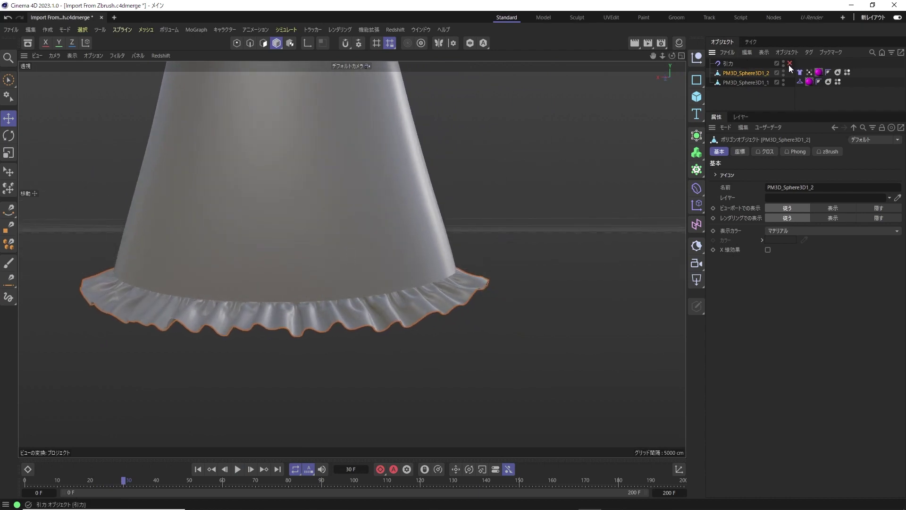
pyautogui.click(237, 469)
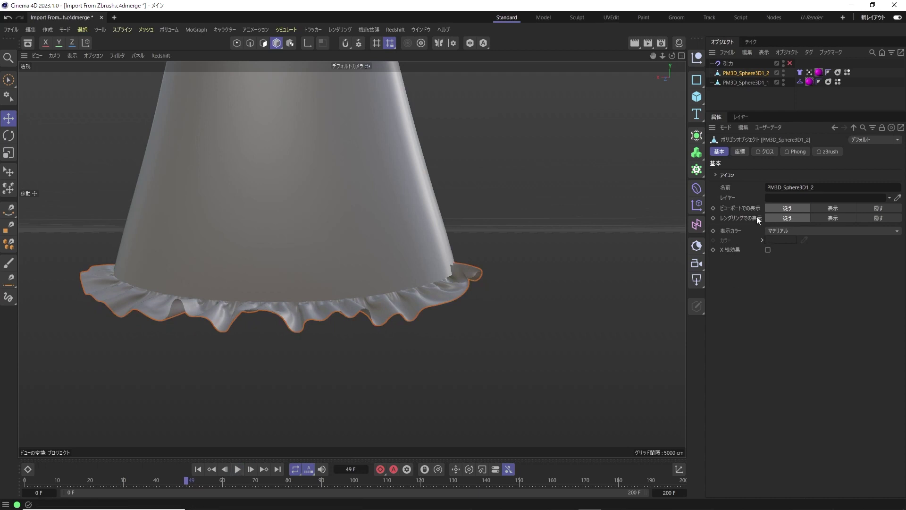
# Step: Set project Gravity to -500 cm and replay until the frill hangs in pleats
pyautogui.click(727, 129)
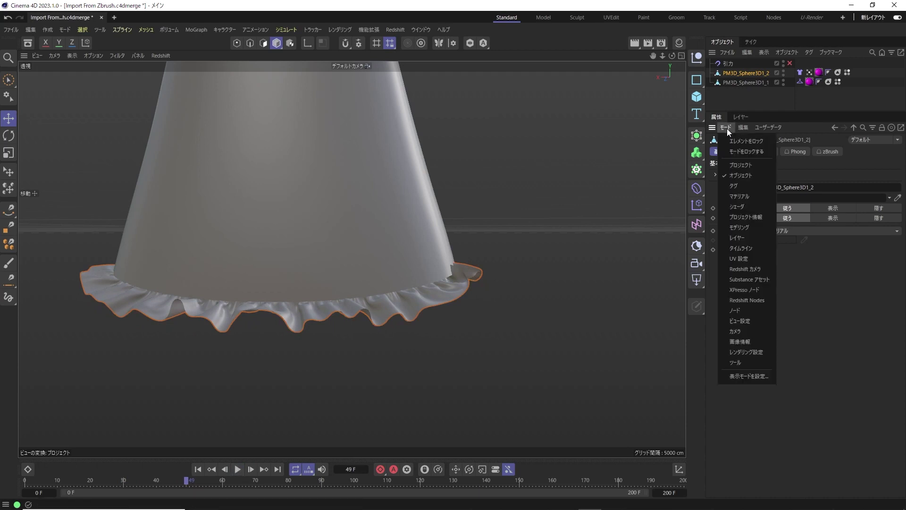
pyautogui.click(740, 166)
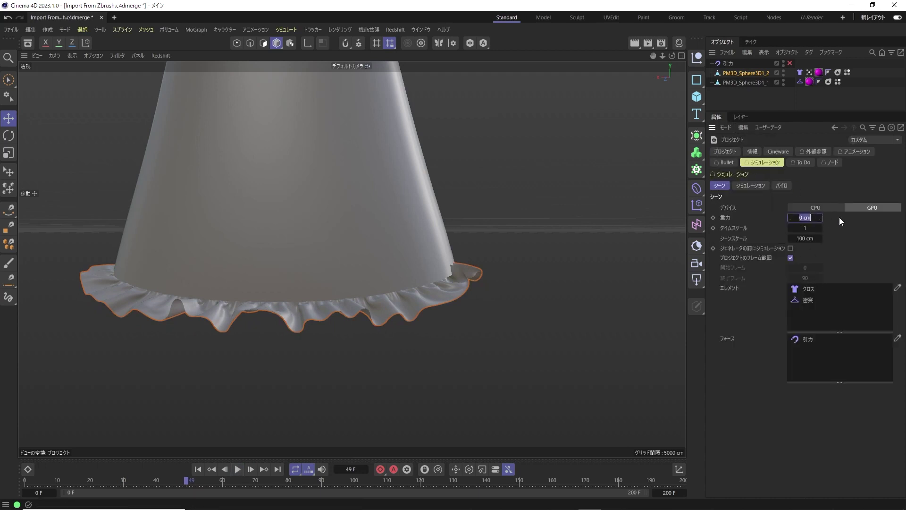
pyautogui.write('-500')
pyautogui.press('Return')
pyautogui.click(198, 469)
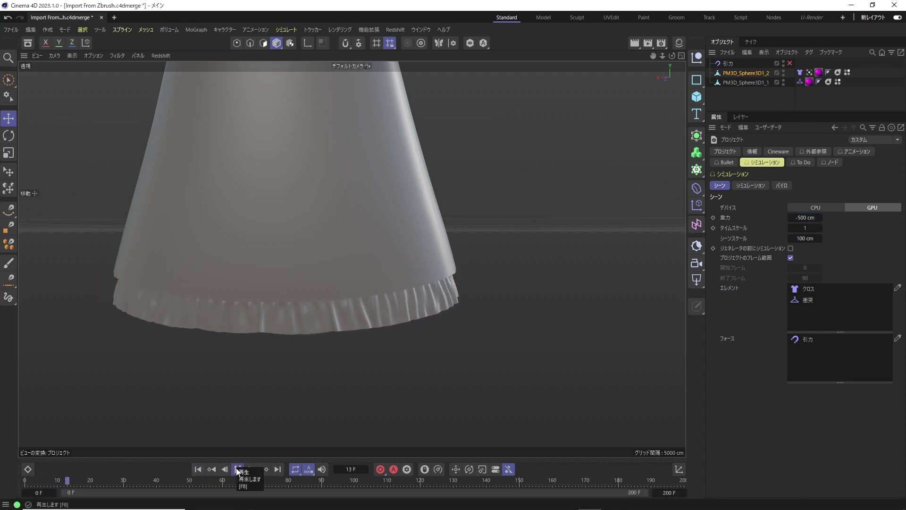
pyautogui.click(237, 470)
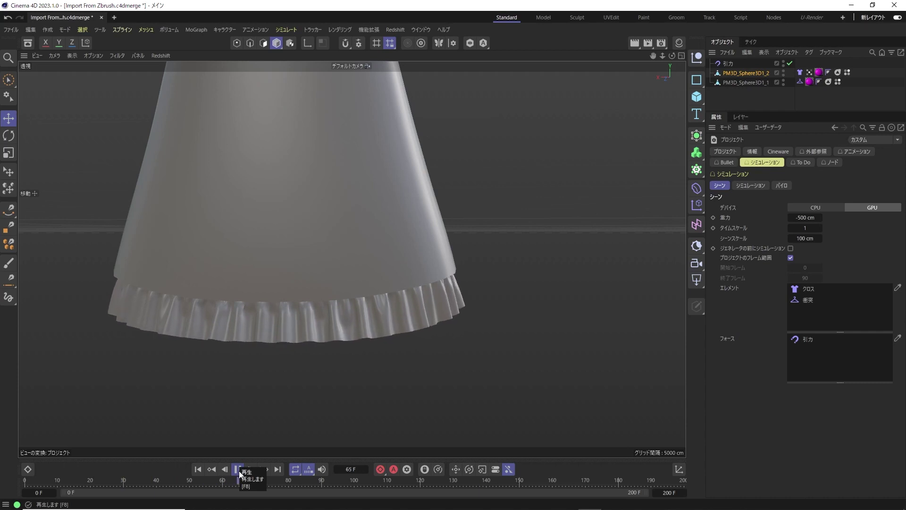
pyautogui.click(239, 471)
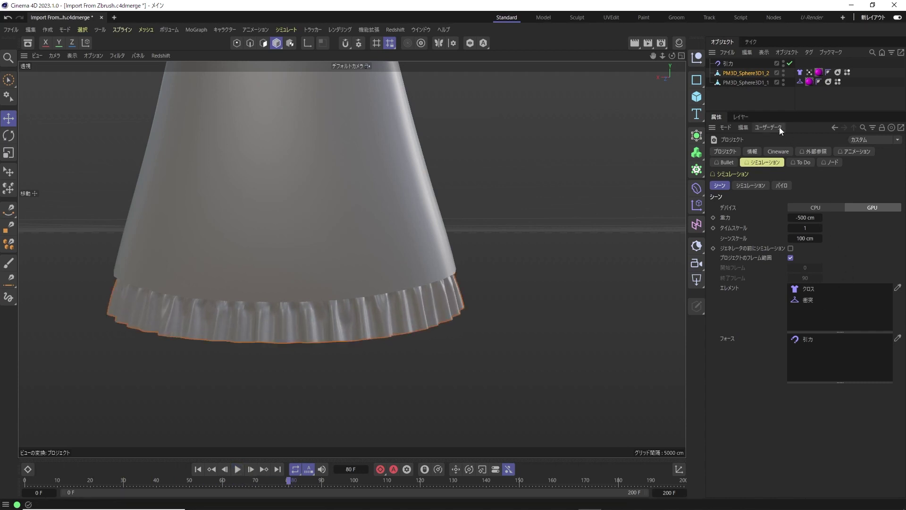
# Step: Set 引力 Strength to -150, replay to the flared frill, and reselect PM3D_Sphere3D1_2
pyautogui.click(730, 63)
pyautogui.click(762, 174)
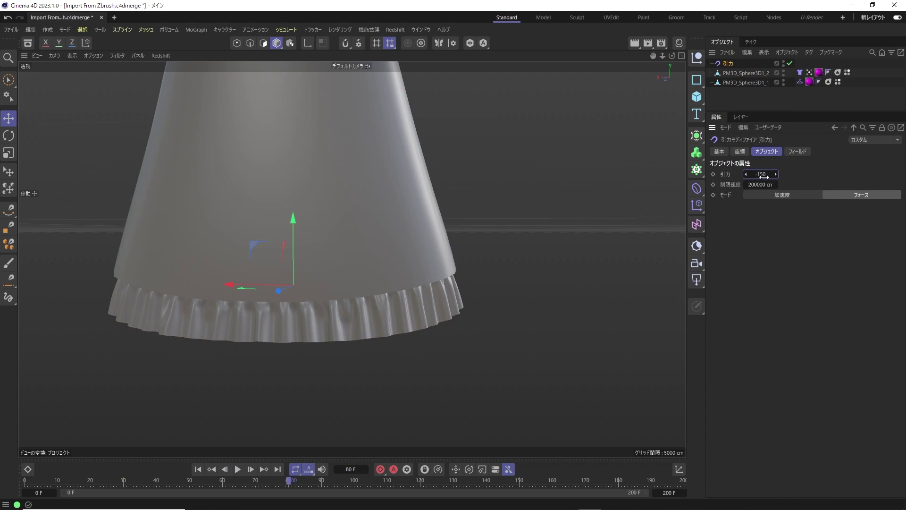
pyautogui.click(235, 469)
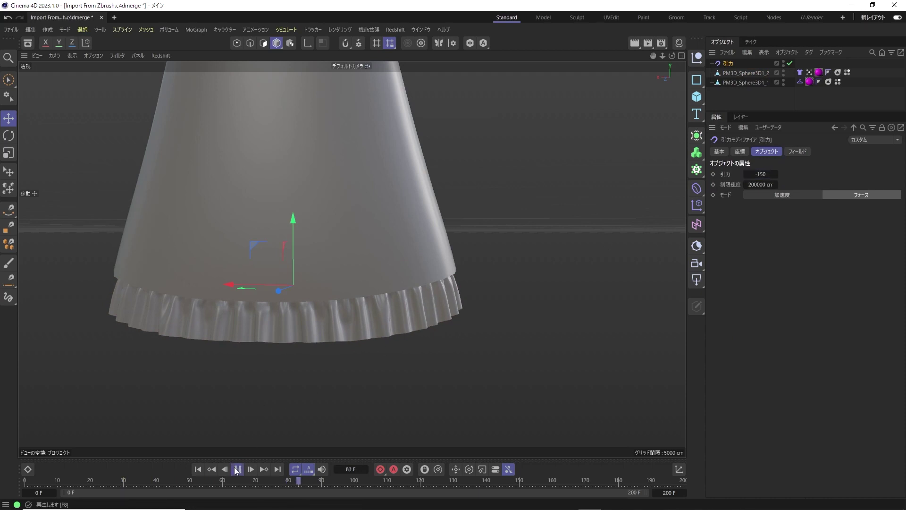
pyautogui.click(236, 470)
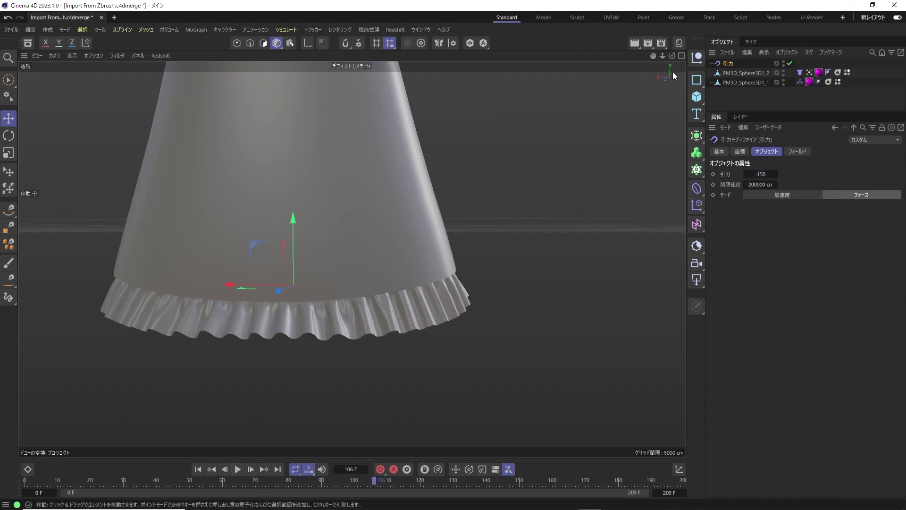
pyautogui.keyDown('alt'); pyautogui.moveTo(331, 255); pyautogui.dragTo(352, 259); pyautogui.keyUp('alt')
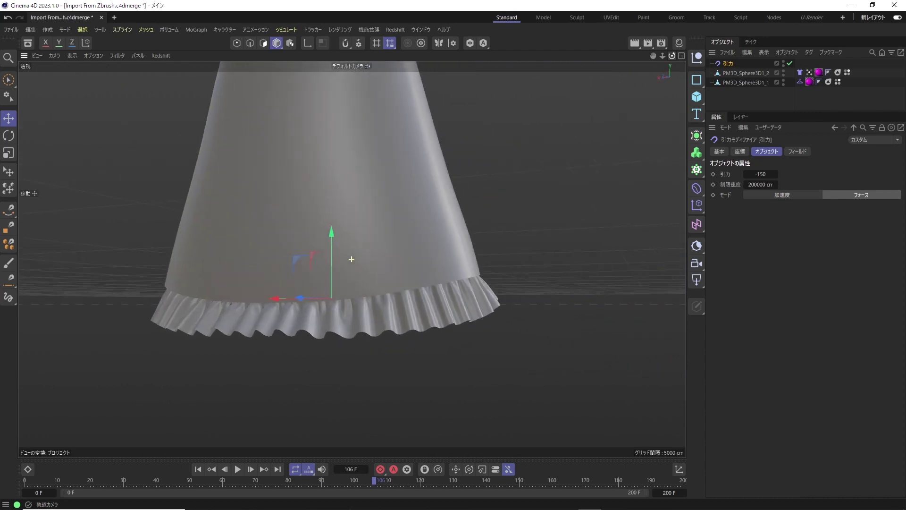
pyautogui.keyDown('alt'); pyautogui.moveTo(352, 259); pyautogui.dragTo(351, 259); pyautogui.keyUp('alt')
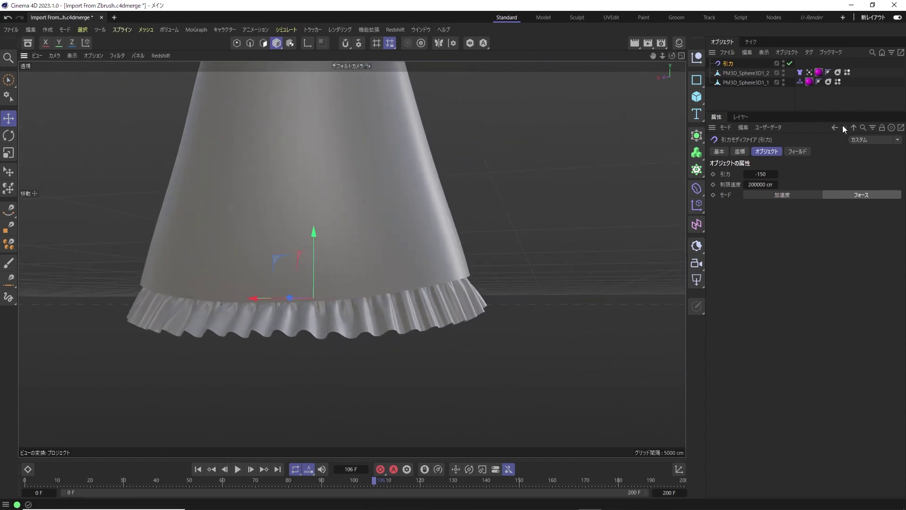
pyautogui.click(744, 72)
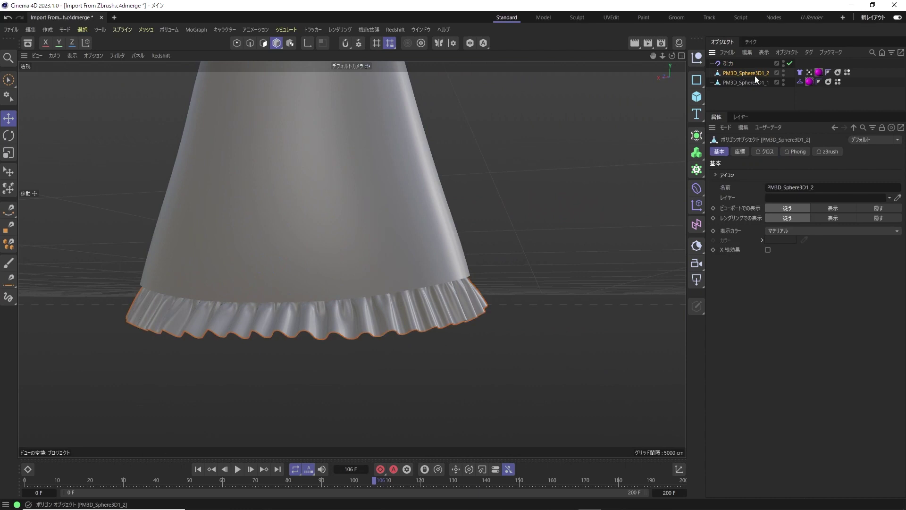
# Step: Make a static copy of the simulated frill and hide the original cloth frill
pyautogui.click(787, 51)
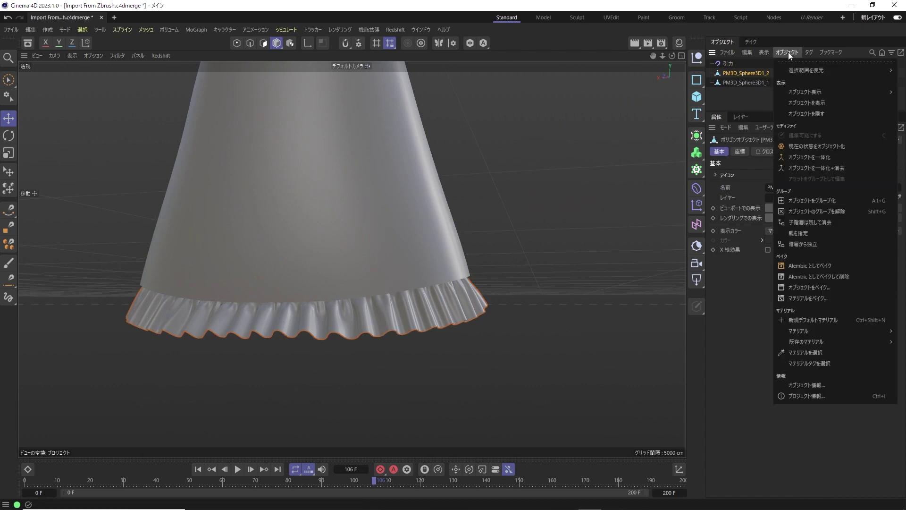
pyautogui.click(823, 147)
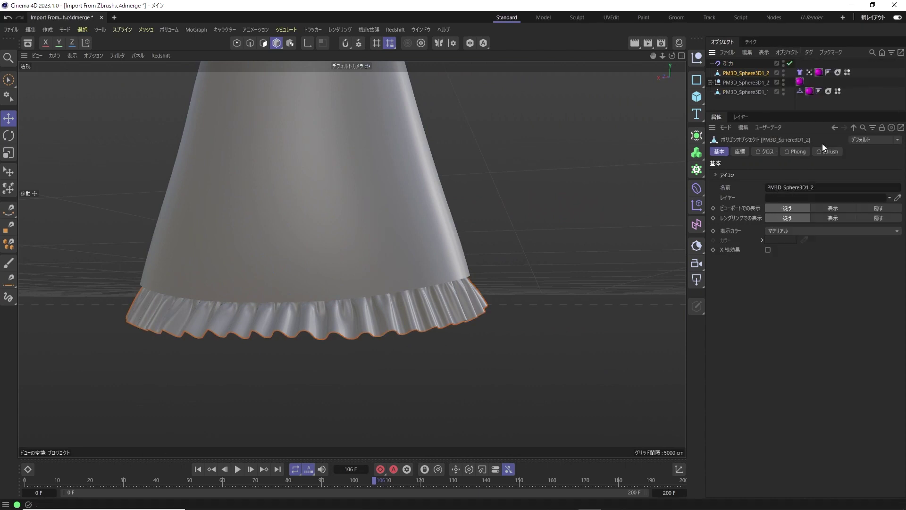
pyautogui.click(709, 83)
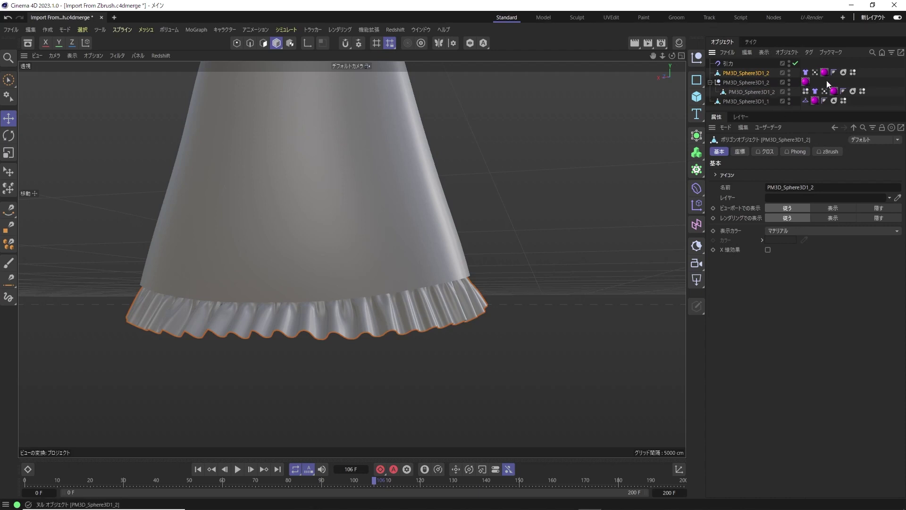
pyautogui.doubleClick(790, 70)
pyautogui.click(789, 74)
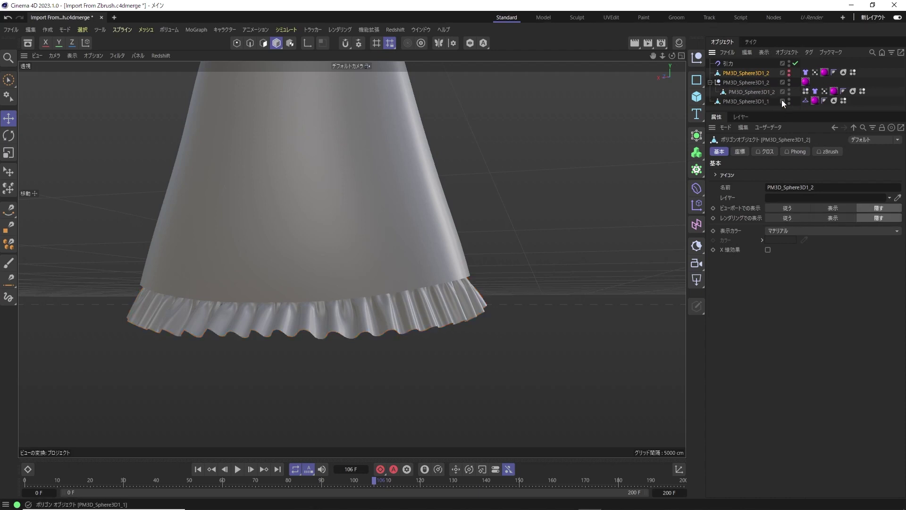
# Step: Delete the cloth tag from the copied frill, then orbit and zoom out over the skirt
pyautogui.click(815, 91)
pyautogui.press('Delete')
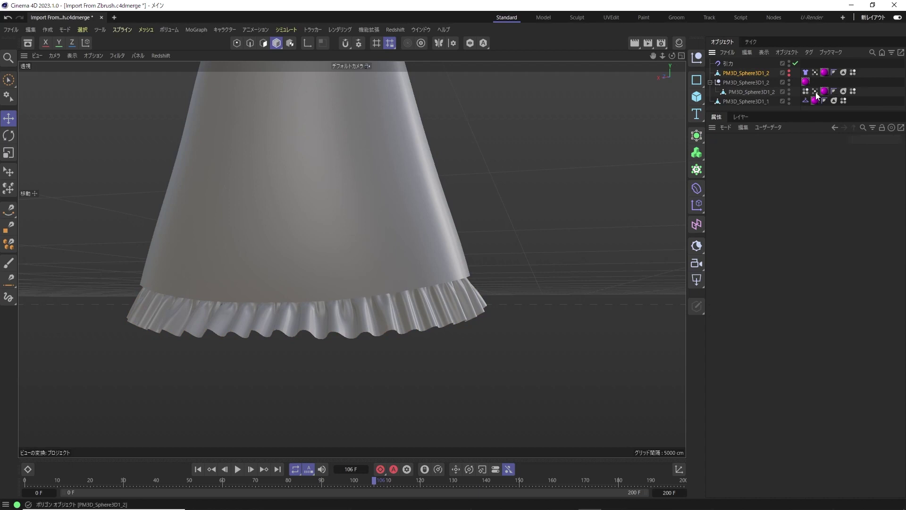
pyautogui.click(766, 91)
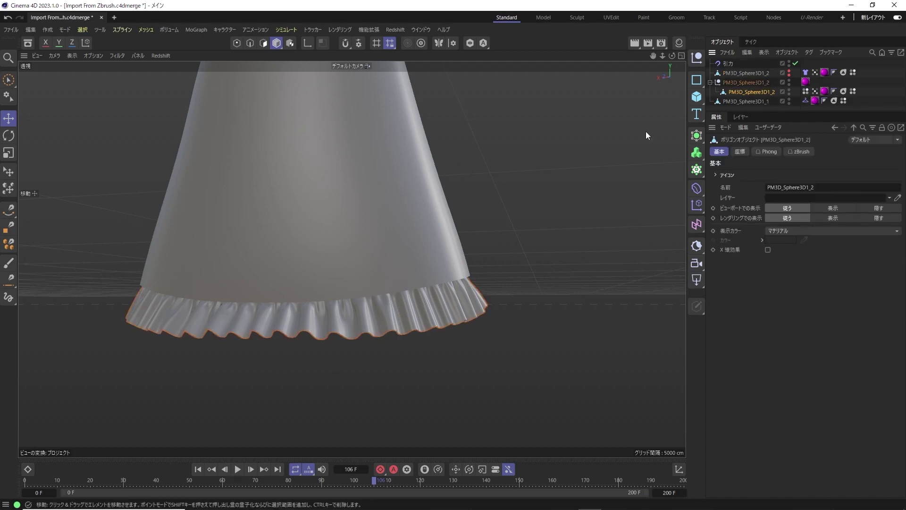
pyautogui.moveTo(672, 56); pyautogui.dragTo(675, 57)
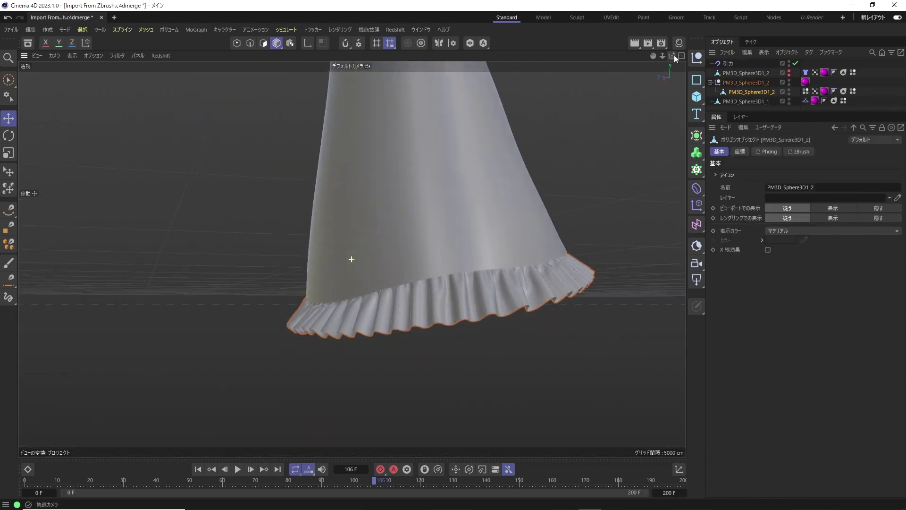
pyautogui.scroll(3, 367, 317)
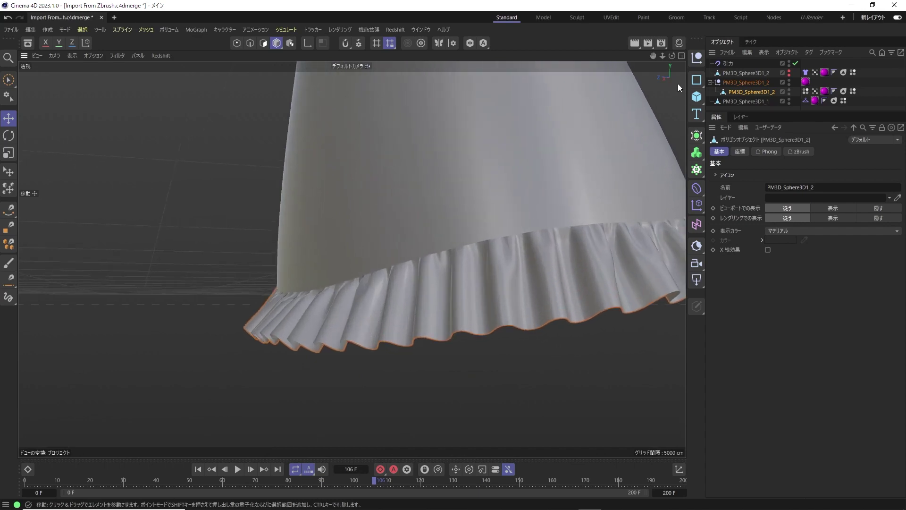
pyautogui.moveTo(662, 56); pyautogui.dragTo(473, 56)
# Step: Overlay wireframe edges on the shaded skirt, zoom out to centre it, and bring up Mesh > Sculpt
pyautogui.click(90, 56)
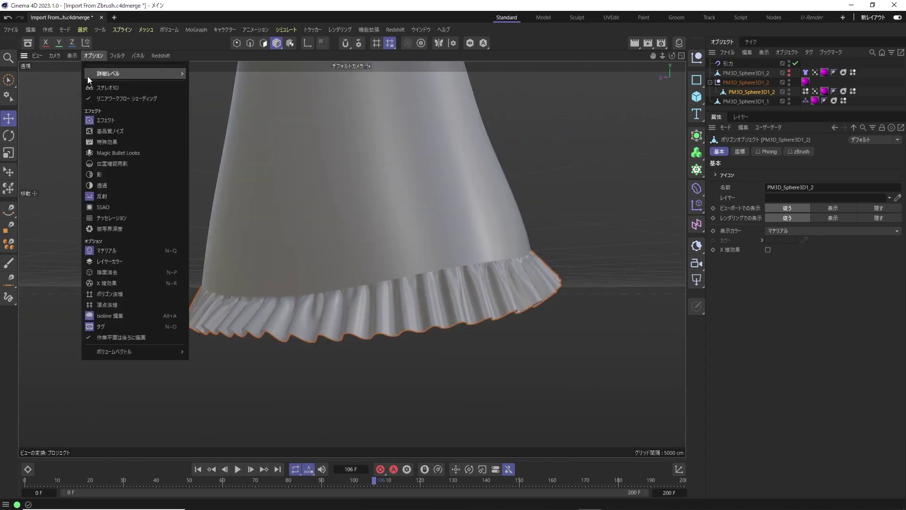
pyautogui.click(83, 99)
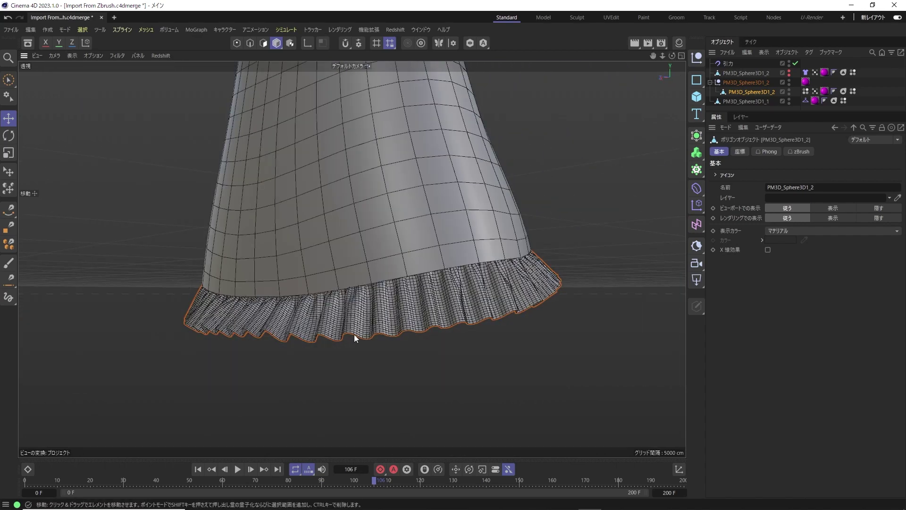
pyautogui.scroll(2, 349, 329)
pyautogui.scroll(2, 368, 331)
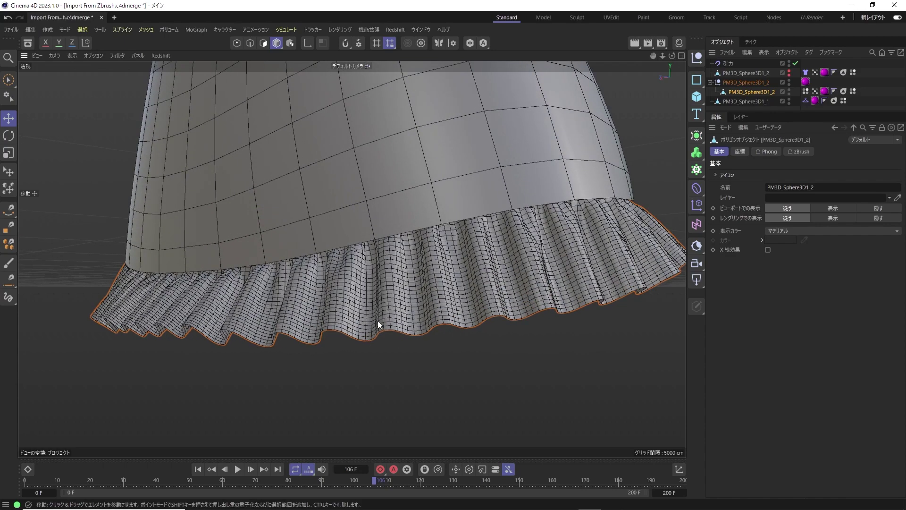
pyautogui.moveTo(663, 62); pyautogui.dragTo(704, 92)
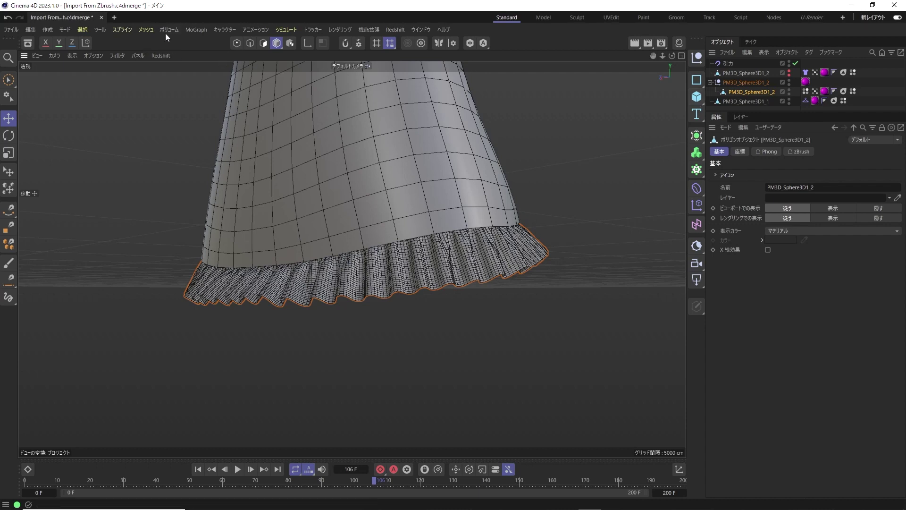
pyautogui.click(146, 32)
pyautogui.moveTo(191, 232)
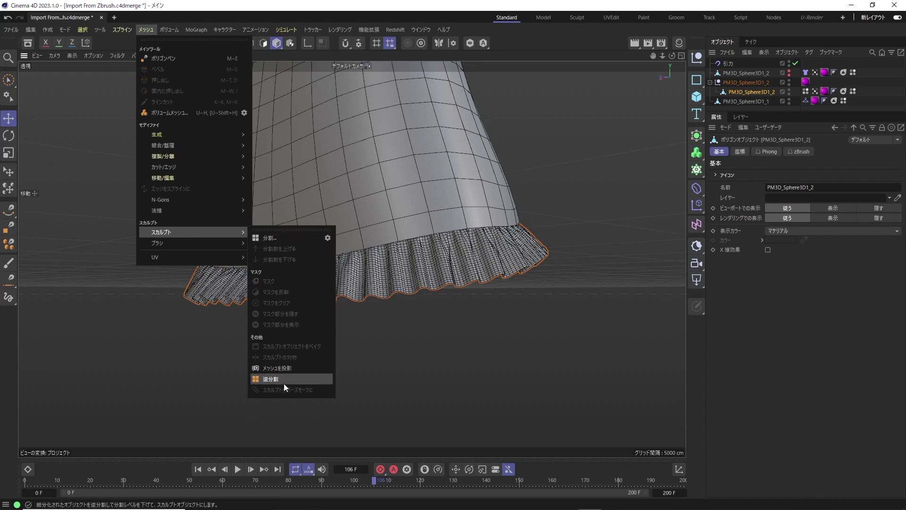
# Step: Unsubdivide the frill into a sculpt object and hide the original frill in viewport and renders
pyautogui.click(285, 379)
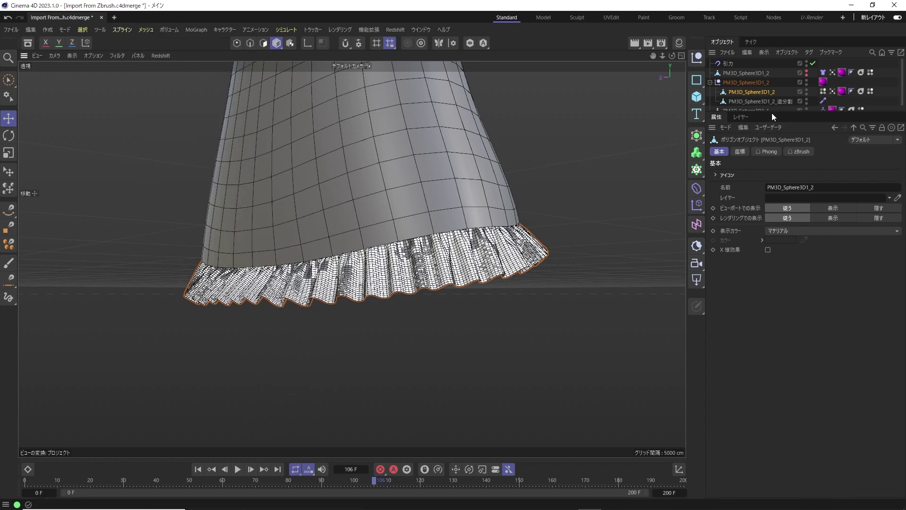
pyautogui.moveTo(772, 112); pyautogui.dragTo(772, 166)
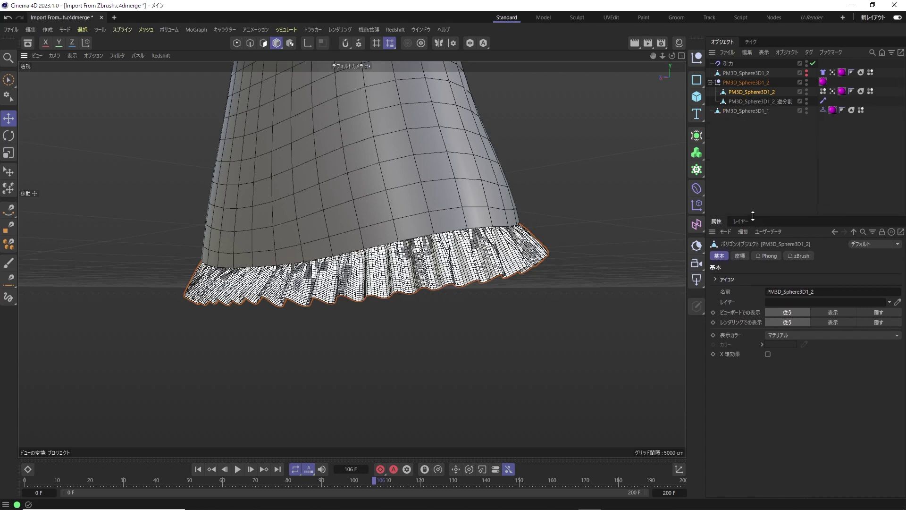
pyautogui.click(806, 90)
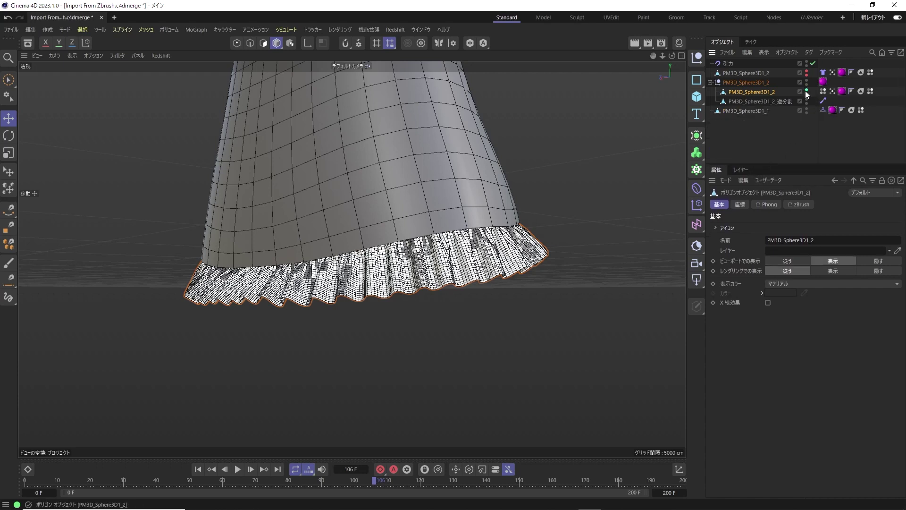
pyautogui.click(805, 94)
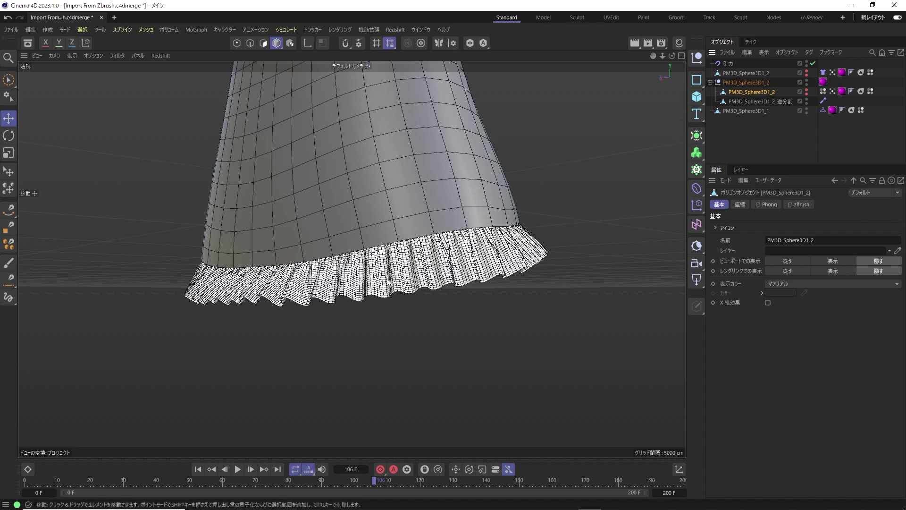
# Step: In the sculpt tag's Layer Manager, set the frill's sculpt level to 4
pyautogui.click(824, 101)
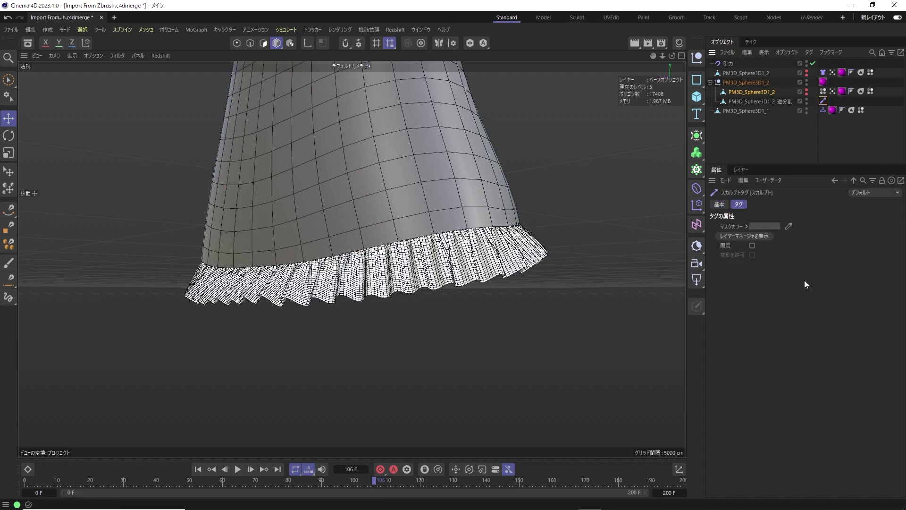
pyautogui.click(767, 237)
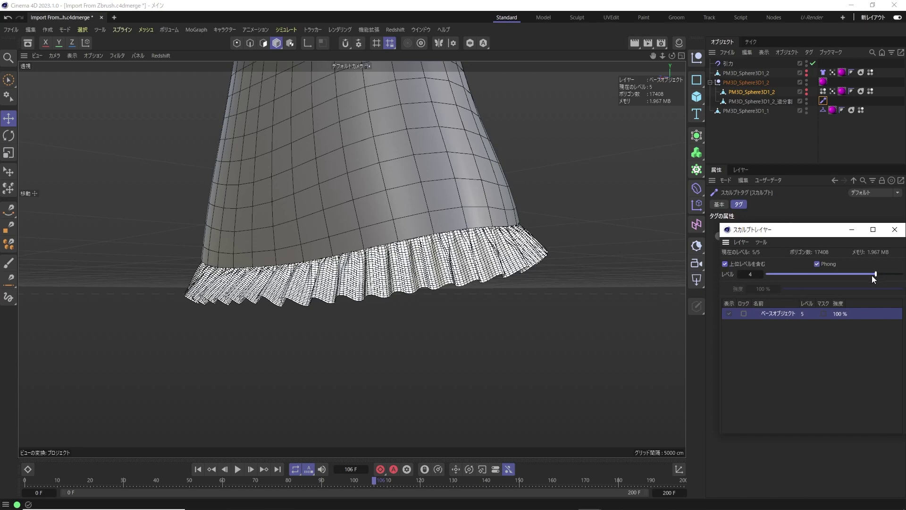
pyautogui.moveTo(872, 276); pyautogui.dragTo(824, 278)
pyautogui.moveTo(888, 271); pyautogui.dragTo(886, 274)
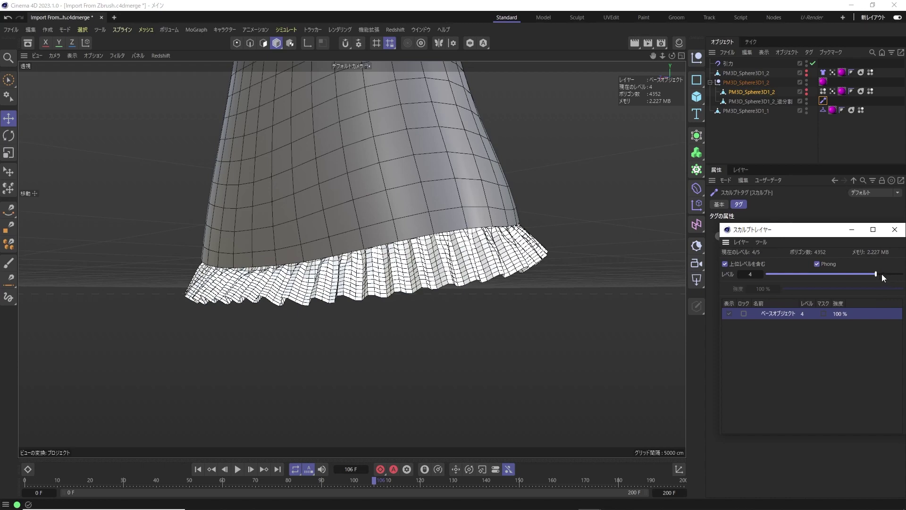
pyautogui.moveTo(898, 277); pyautogui.dragTo(901, 278)
pyautogui.click(761, 243)
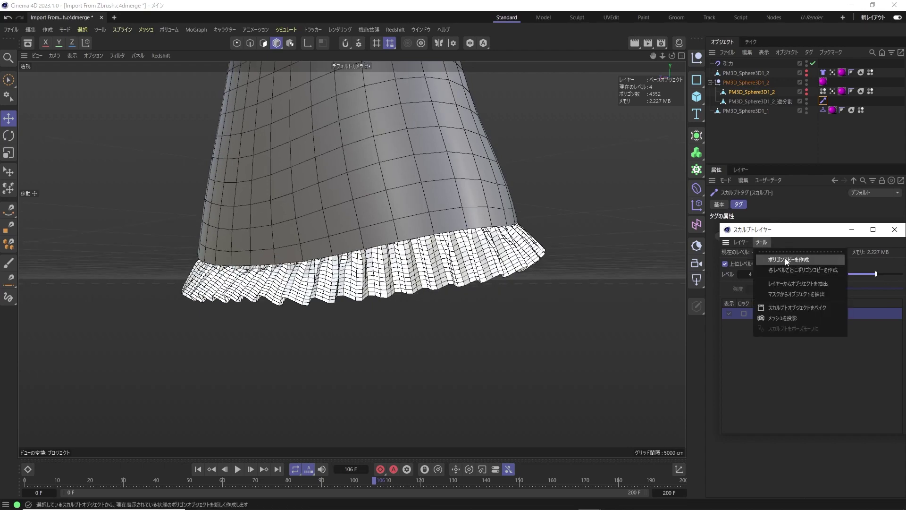
# Step: Create a polygon copy of the level-4 frill and hide the Unsubdivide sculpt object
pyautogui.click(787, 260)
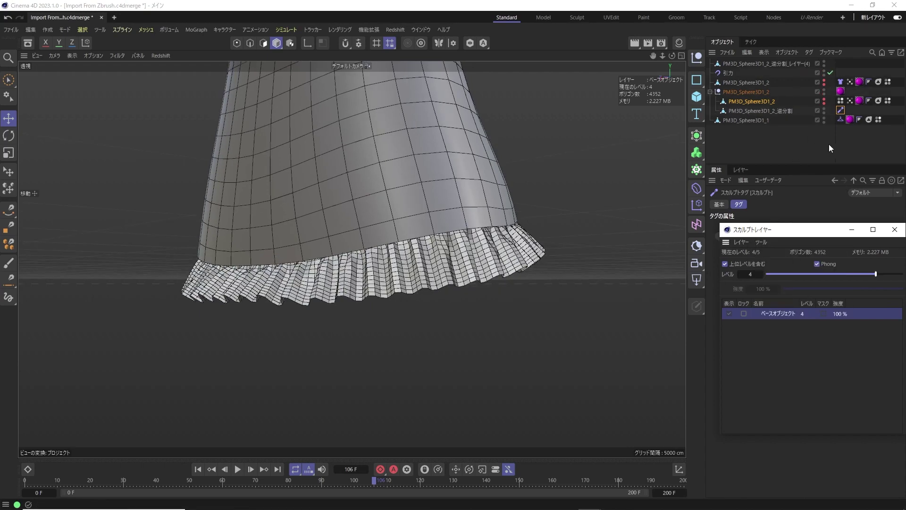
pyautogui.click(823, 118)
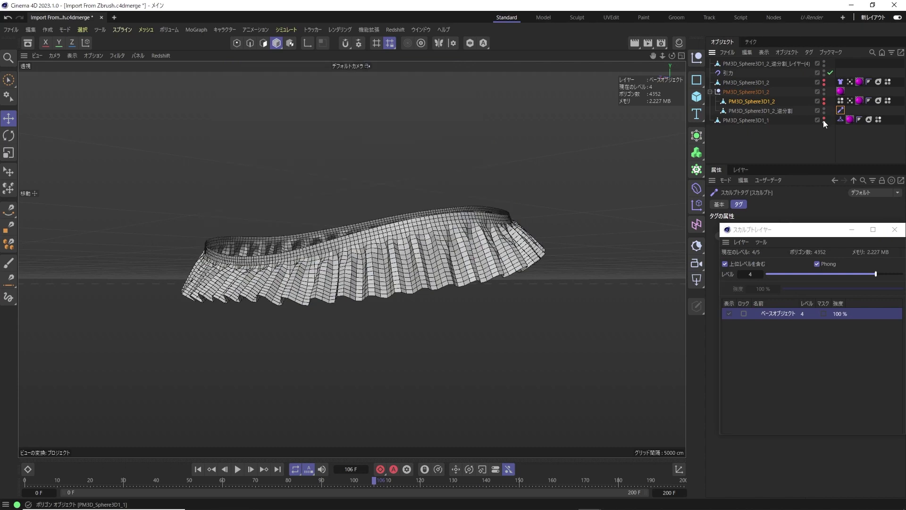
pyautogui.click(824, 118)
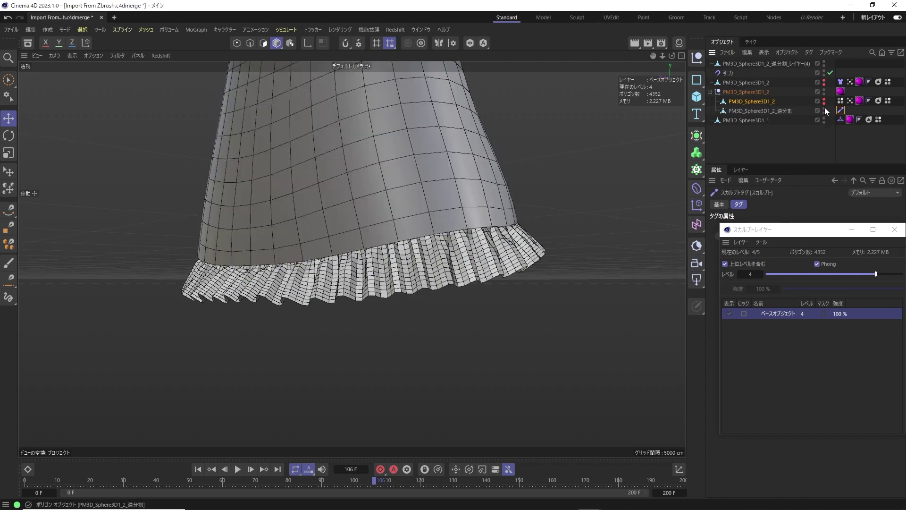
pyautogui.click(824, 111)
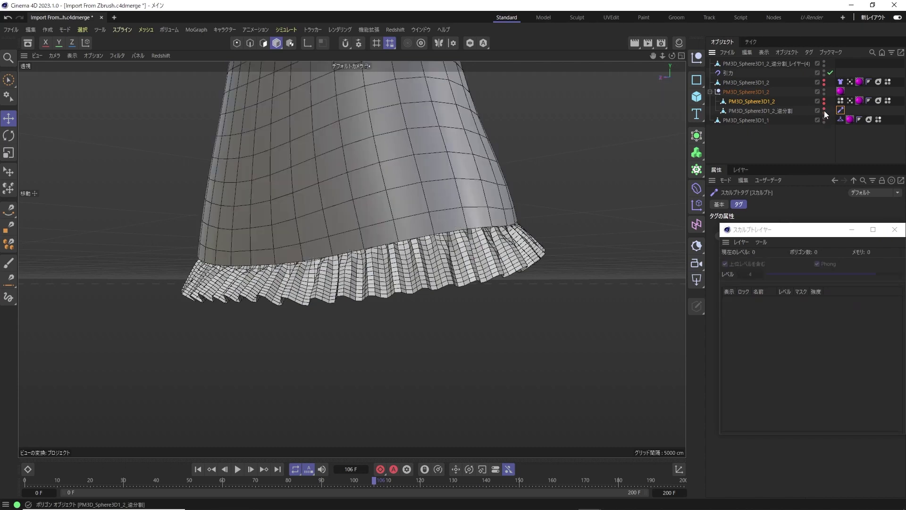
pyautogui.click(797, 63)
pyautogui.click(894, 230)
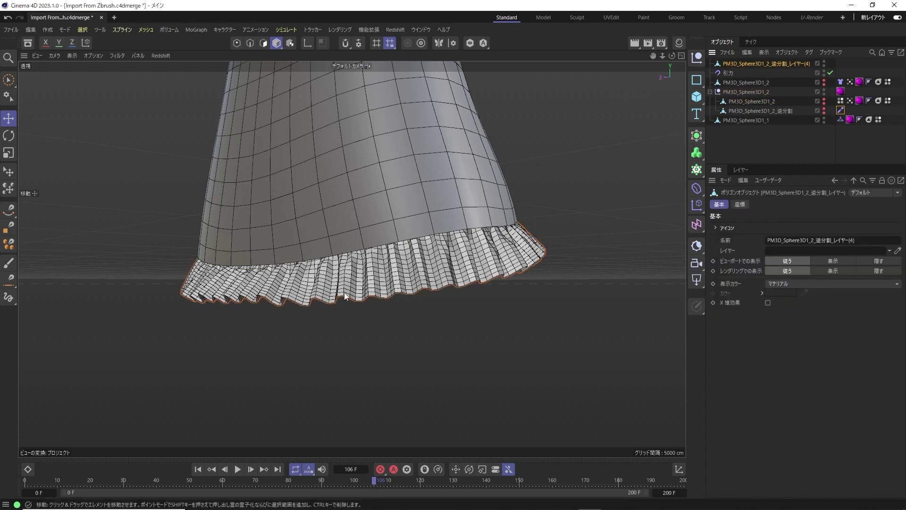
# Step: Inspect the ruffle from below and the side, and bring up the generators palette
pyautogui.scroll(2, 371, 296)
pyautogui.scroll(2, 371, 296)
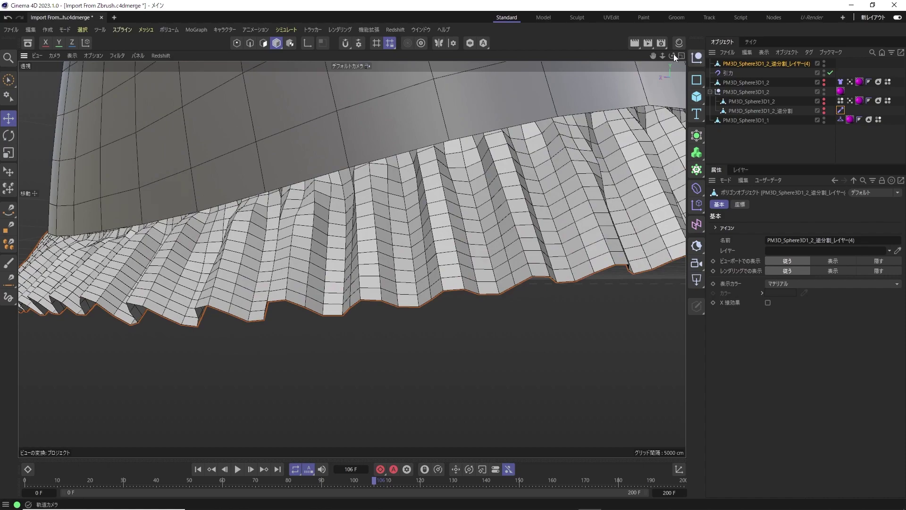
pyautogui.moveTo(673, 56); pyautogui.dragTo(590, 118)
pyautogui.moveTo(351, 259); pyautogui.dragTo(754, 220)
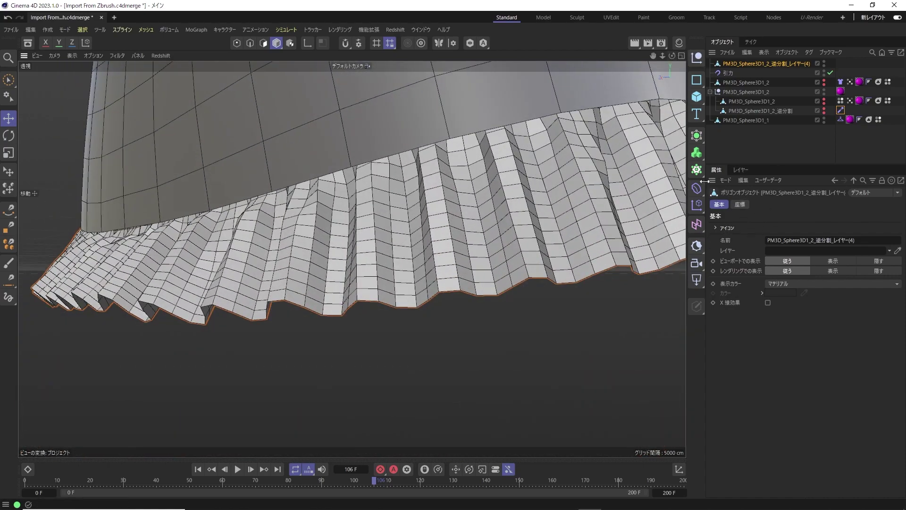
pyautogui.click(696, 135)
# Step: Add a Cloth Surface, parent the level-4 frill copy under it, and set subdivisions to 0
pyautogui.click(814, 152)
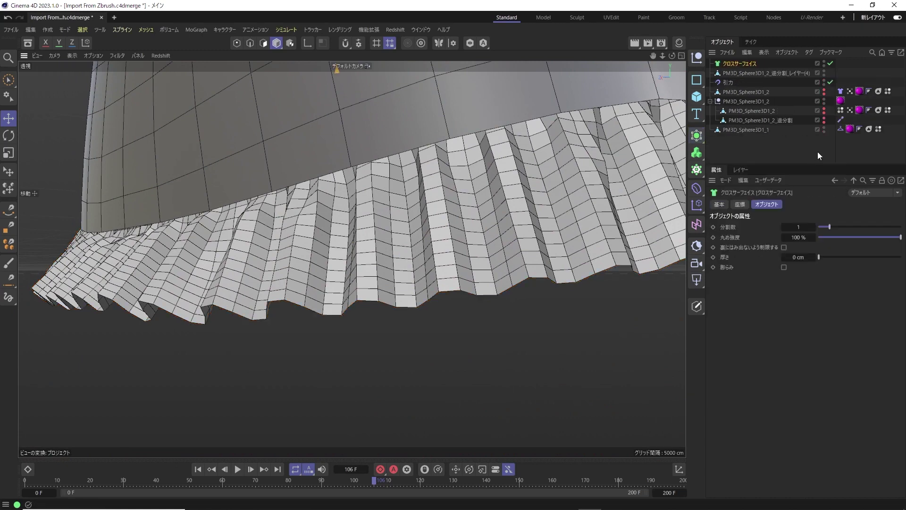
pyautogui.moveTo(750, 73); pyautogui.dragTo(740, 63)
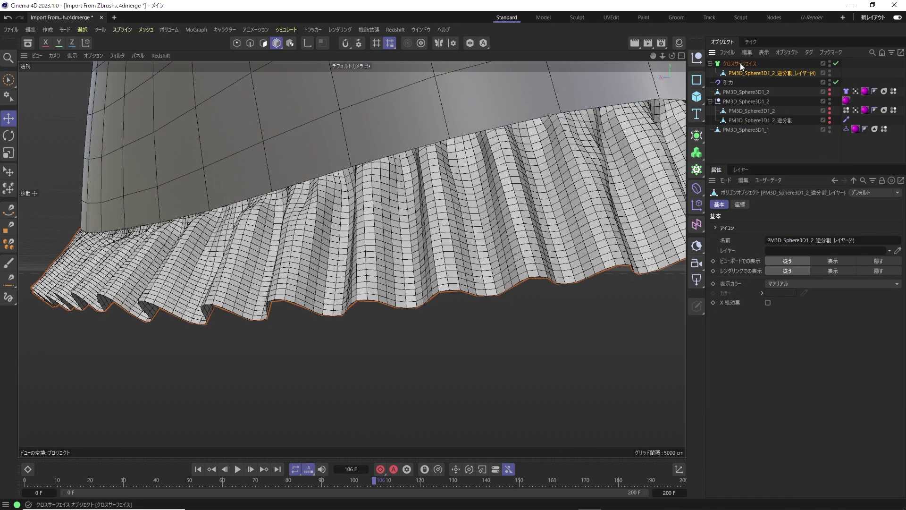
pyautogui.click(740, 63)
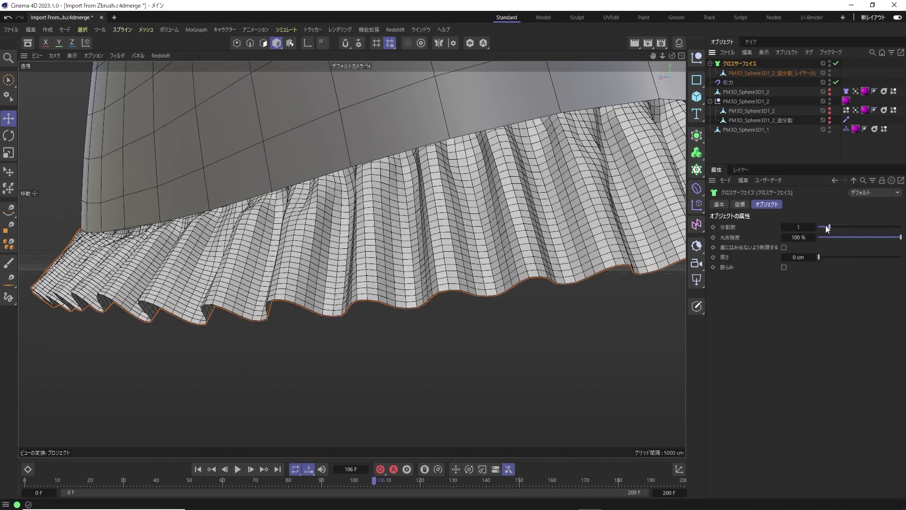
pyautogui.moveTo(826, 227); pyautogui.dragTo(807, 226)
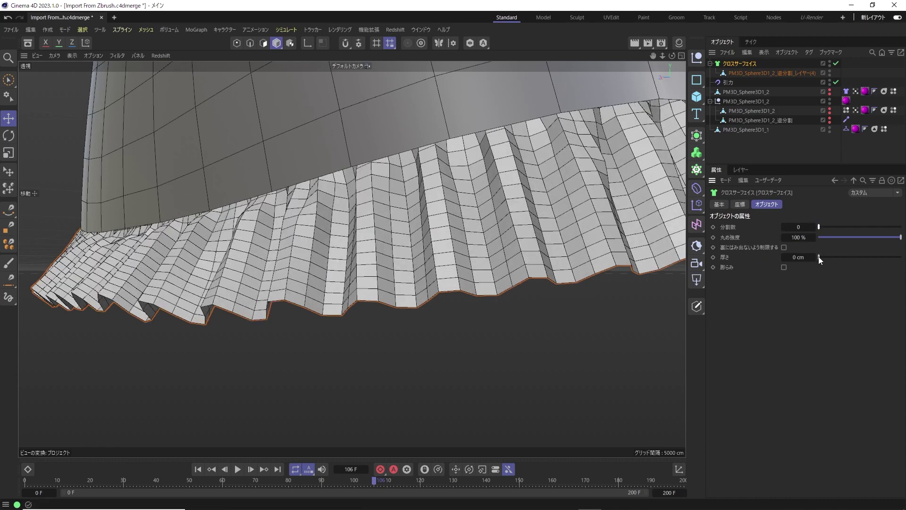
# Step: Set the Cloth Surface thickness to 3 cm, then flip it to -3 cm
pyautogui.moveTo(818, 258); pyautogui.dragTo(901, 258)
pyautogui.click(797, 257)
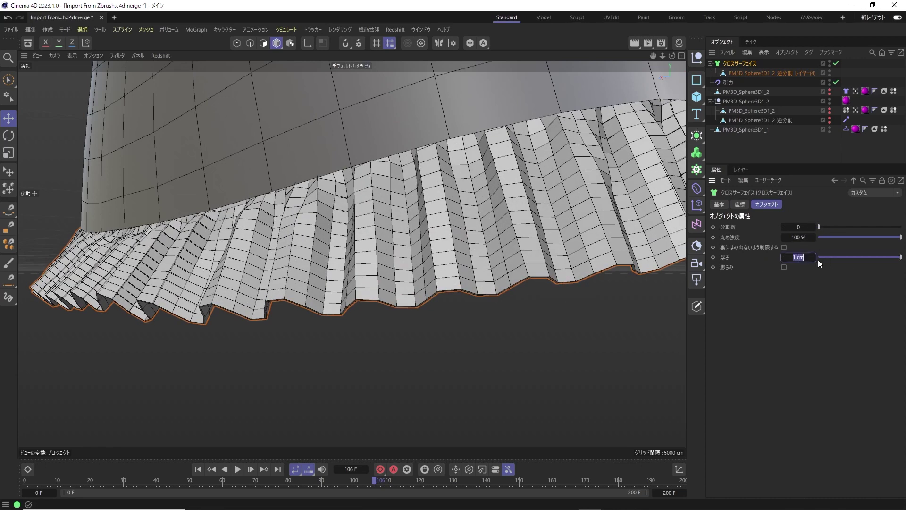
pyautogui.write('3')
pyautogui.press('Return')
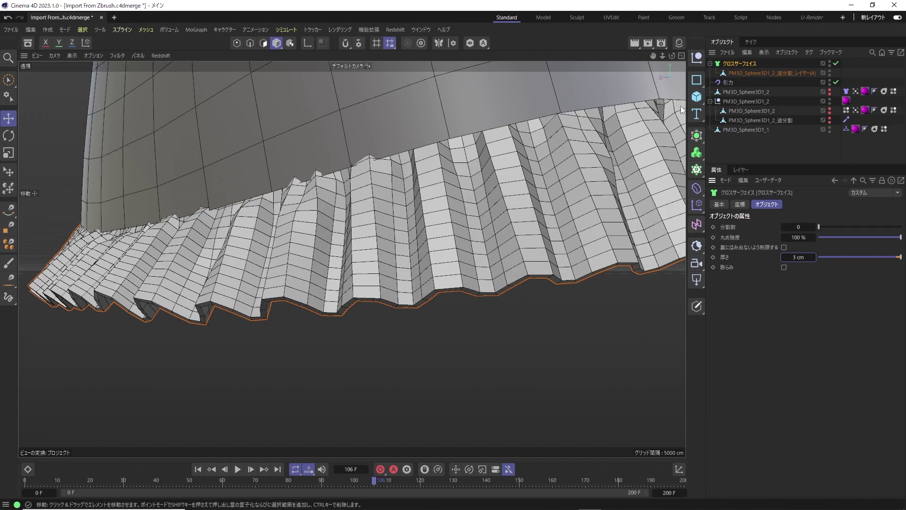
pyautogui.moveTo(672, 55); pyautogui.dragTo(352, 259)
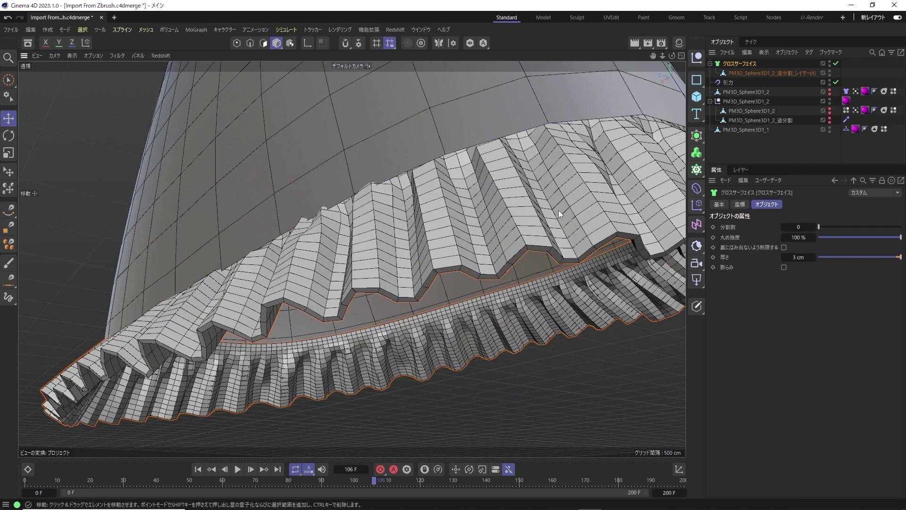
pyautogui.click(794, 259)
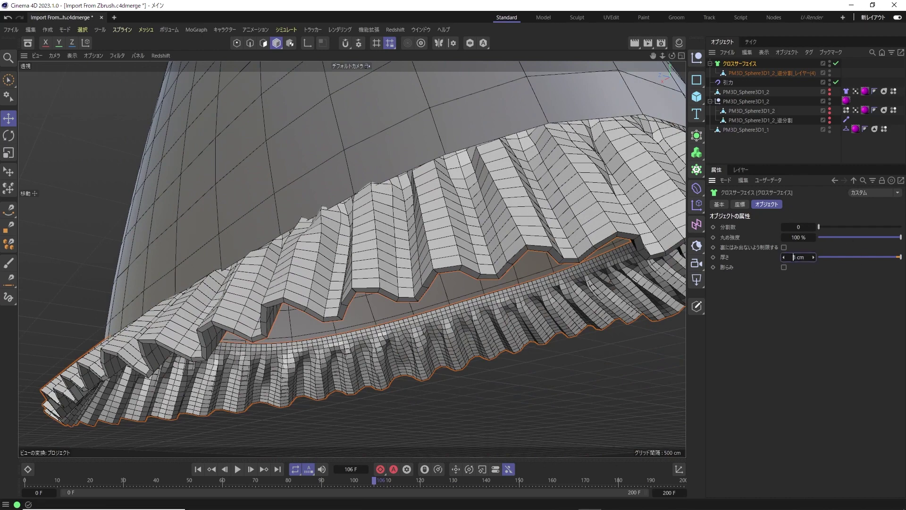
pyautogui.write('-')
pyautogui.press('Return')
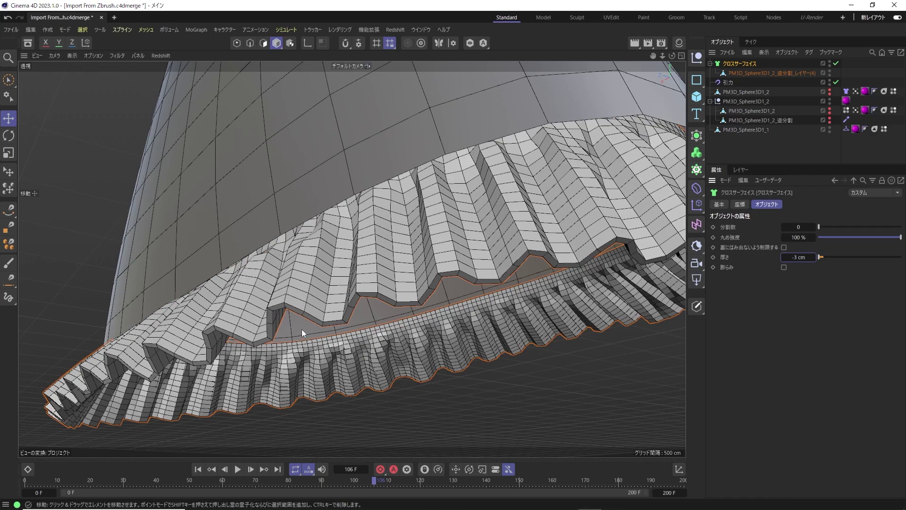
pyautogui.moveTo(662, 56); pyautogui.dragTo(671, 55)
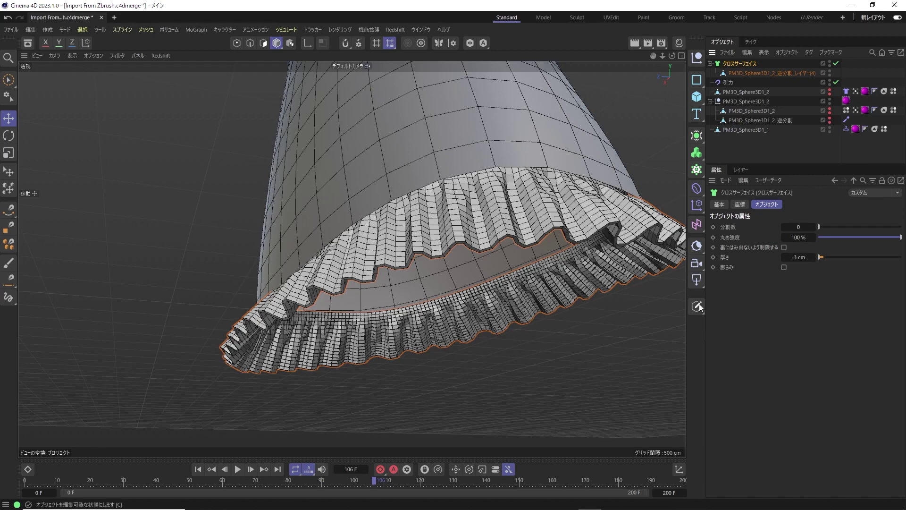
# Step: Convert the Cloth Surface to an editable mesh and select all the frill's polygons
pyautogui.keyDown('alt'); pyautogui.click(698, 58); pyautogui.keyUp('alt')
pyautogui.click(710, 63)
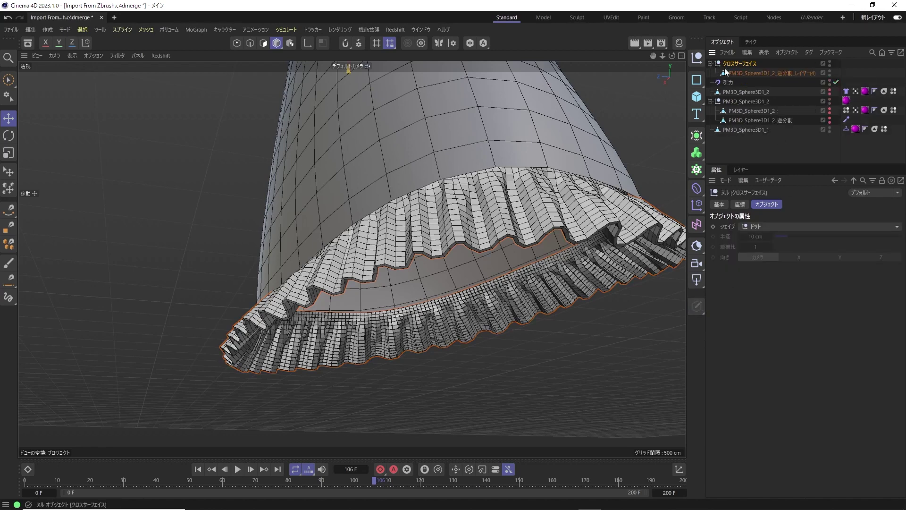
pyautogui.click(752, 73)
pyautogui.click(264, 43)
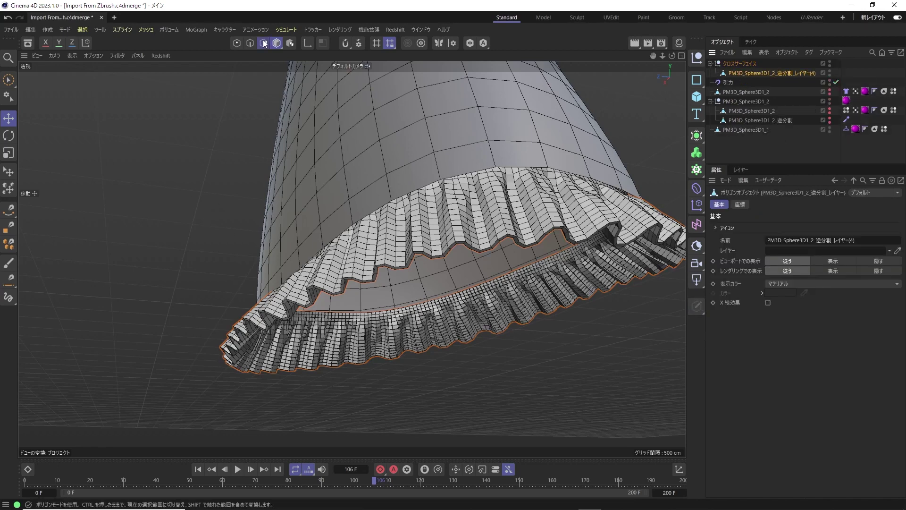
pyautogui.hotkey('ctrl', 'a')
# Step: Align and then reverse the frill's normals via Mesh > Normals
pyautogui.click(145, 29)
pyautogui.moveTo(191, 211)
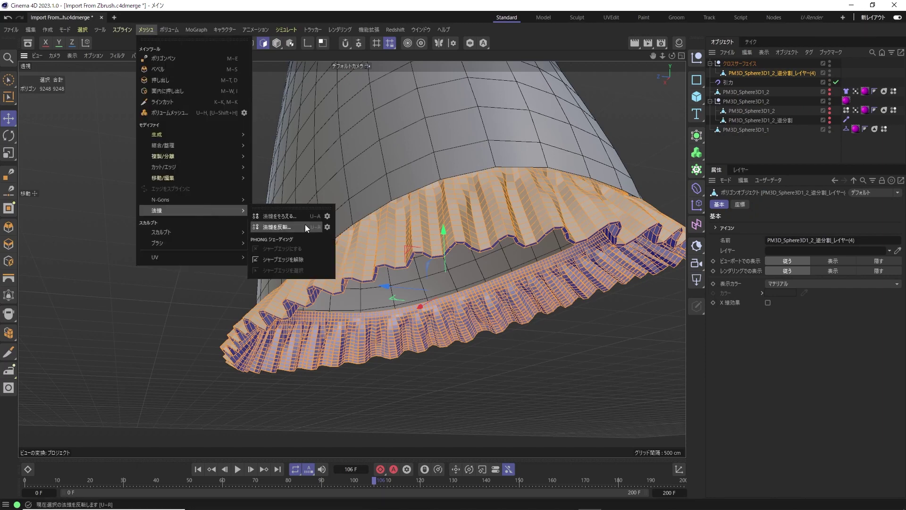
pyautogui.click(306, 216)
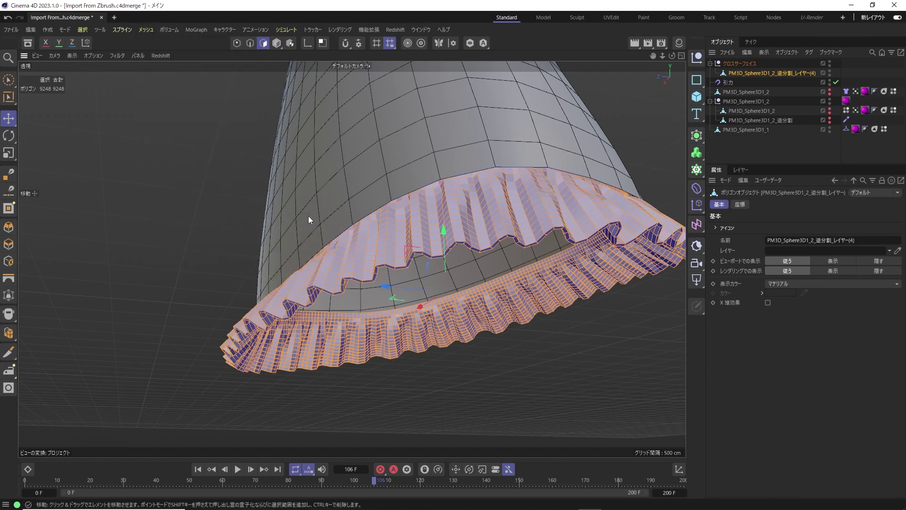
pyautogui.click(141, 29)
pyautogui.moveTo(191, 211)
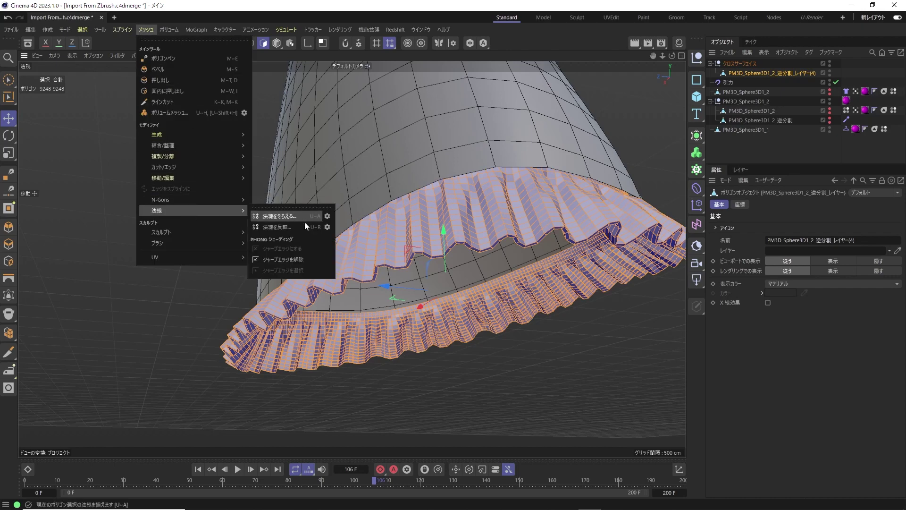
pyautogui.click(305, 224)
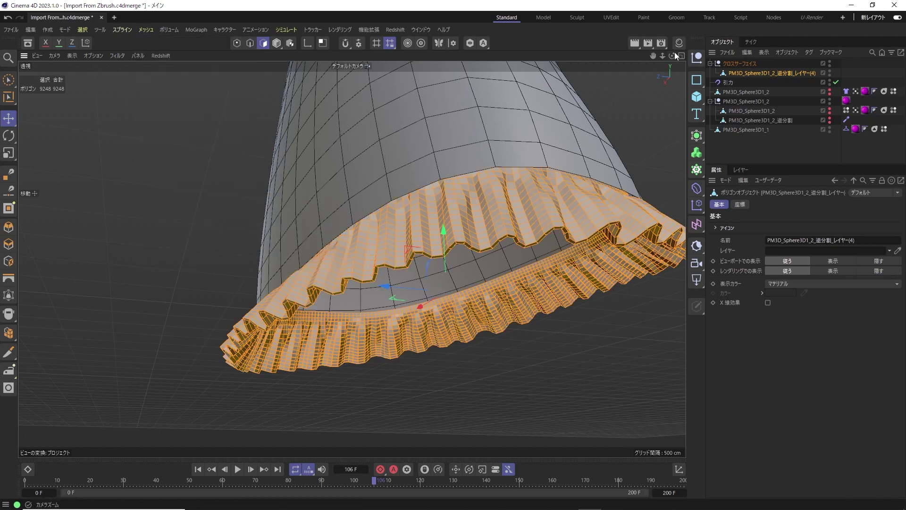
pyautogui.moveTo(672, 56)
pyautogui.mouseDown()
pyautogui.moveTo(651, 61)
pyautogui.moveTo(673, 71)
pyautogui.mouseUp()
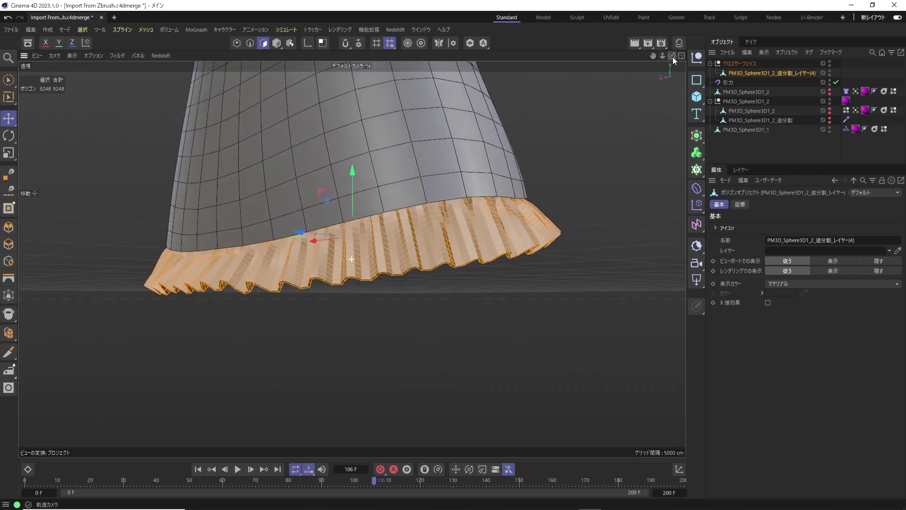
# Step: Send the frill to ZBrush using Extensions > Go Zbrush > GoZ Exporter
pyautogui.click(368, 30)
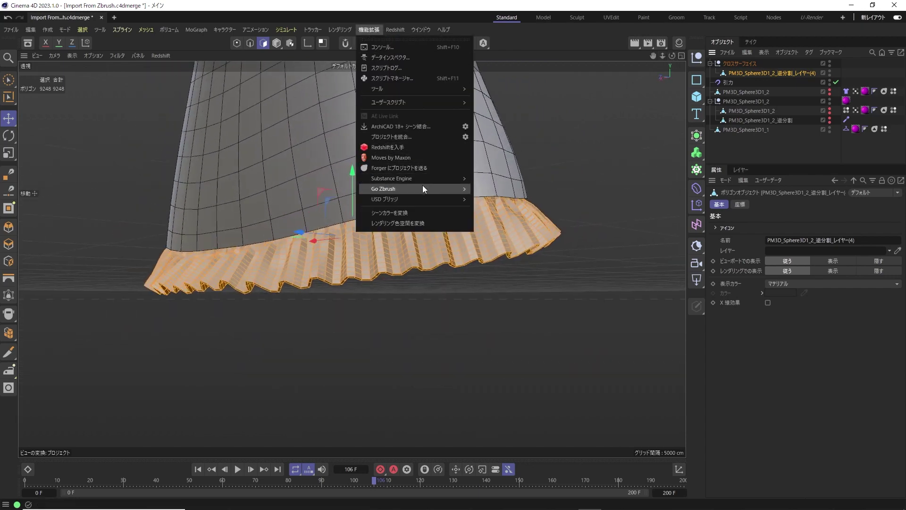
pyautogui.moveTo(383, 188)
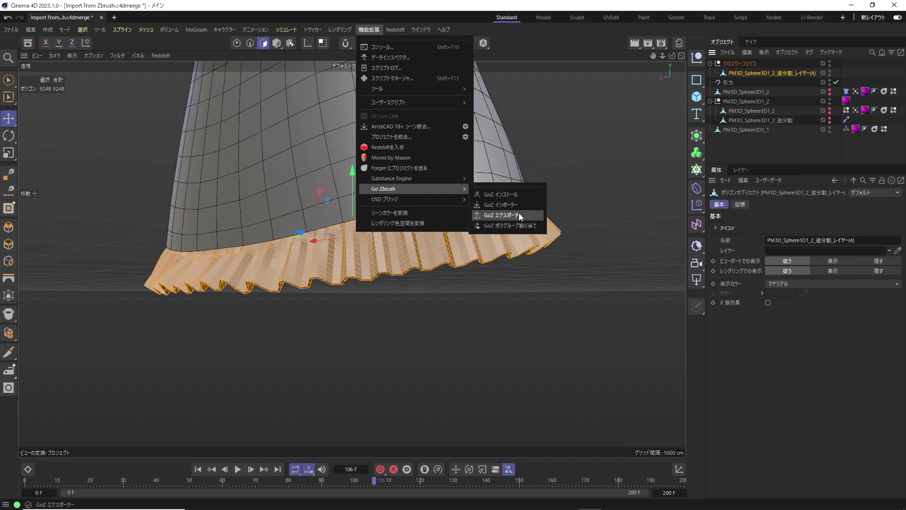
pyautogui.click(519, 215)
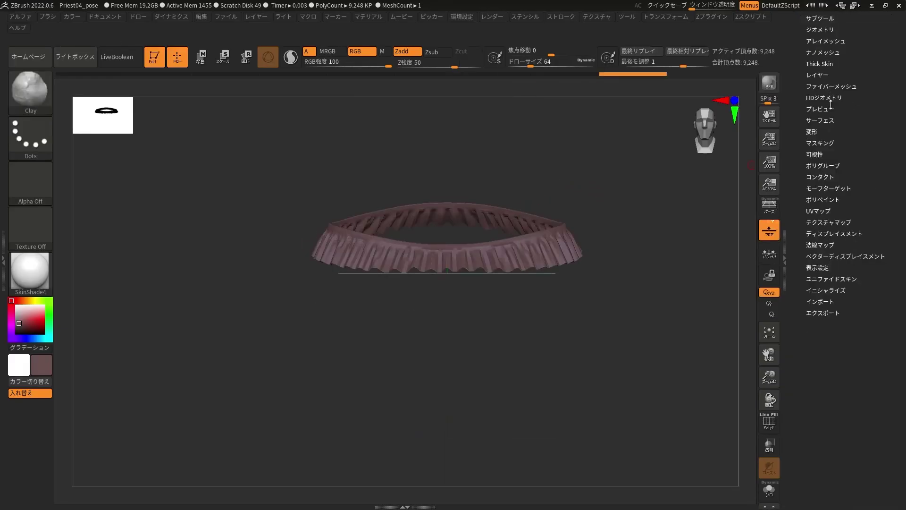
# Step: Enable Dynamic subdivision in ZBrush's Tool > Geometry and zoom in on the frill
pyautogui.click(824, 29)
pyautogui.click(824, 143)
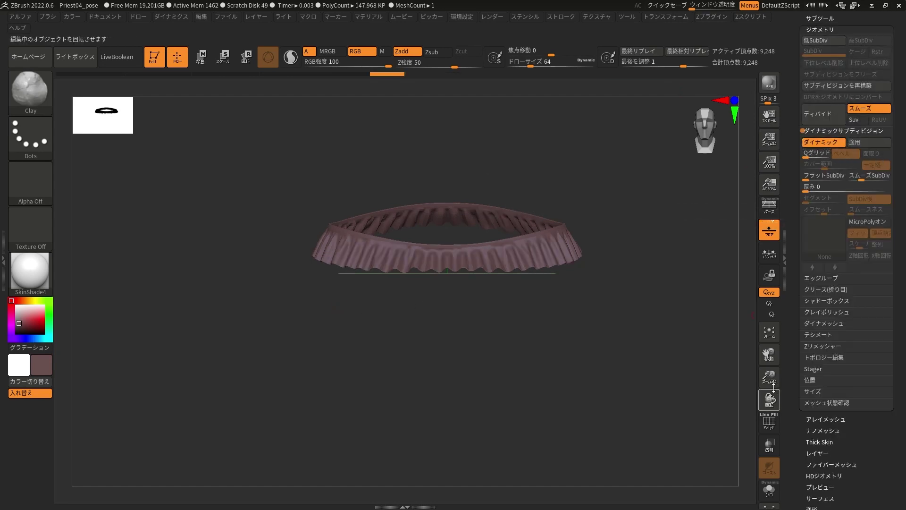
pyautogui.moveTo(769, 376)
pyautogui.mouseDown()
pyautogui.moveTo(754, 399)
pyautogui.moveTo(698, 403)
pyautogui.moveTo(697, 421)
pyautogui.moveTo(762, 396)
pyautogui.mouseUp()
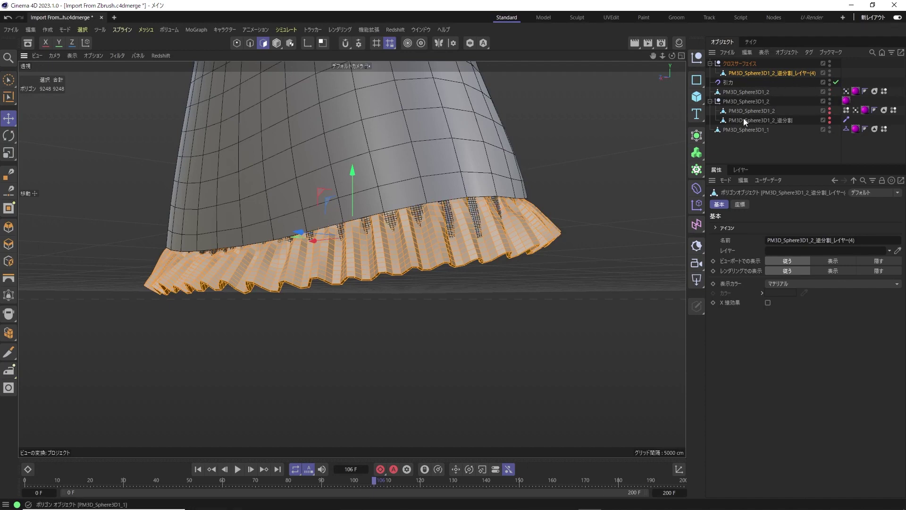
# Step: Select PM3D_Sphere3D1_2, hide the other skirt objects, clear the polygon selection, and GoZ-export it
pyautogui.click(744, 93)
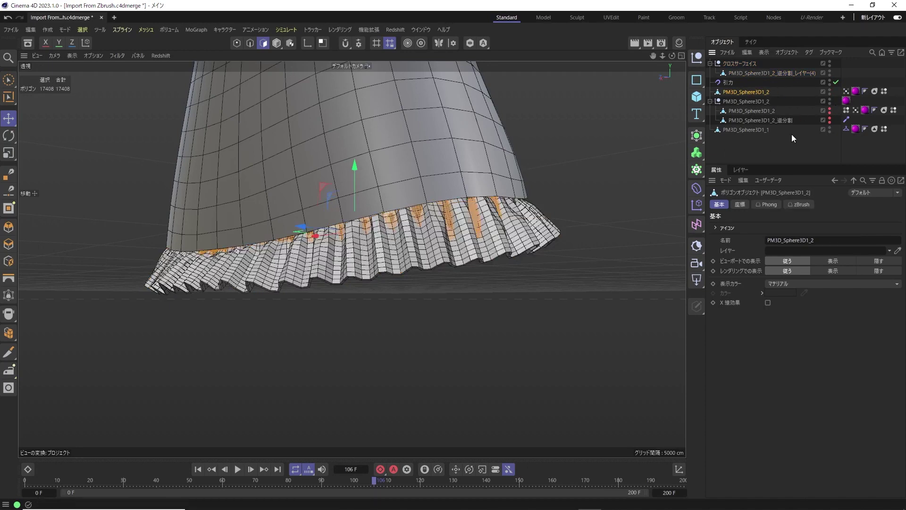
pyautogui.click(830, 127)
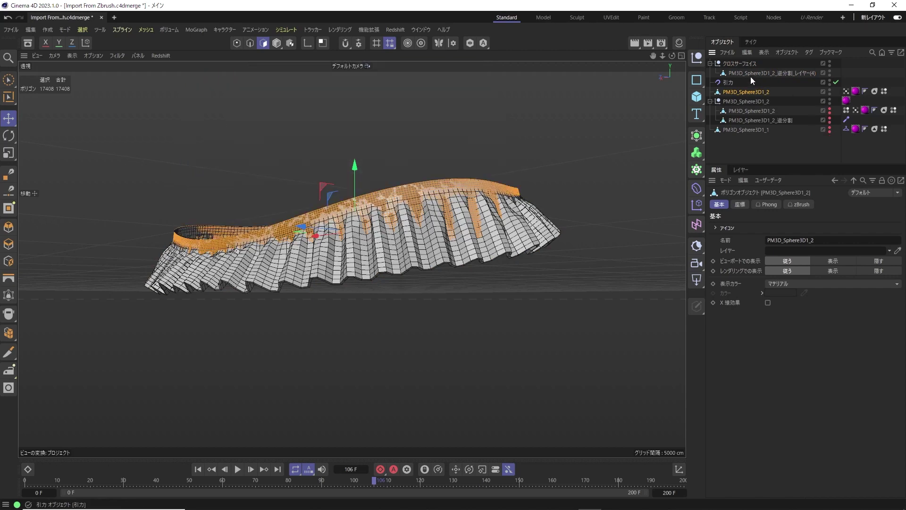
pyautogui.click(830, 73)
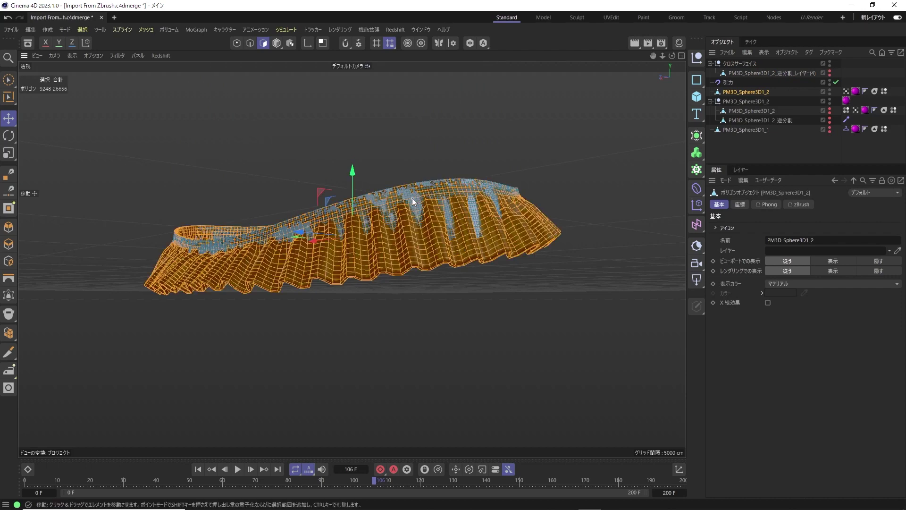
pyautogui.click(495, 184)
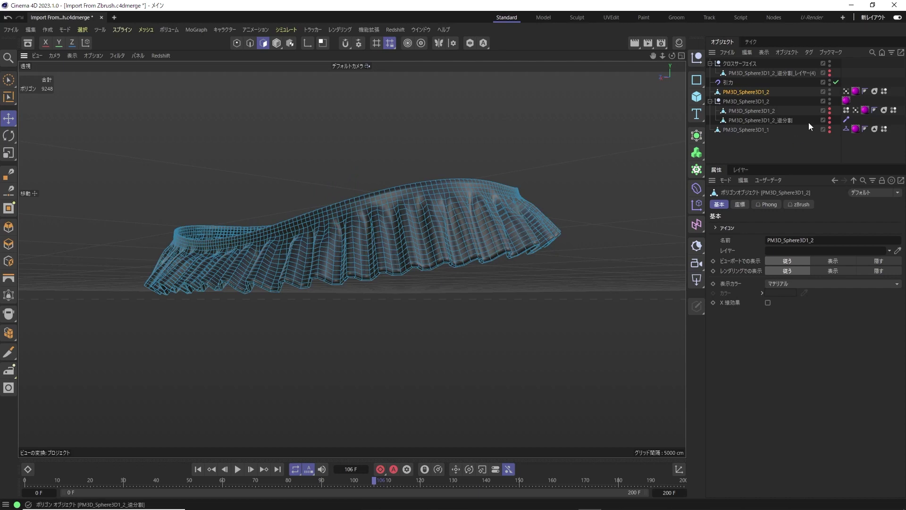
pyautogui.click(370, 30)
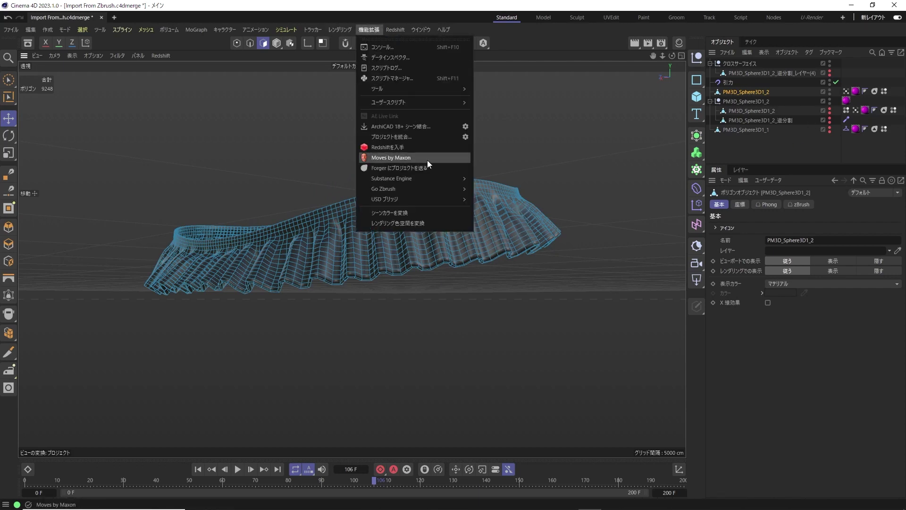
pyautogui.moveTo(384, 189)
pyautogui.click(513, 215)
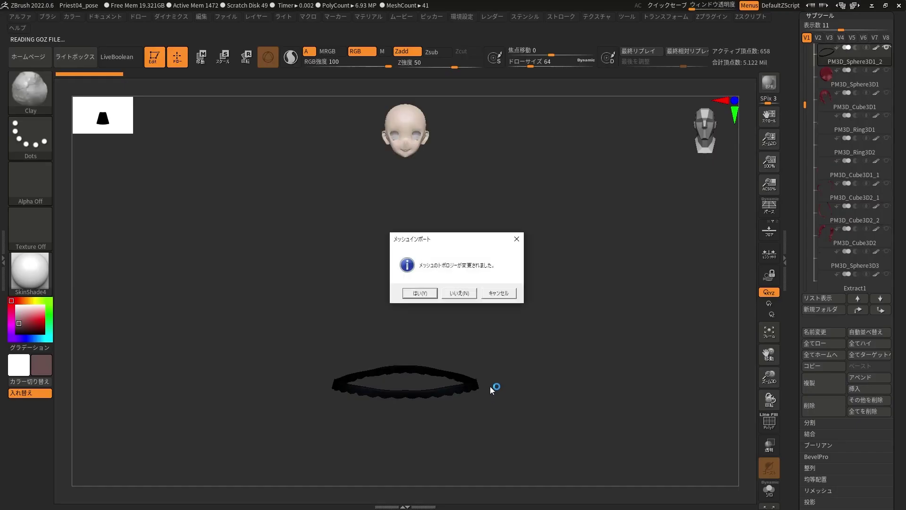
# Step: Decline the topology-change prompt, show the PM3D_Sphere3D1_1 skirt subtool, and pan it into view
pyautogui.click(457, 293)
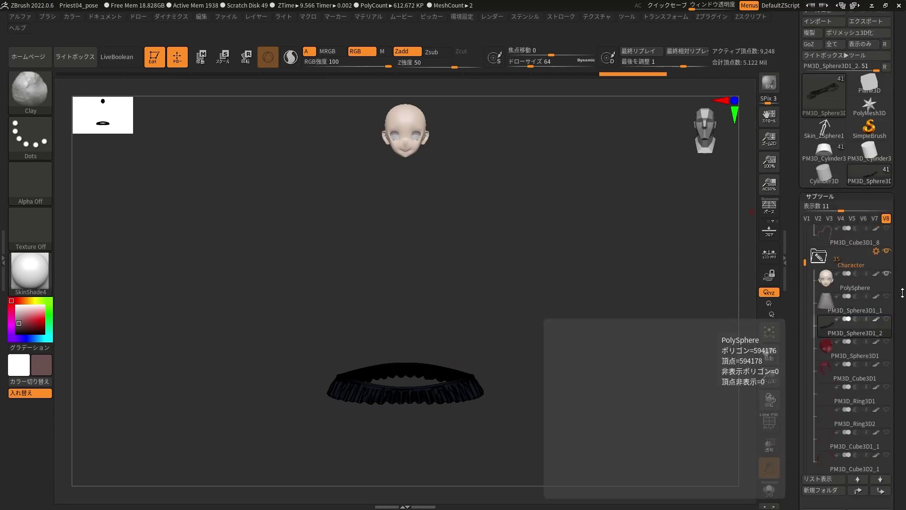
pyautogui.click(886, 296)
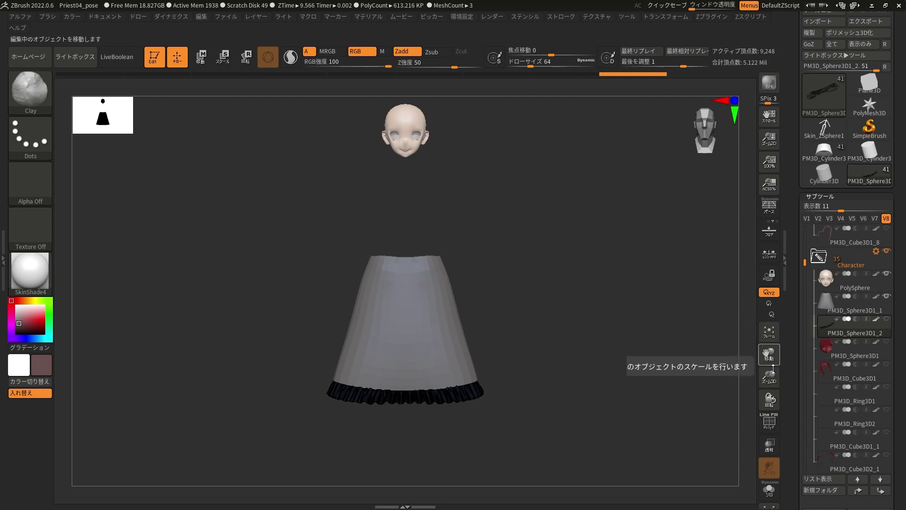
pyautogui.moveTo(769, 354); pyautogui.dragTo(771, 292)
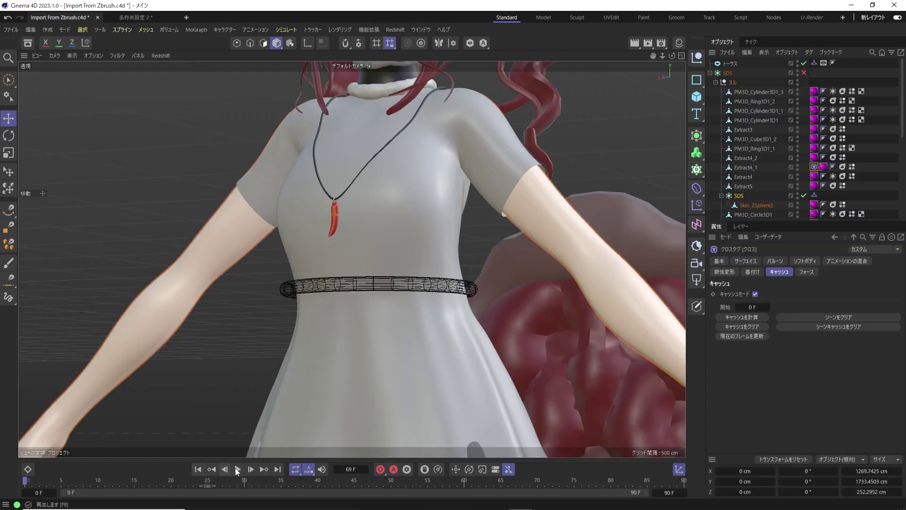
# Step: Play the cloth simulation, then zoom and orbit around the cloth draped over the red armchair
pyautogui.click(237, 470)
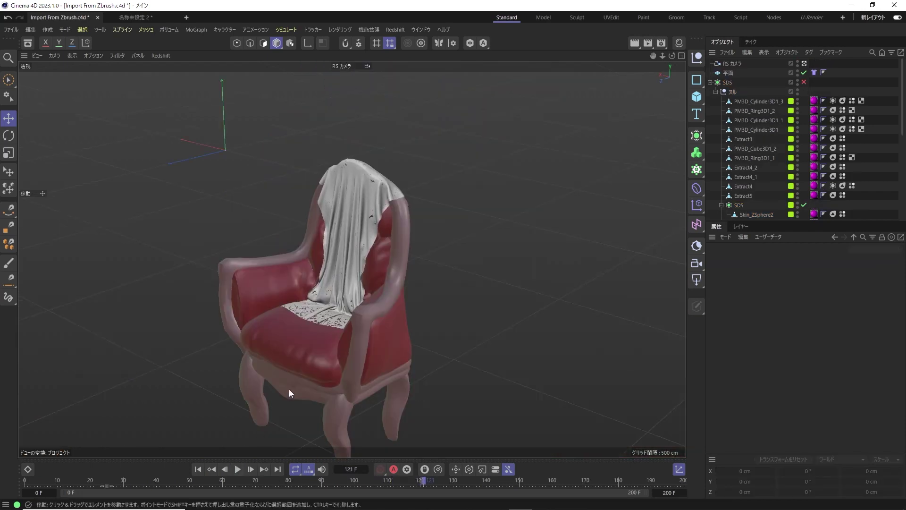
pyautogui.scroll(2, 338, 309)
pyautogui.scroll(2, 321, 305)
pyautogui.scroll(2, 321, 305)
pyautogui.scroll(2, 324, 296)
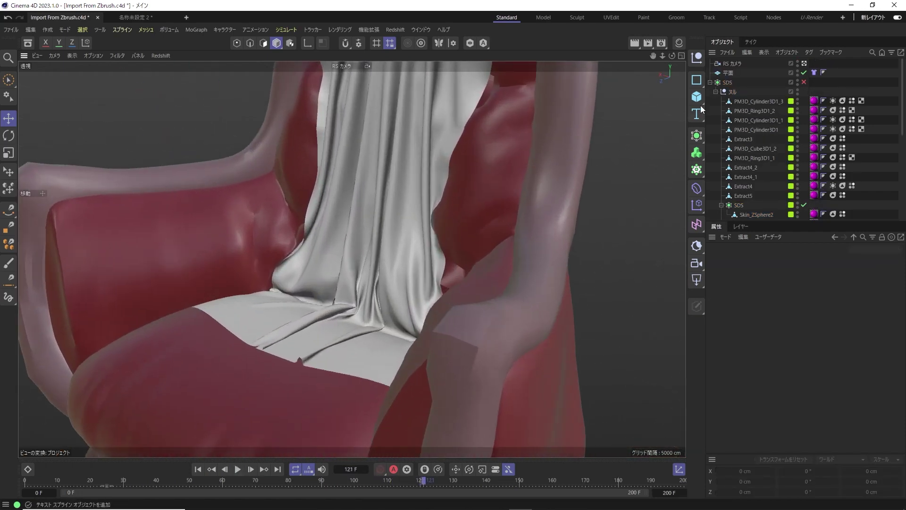
pyautogui.moveTo(669, 60); pyautogui.dragTo(352, 259)
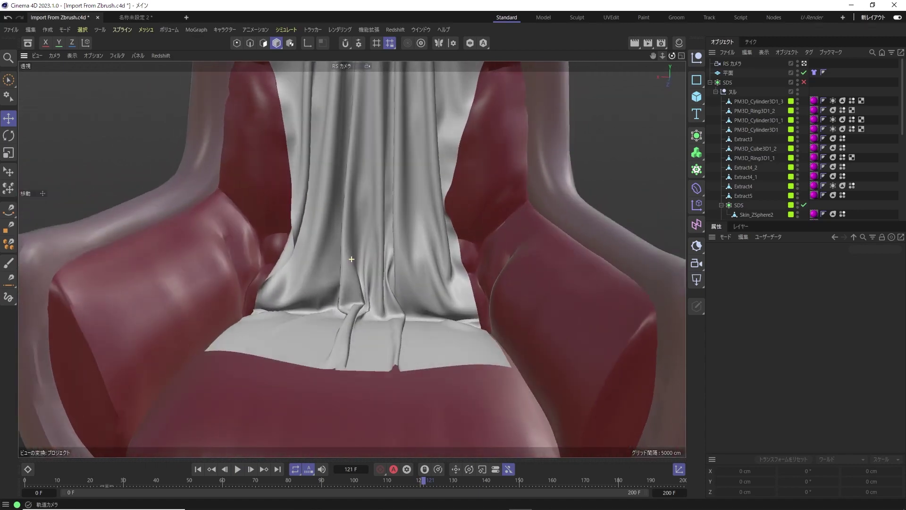
pyautogui.moveTo(654, 55); pyautogui.dragTo(478, 138)
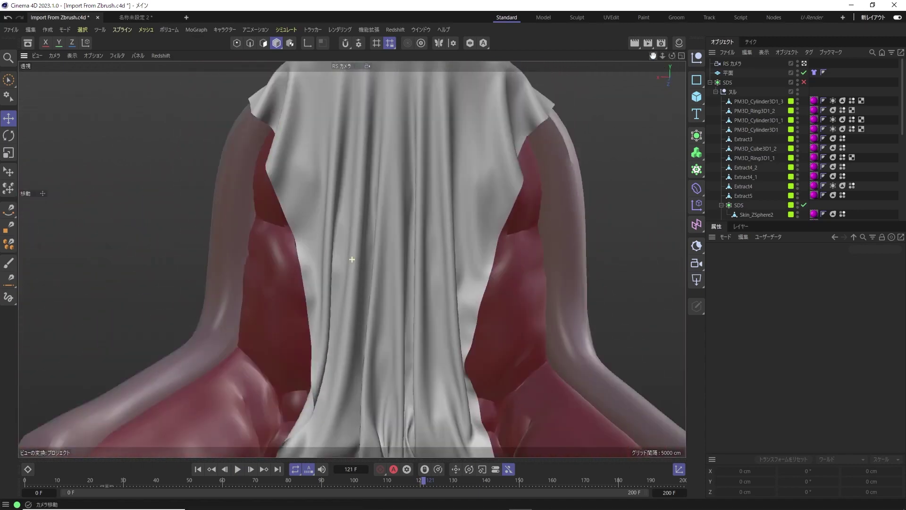